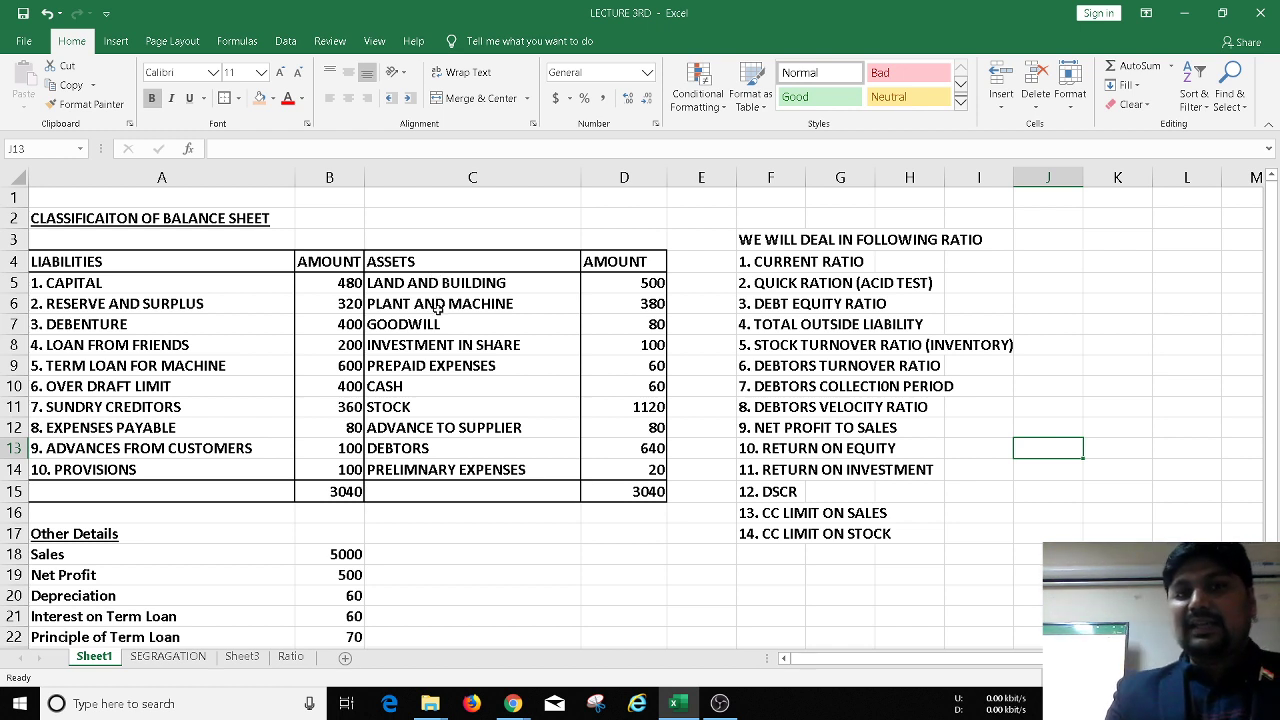
Step: Review the balance sheet's liabilities from capital to term loan, the assets from land and building to stock, and the sales entry under Other Details
left_click(147, 283)
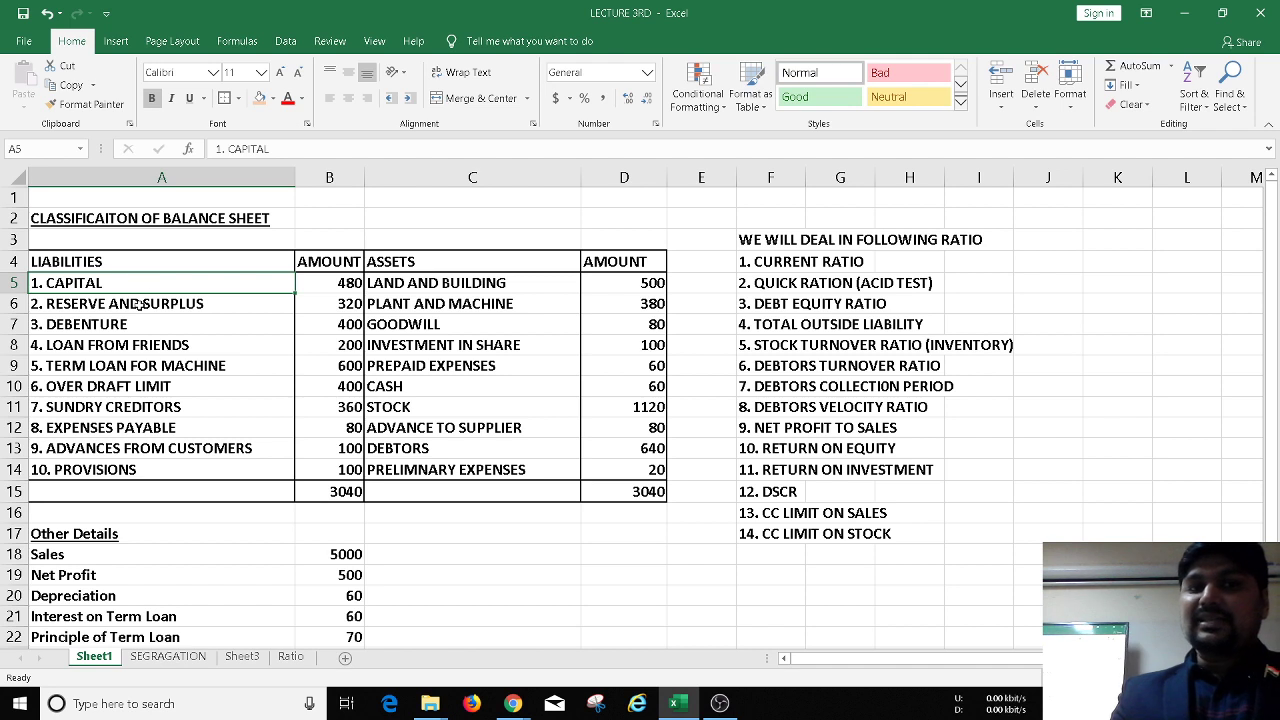
left_click(139, 304)
left_click(139, 322)
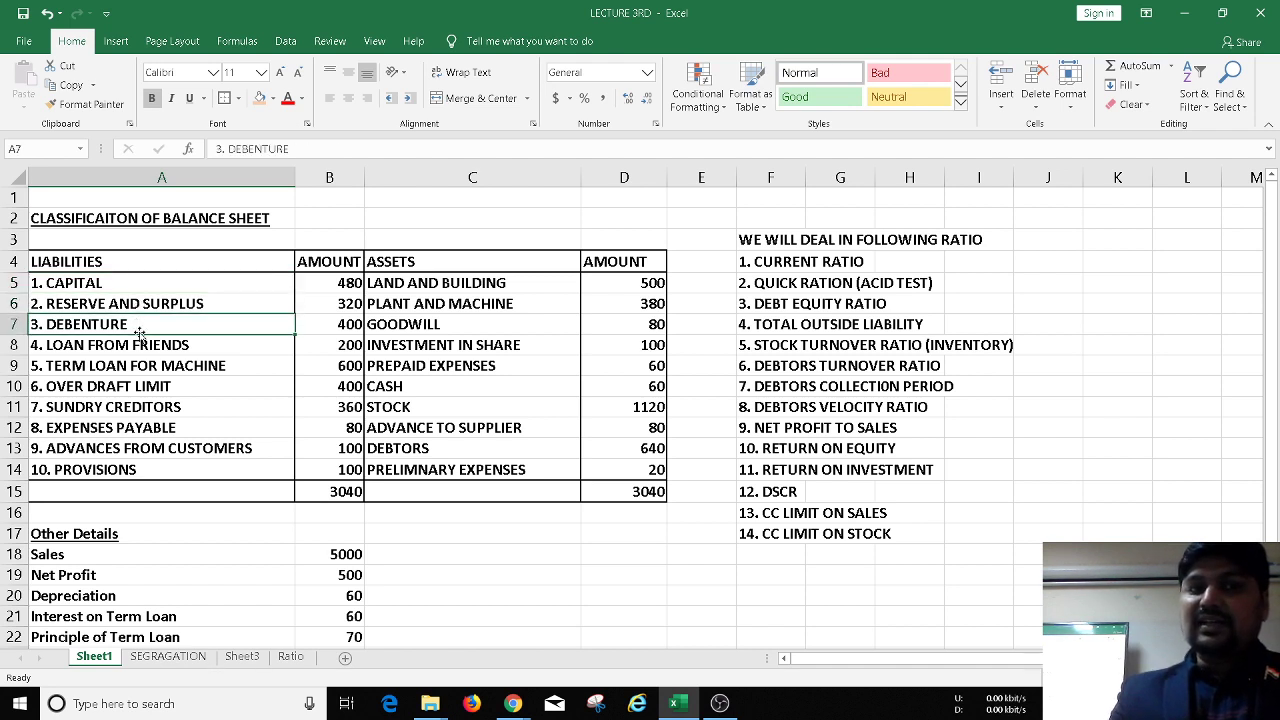
left_click(139, 343)
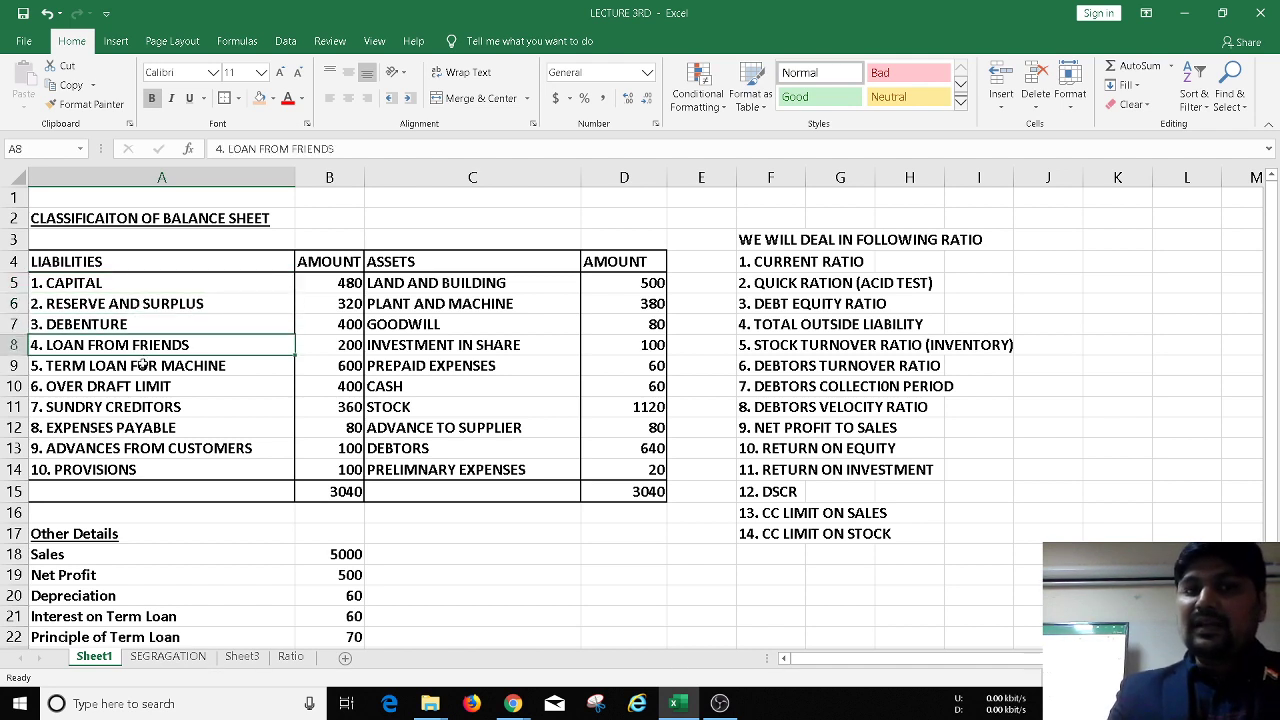
left_click(143, 362)
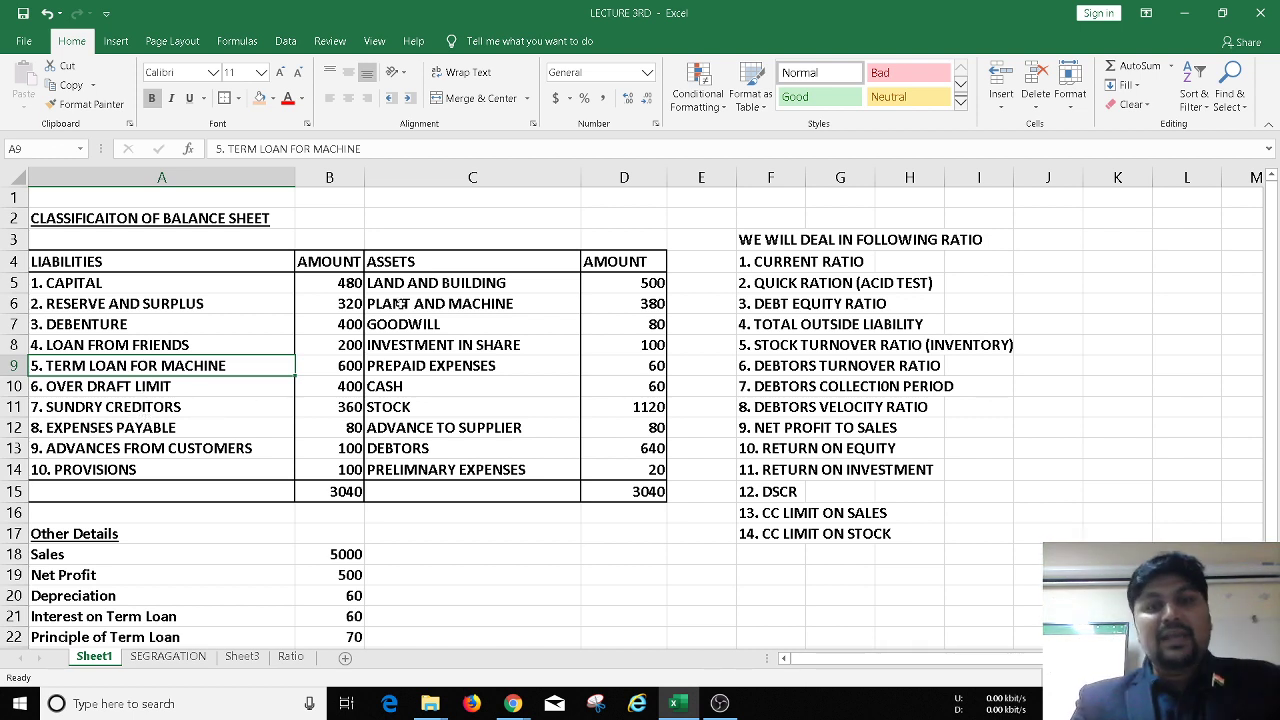
left_click(438, 280)
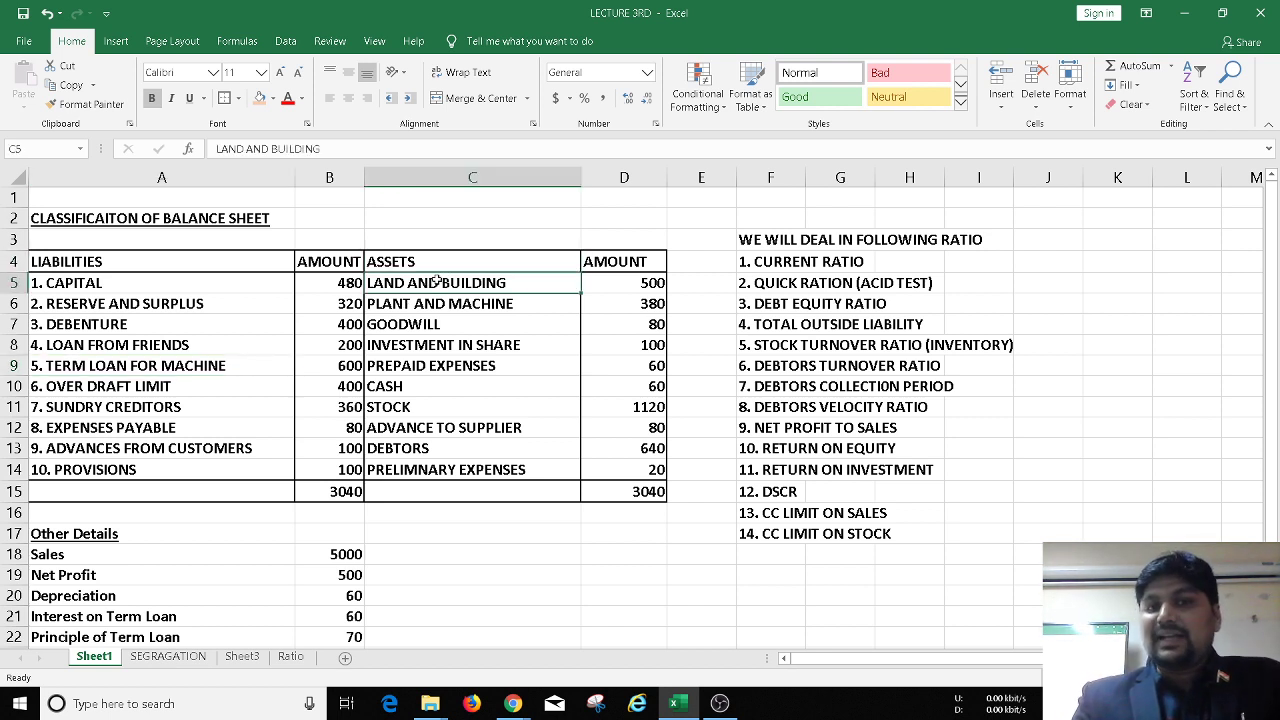
left_click(434, 304)
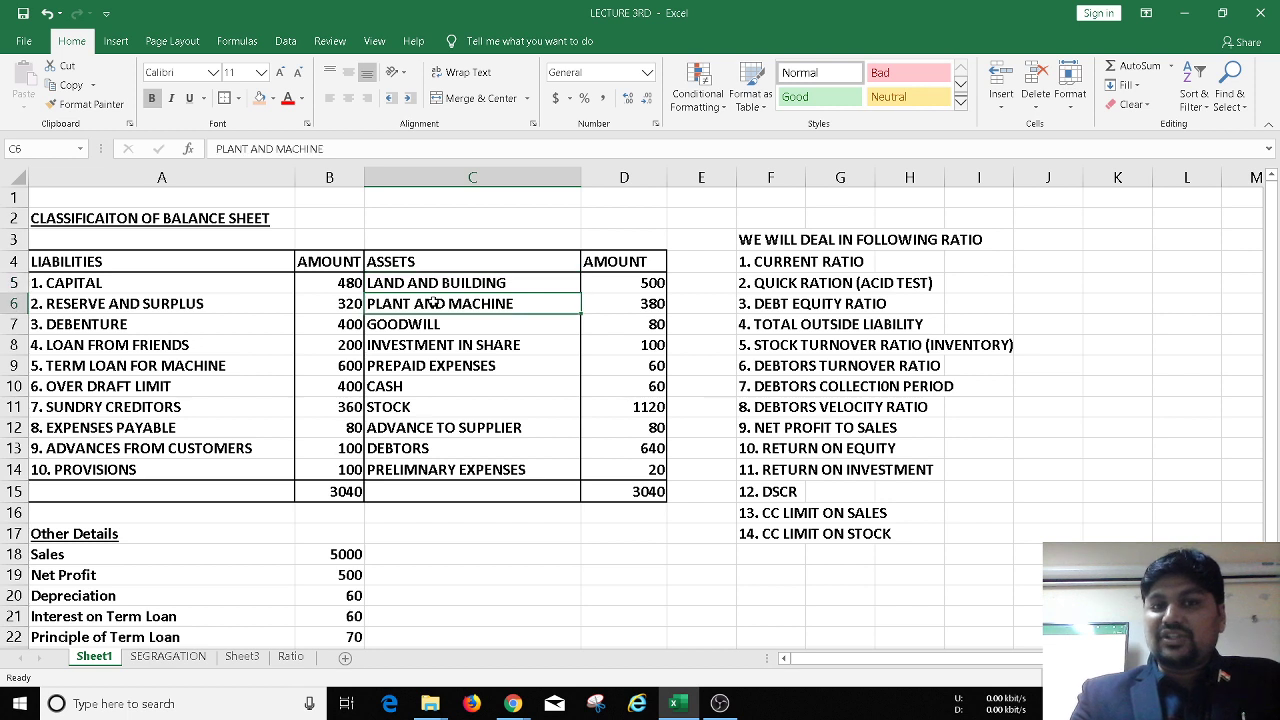
left_click(420, 322)
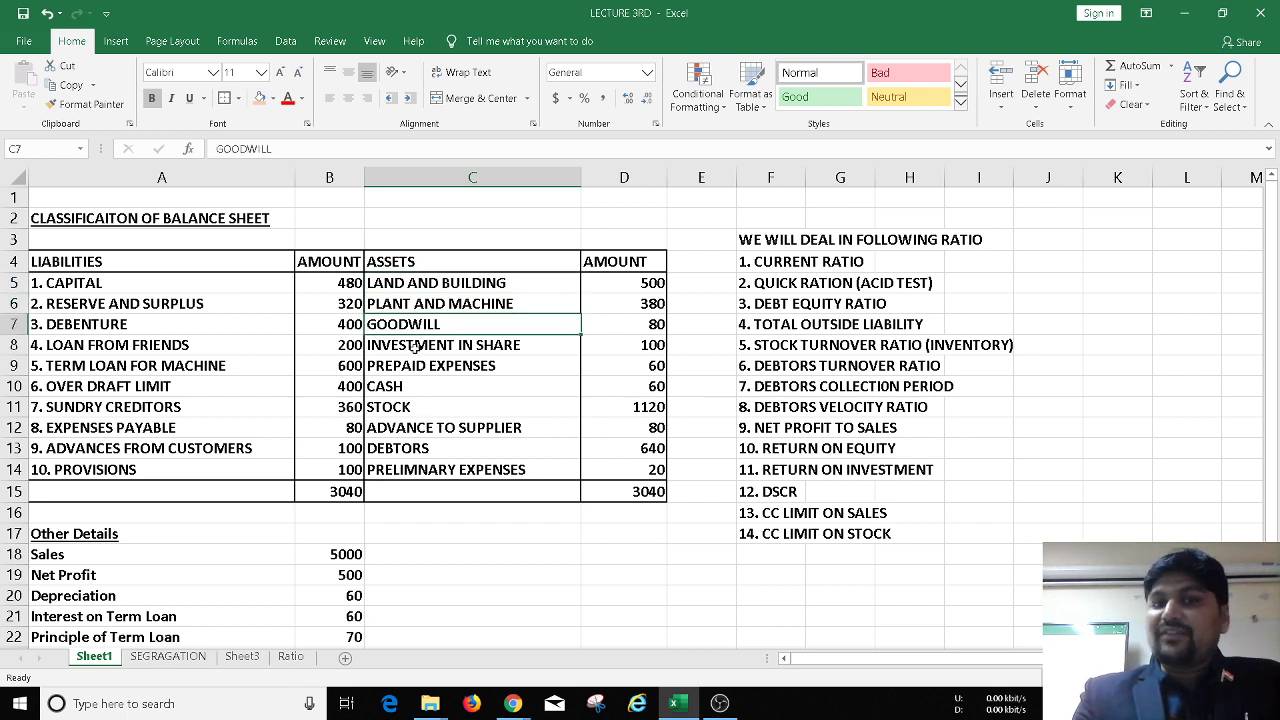
left_click(414, 346)
left_click_drag(412, 386, 412, 410)
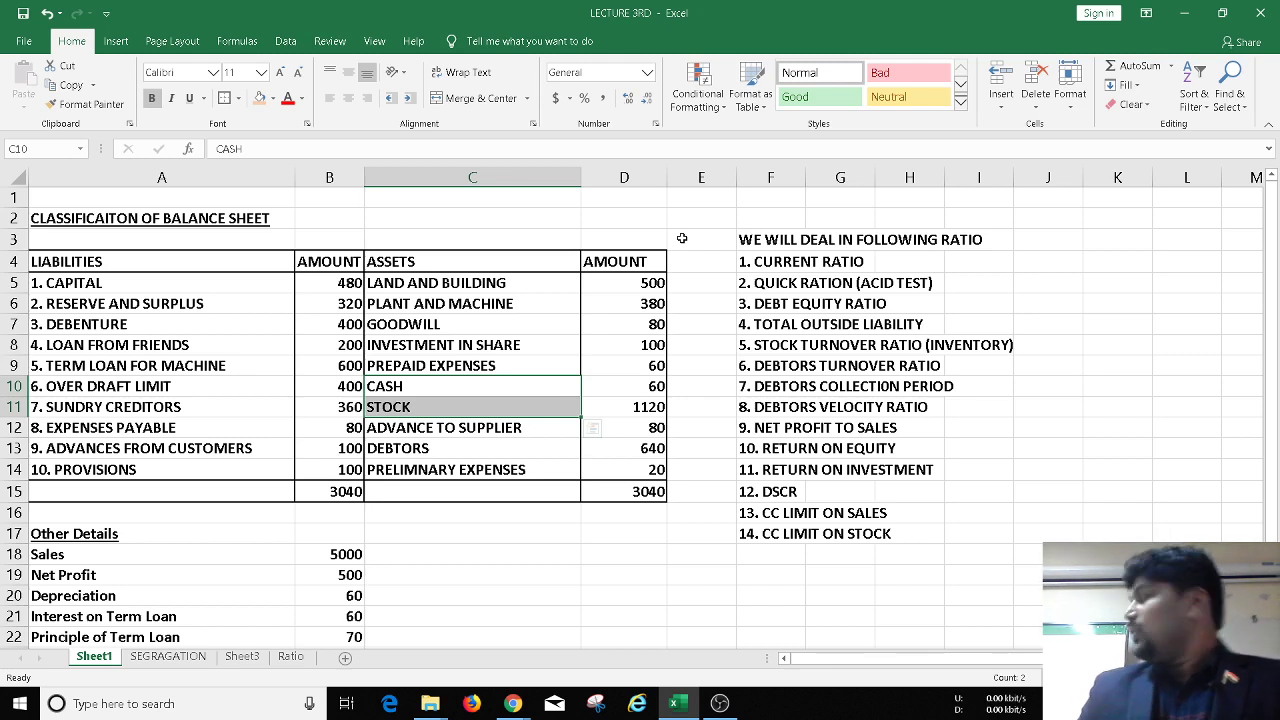
left_click(88, 553)
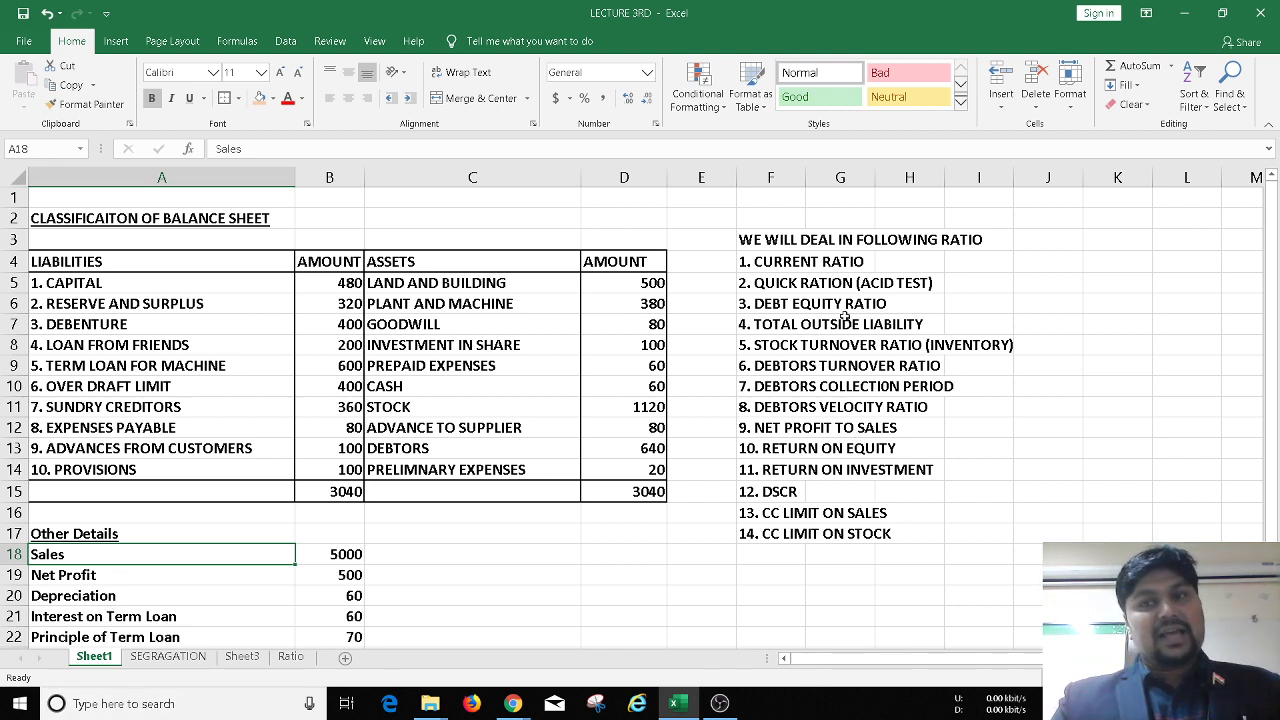
Step: Read through the list of ratios to be covered, from Current Ratio to CC Limit on Sales and CC Limit on Stock
left_click(809, 262)
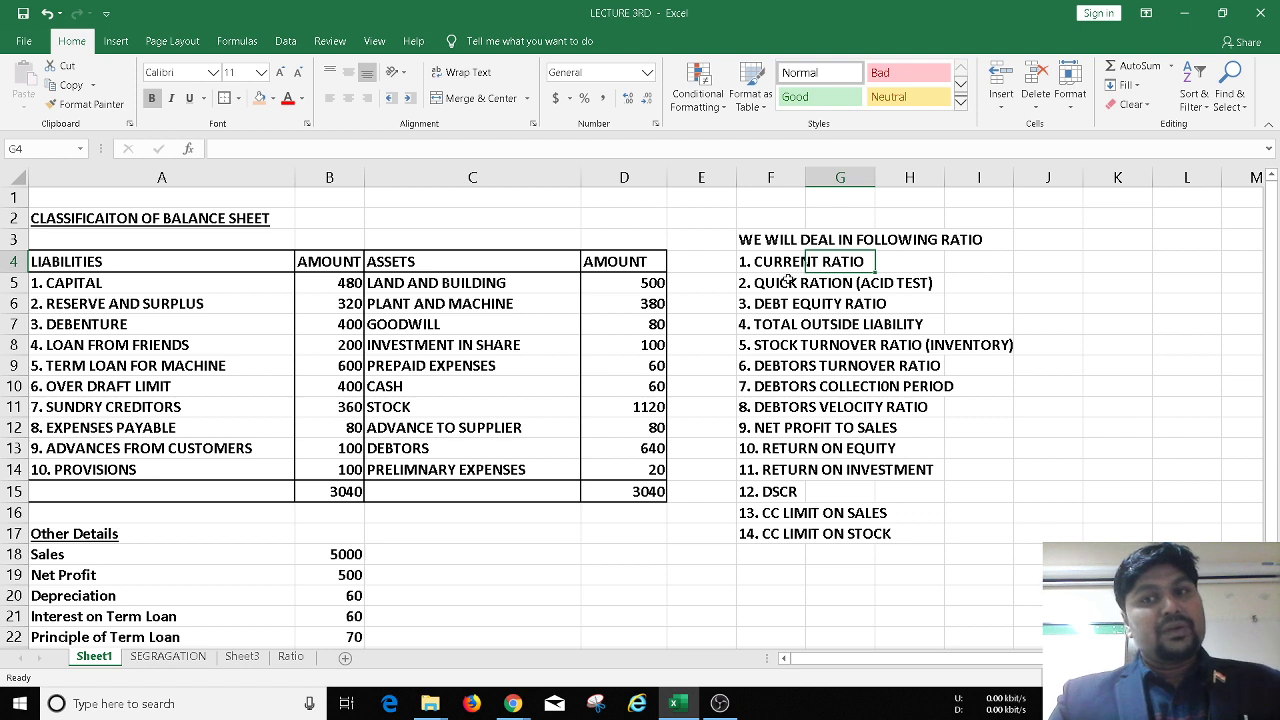
left_click(787, 281)
left_click(782, 304)
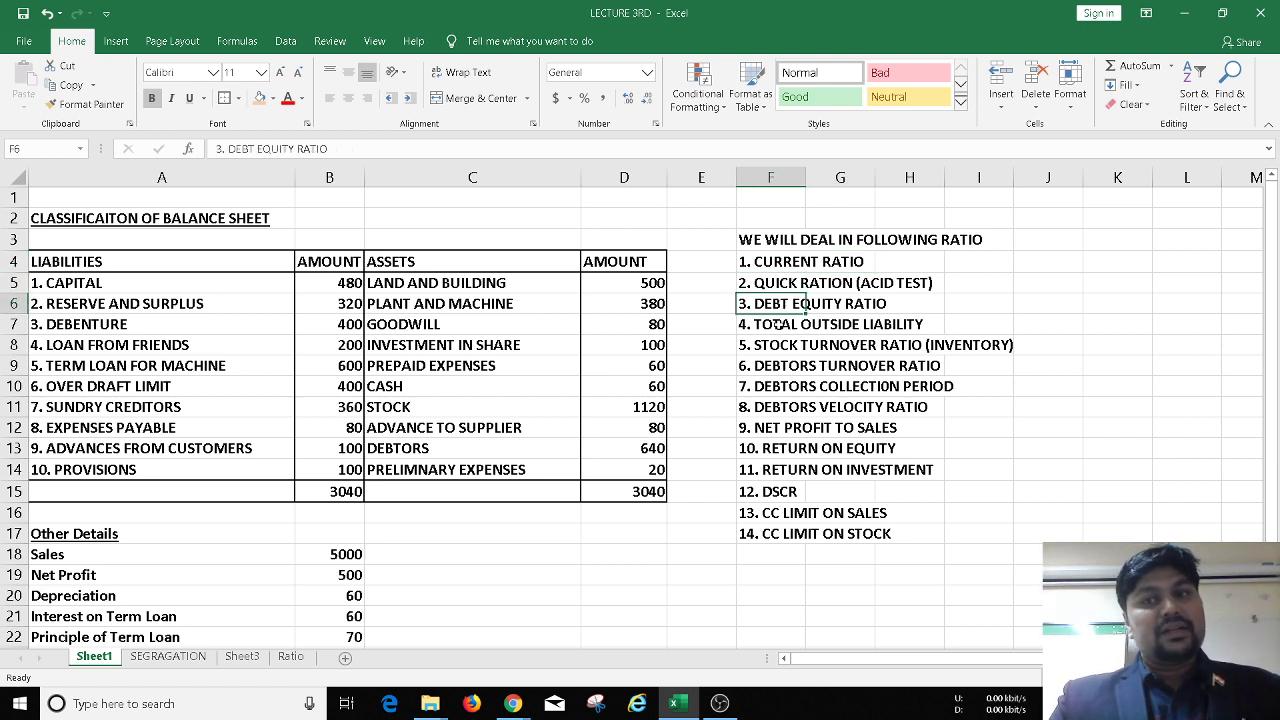
left_click(779, 326)
left_click(776, 363)
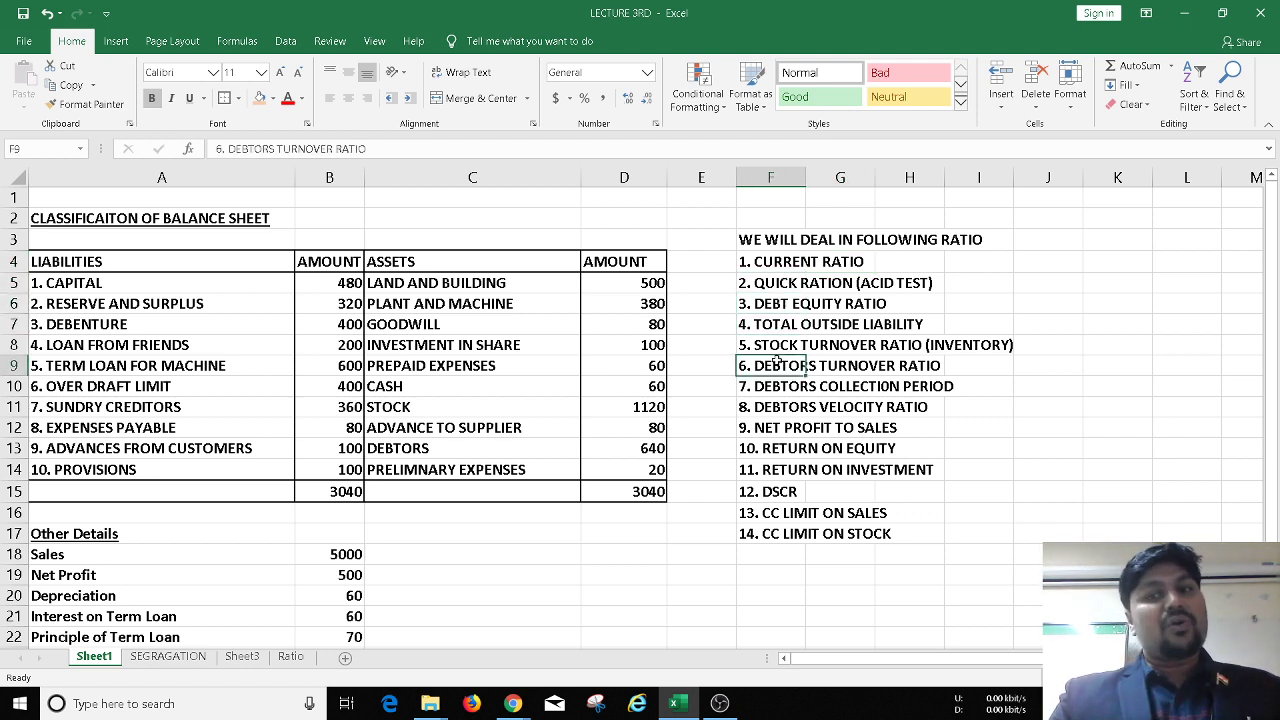
left_click(784, 423)
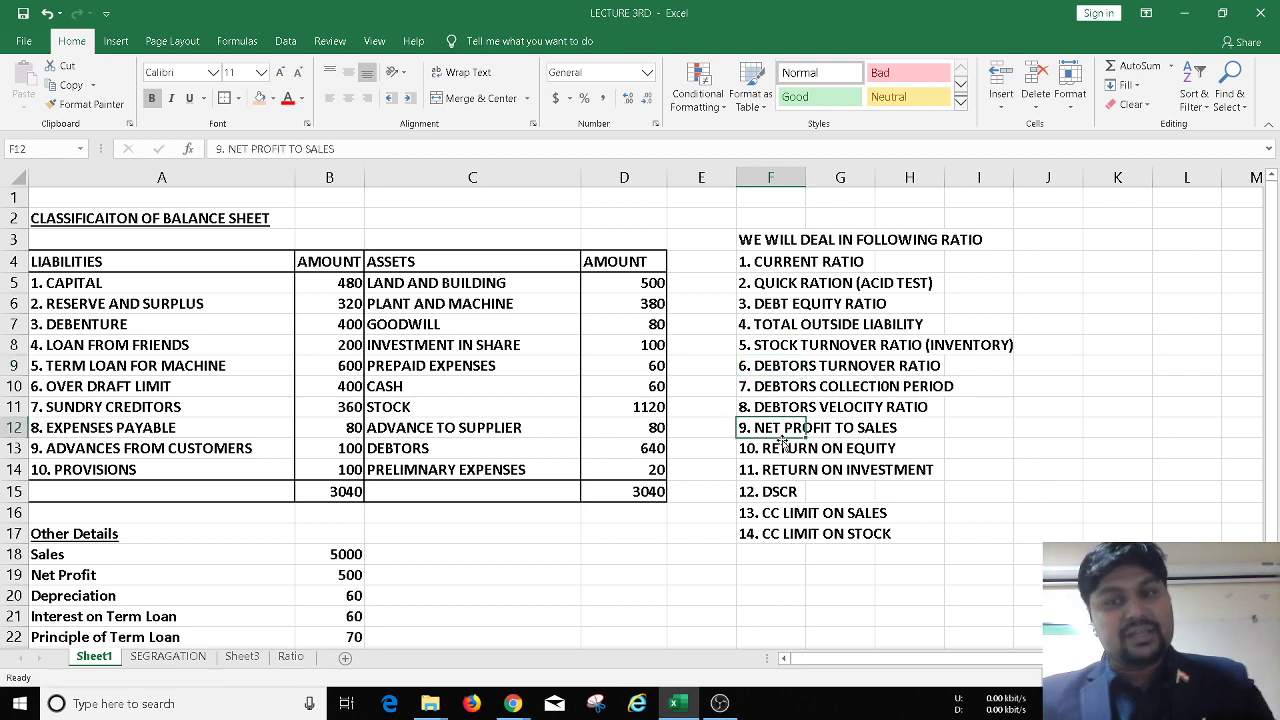
left_click(775, 470)
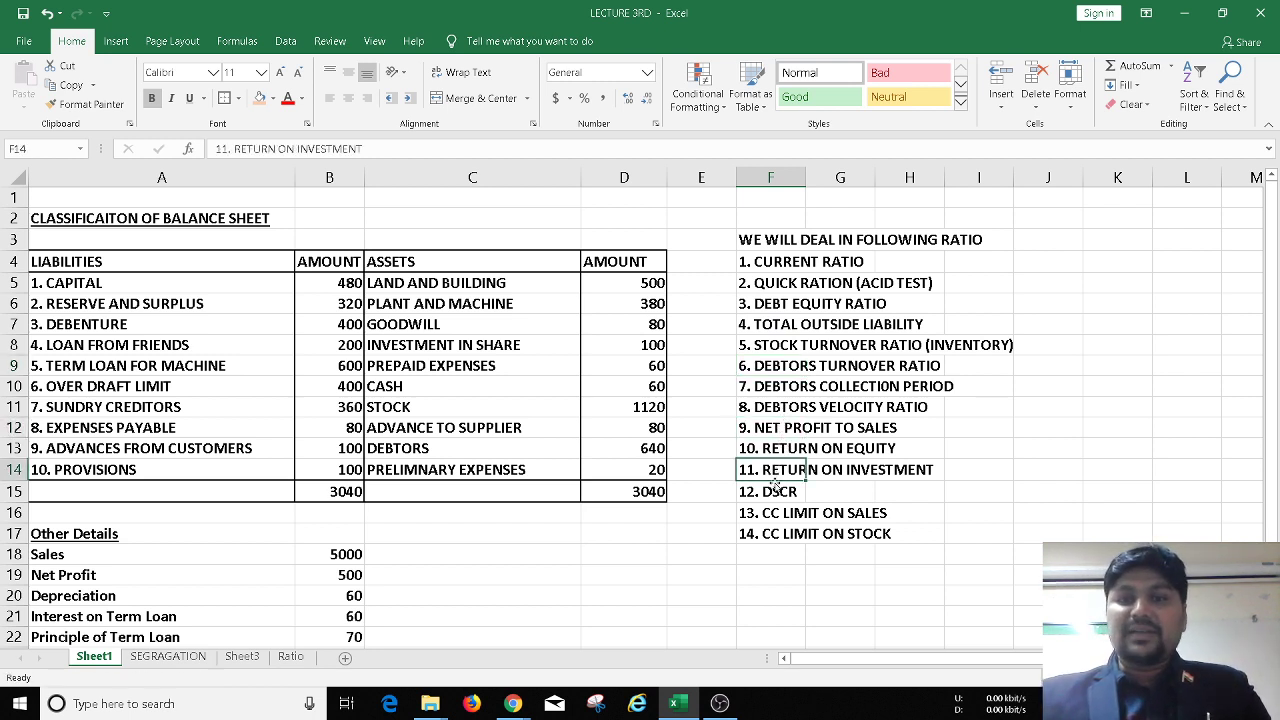
left_click(775, 491)
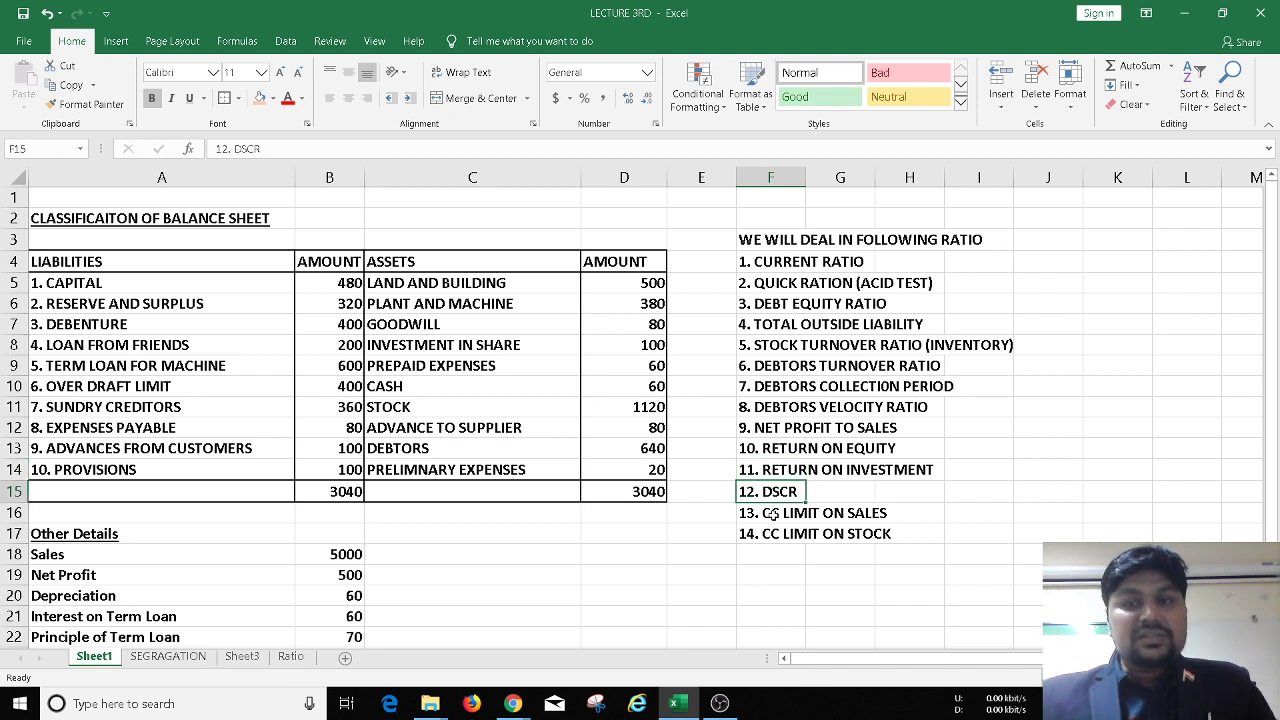
left_click(773, 512)
left_click(768, 533)
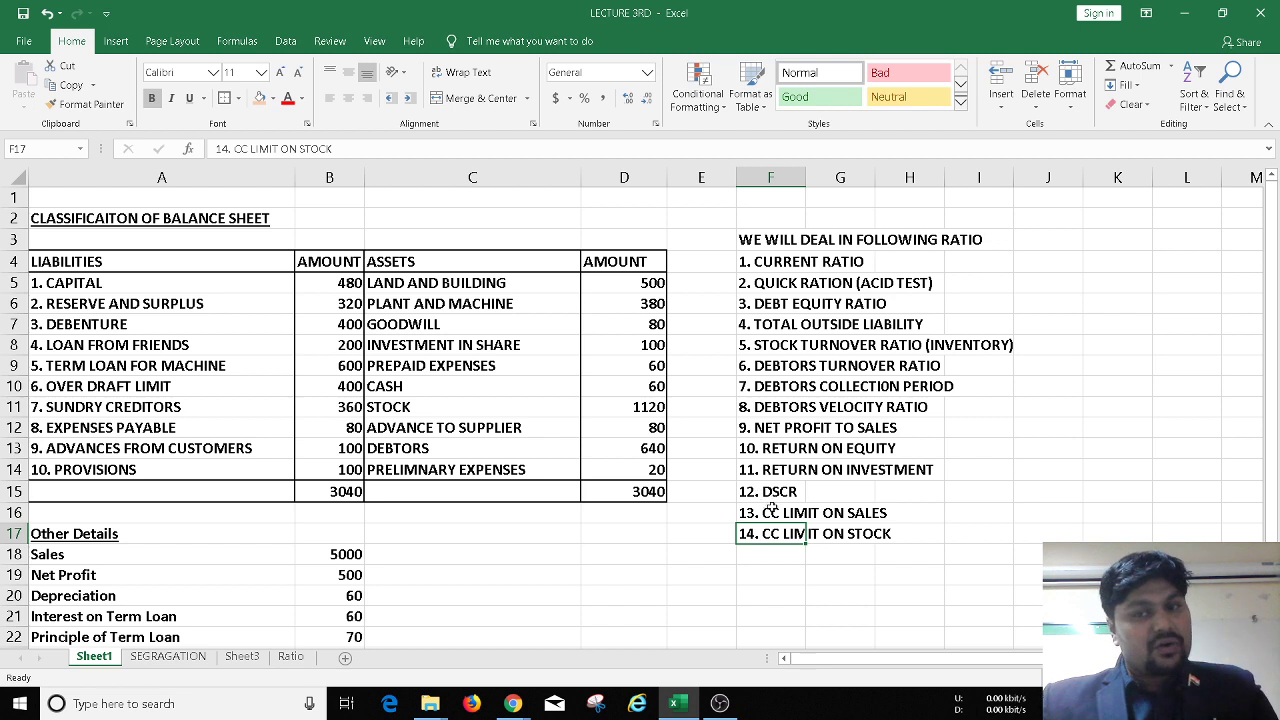
left_click(778, 512)
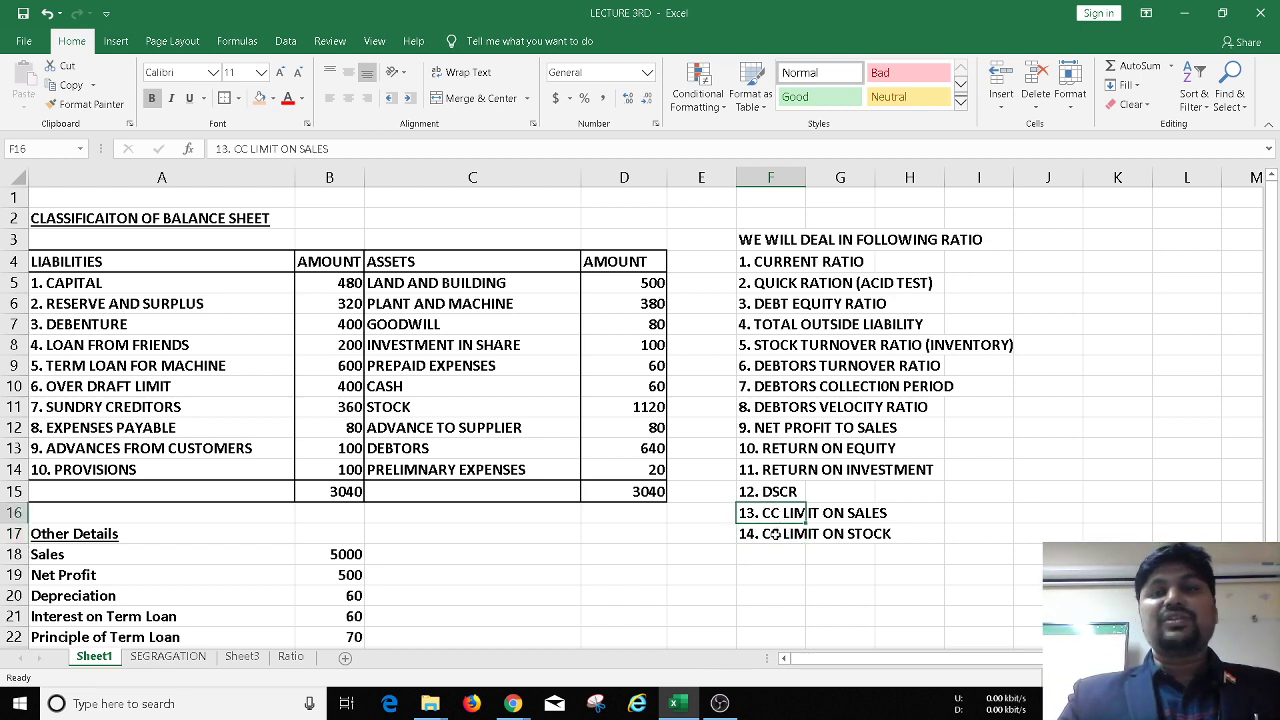
left_click(774, 534)
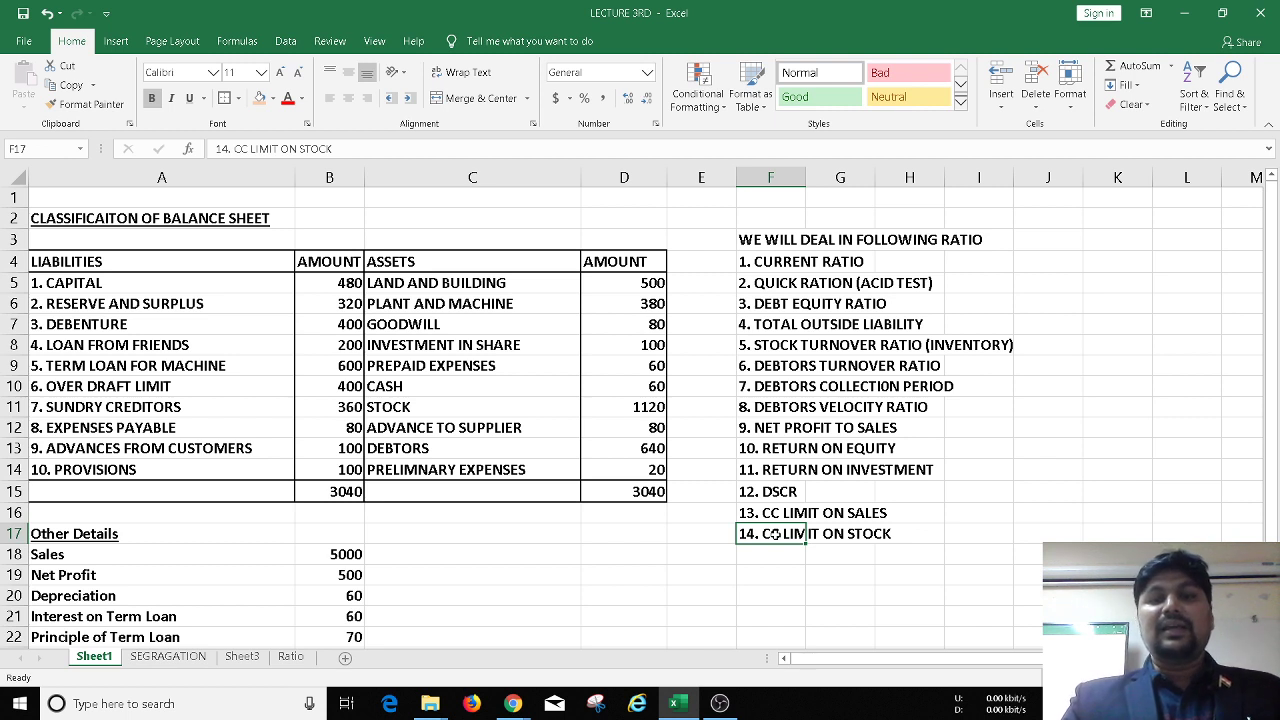
left_click(788, 514)
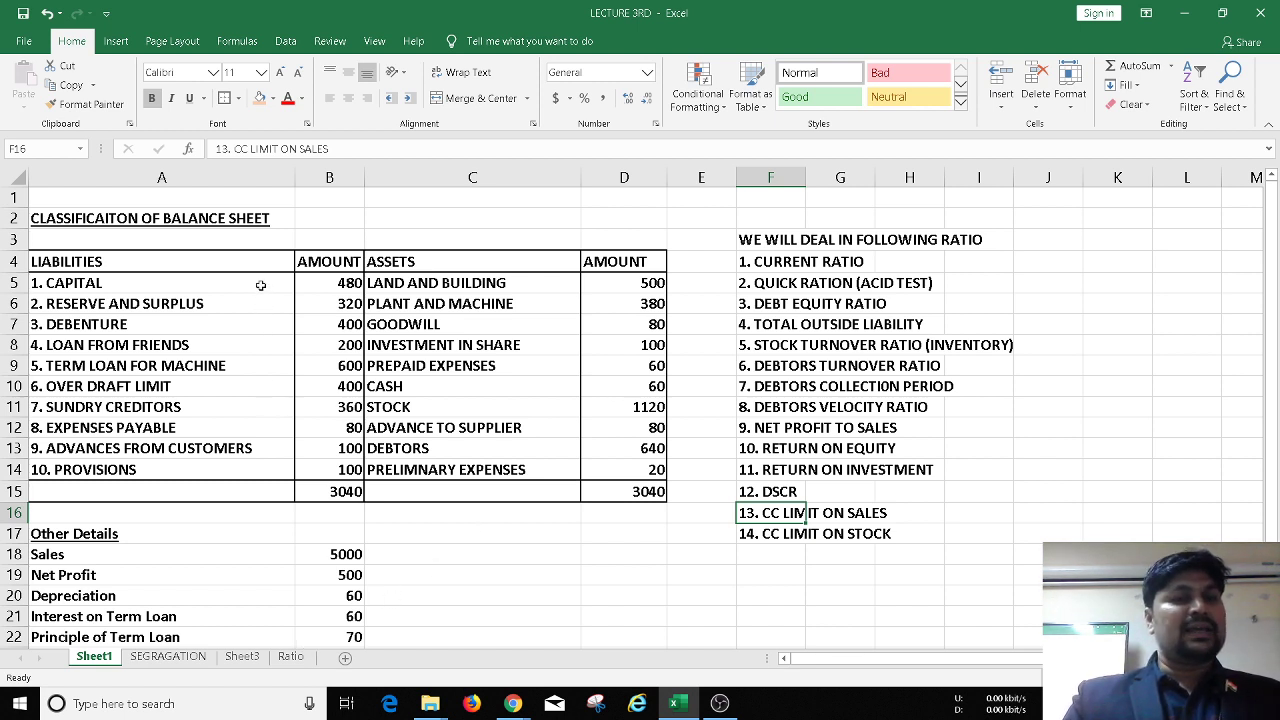
Step: Open the SEGRAGATION sheet and examine the type assigned to each liability from capital through the term loan for machine
left_click(168, 657)
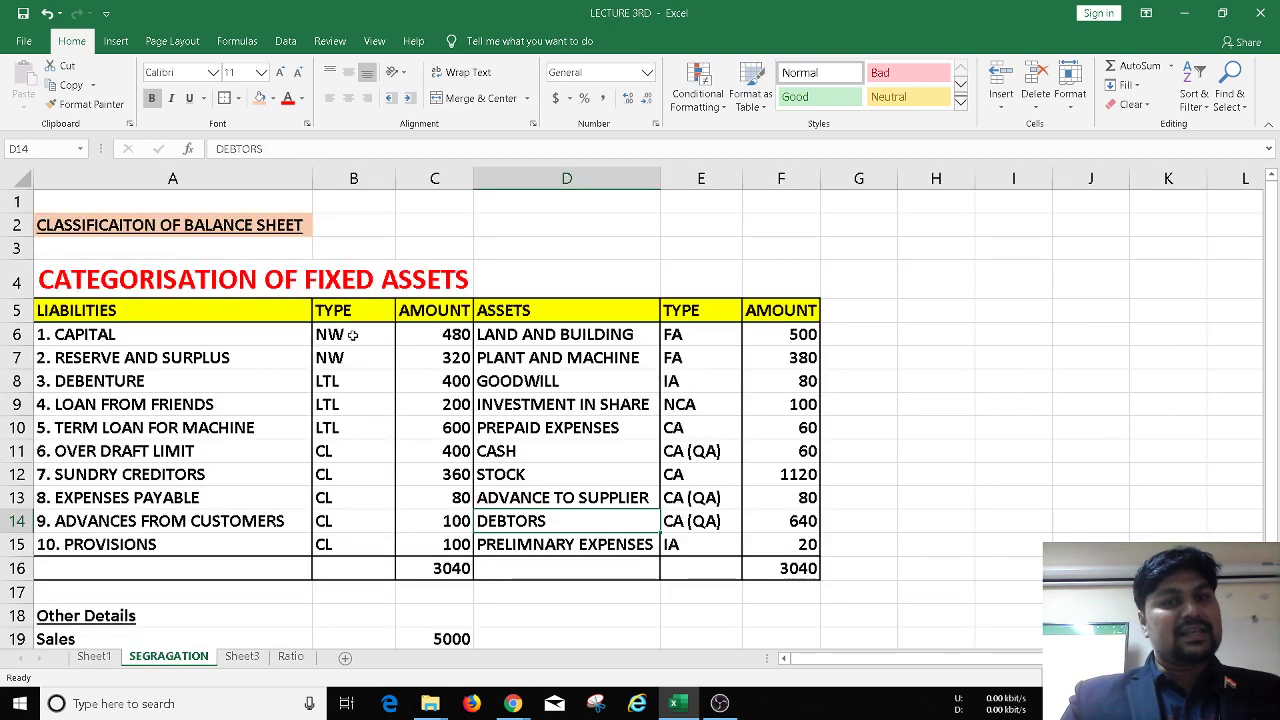
left_click(249, 331)
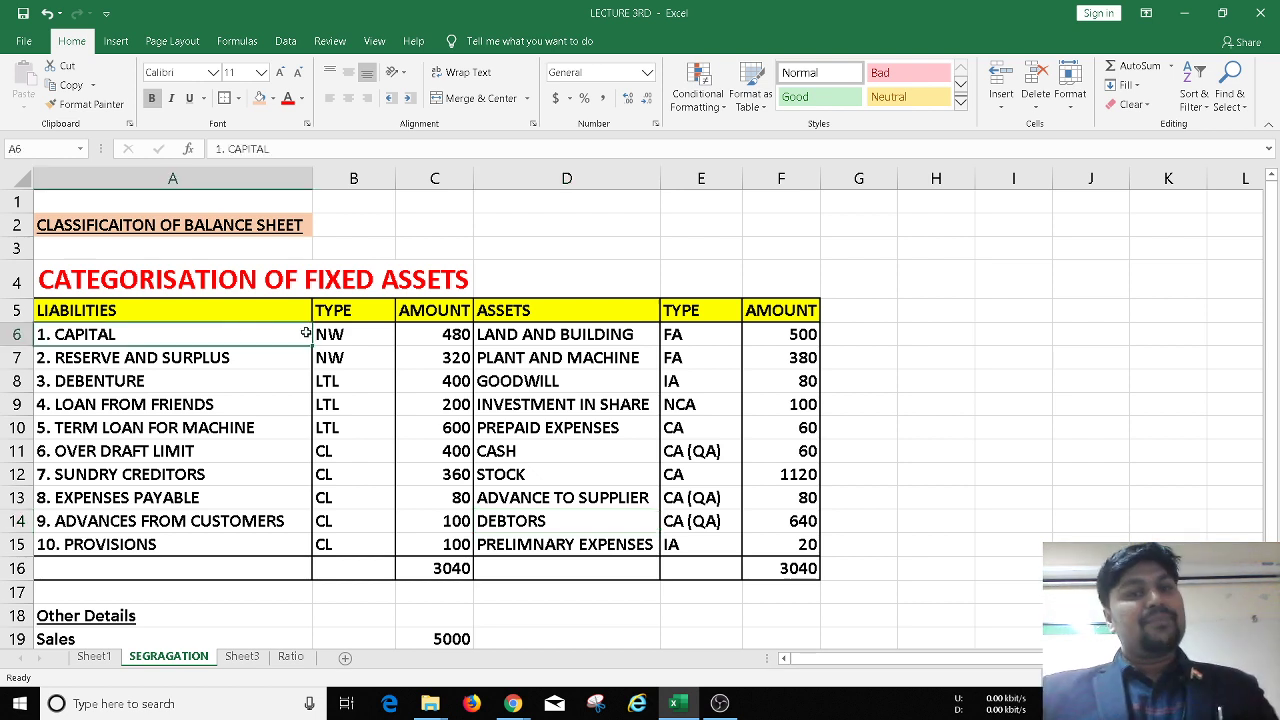
left_click(330, 336)
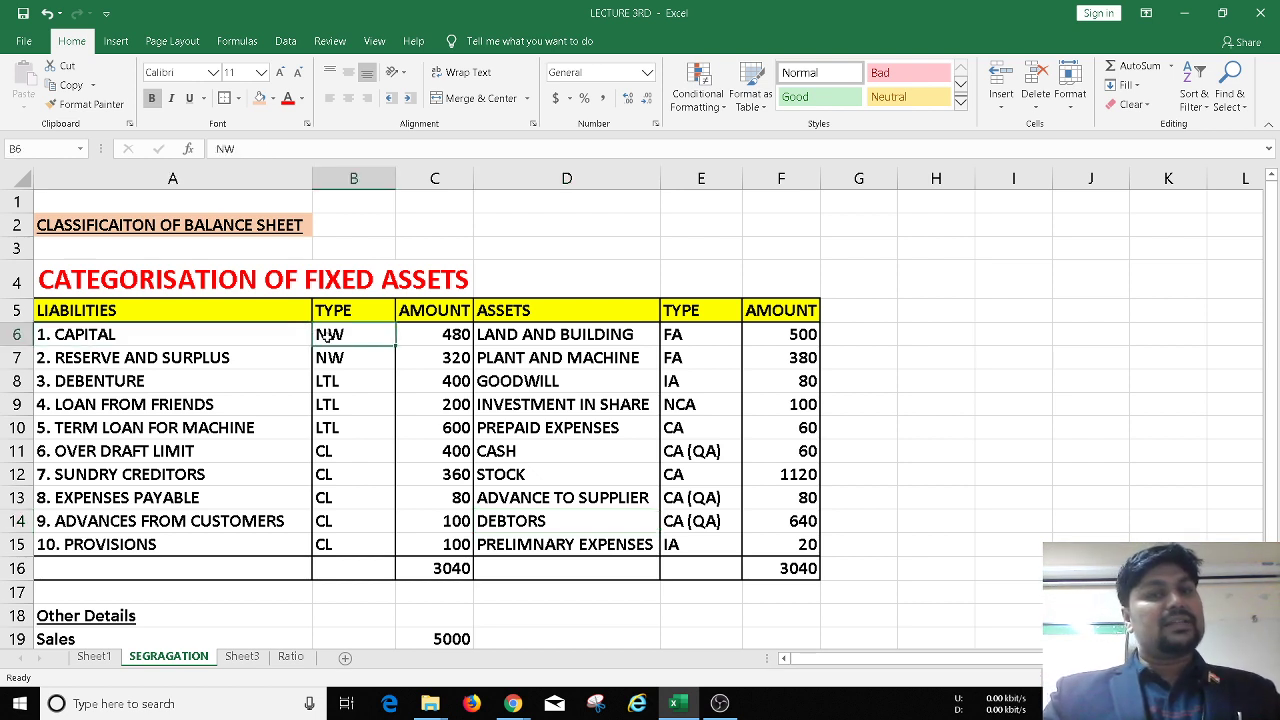
left_click(293, 378)
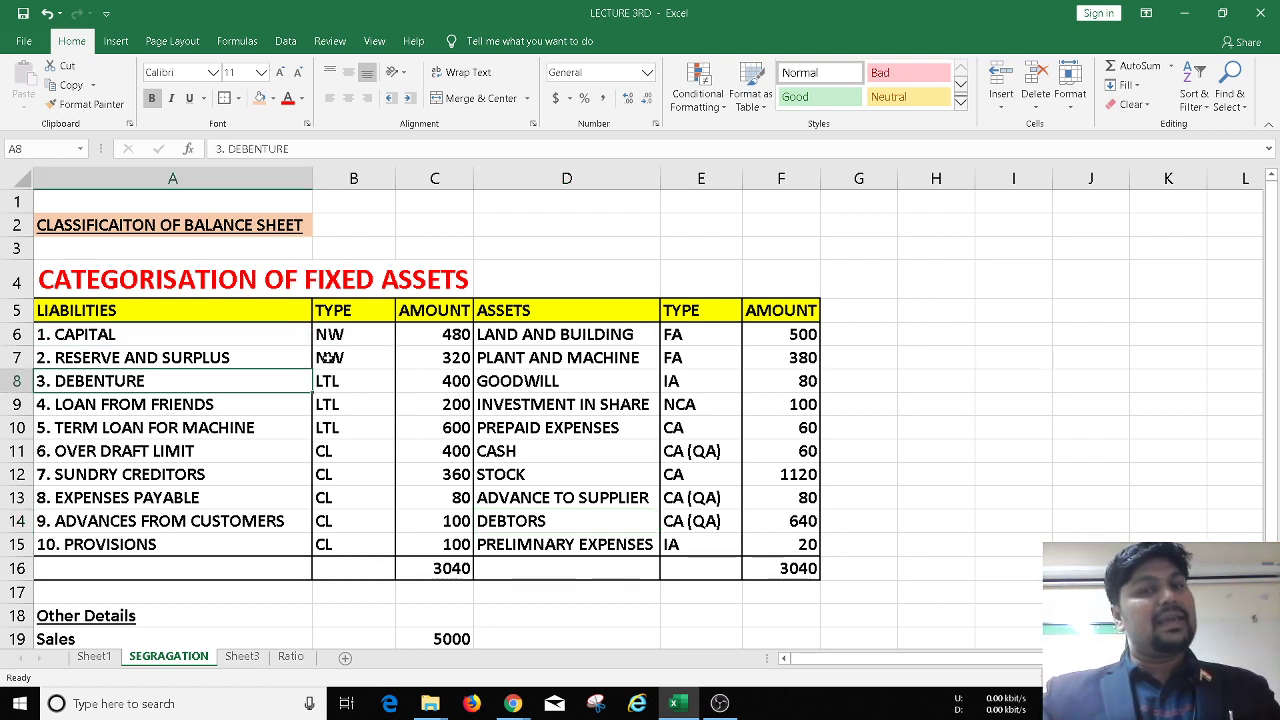
left_click(330, 358)
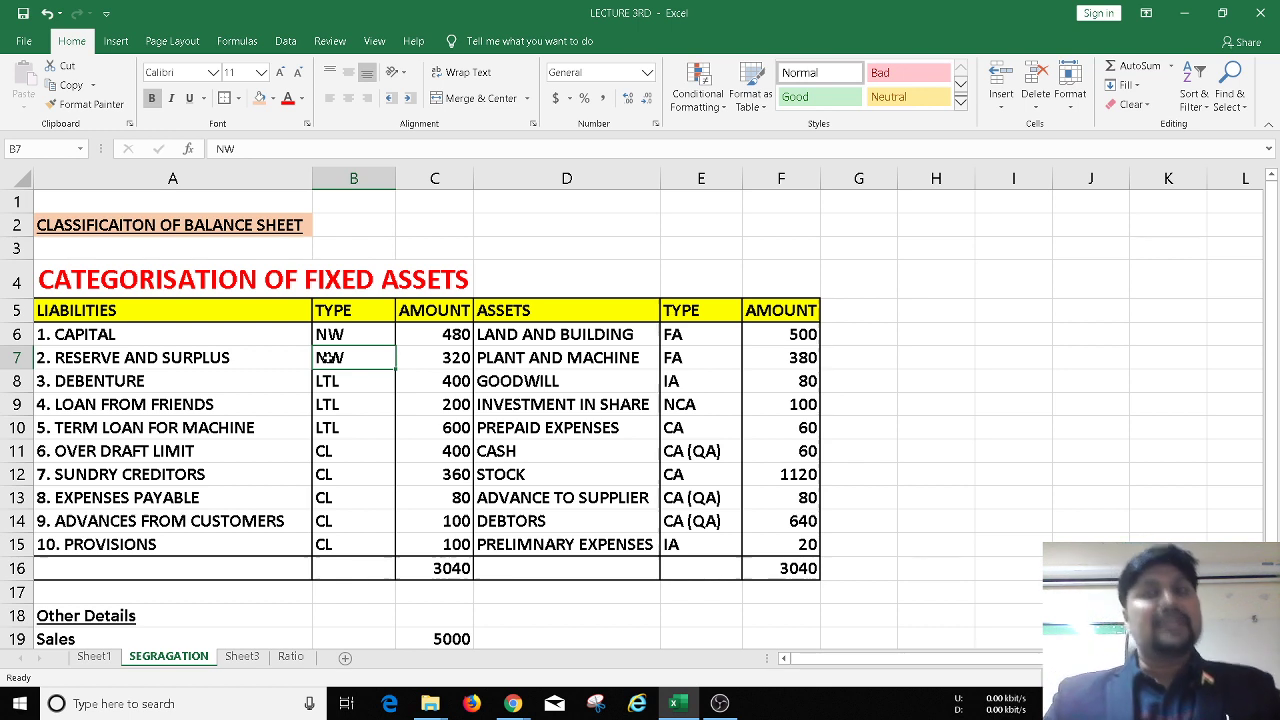
key("Left")
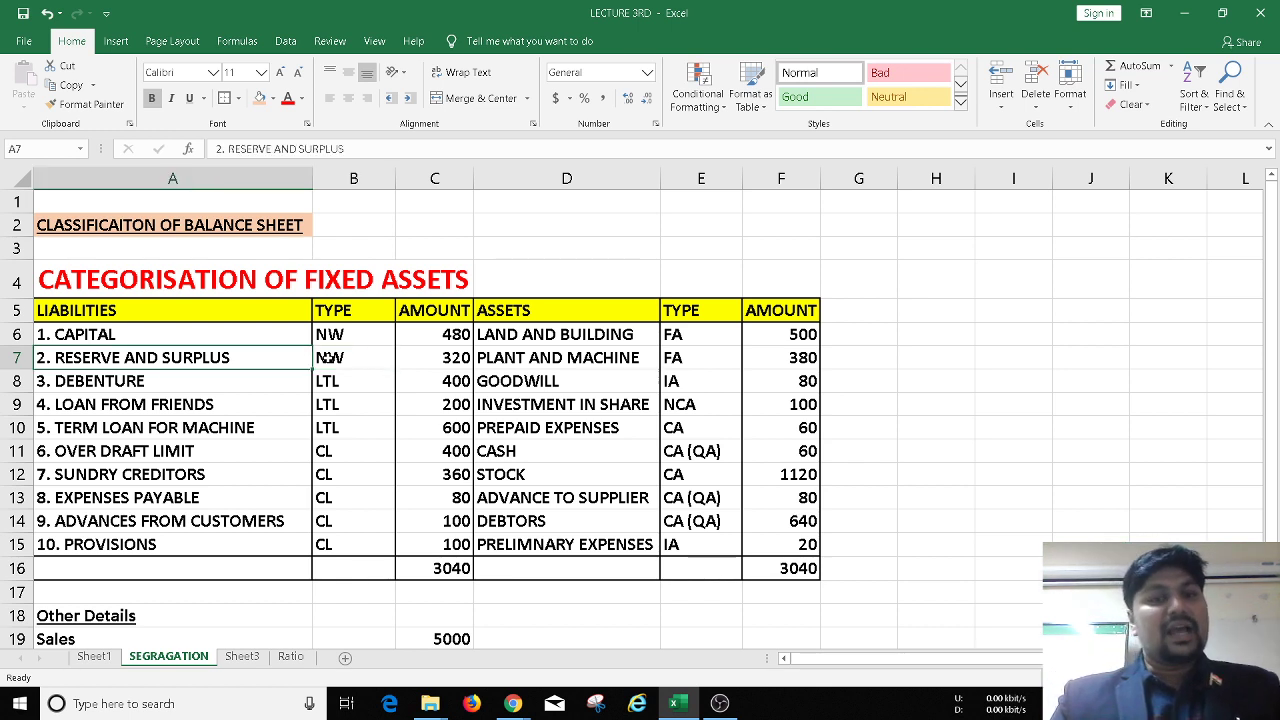
key("Down")
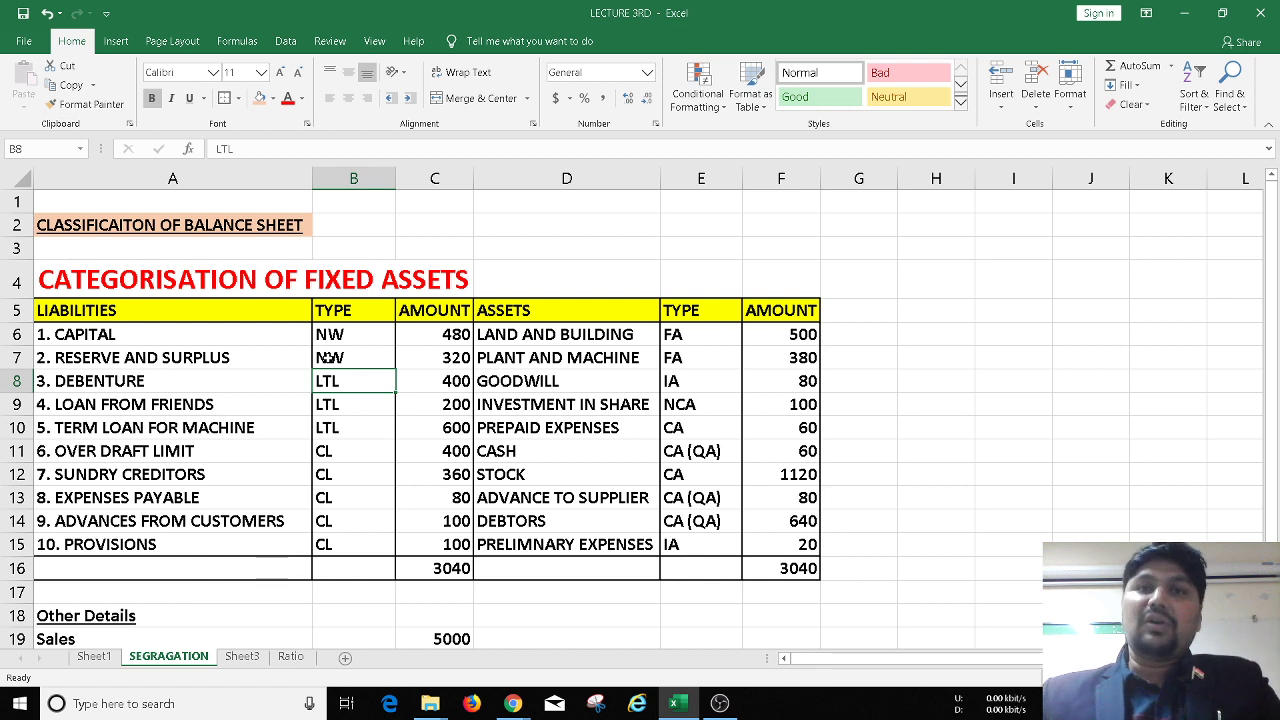
key("Left")
key("Down")
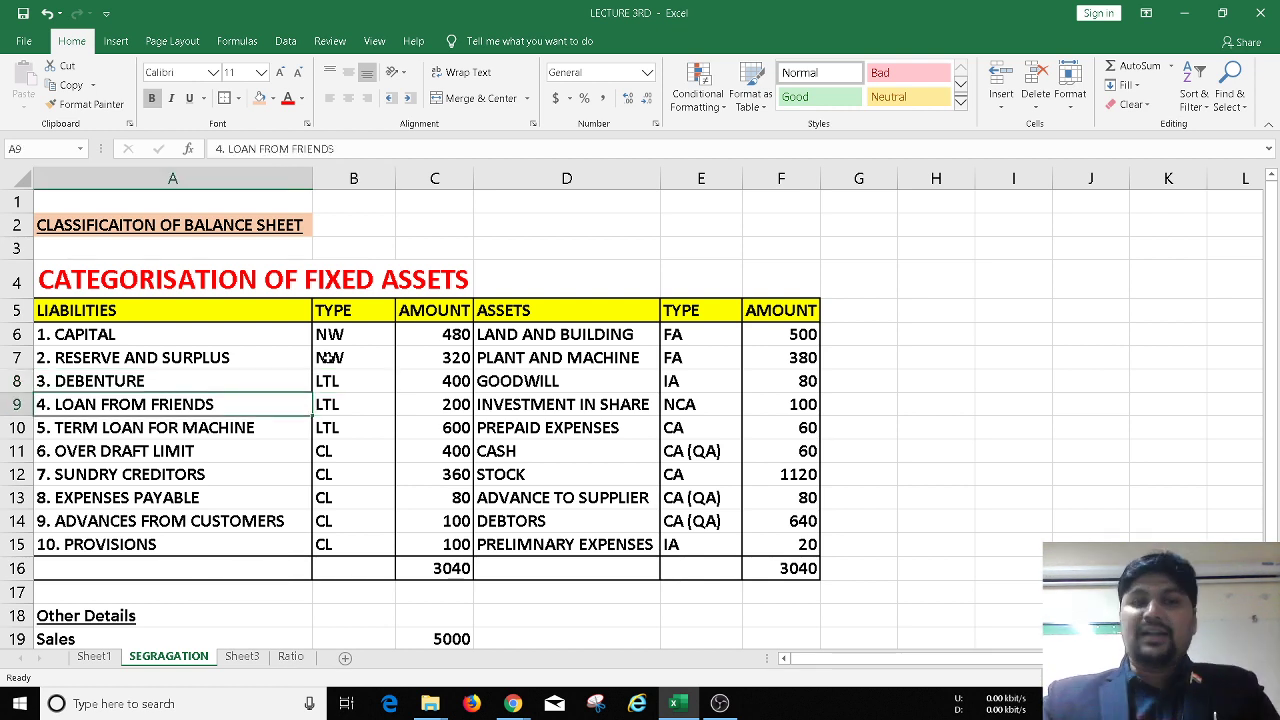
key("Right")
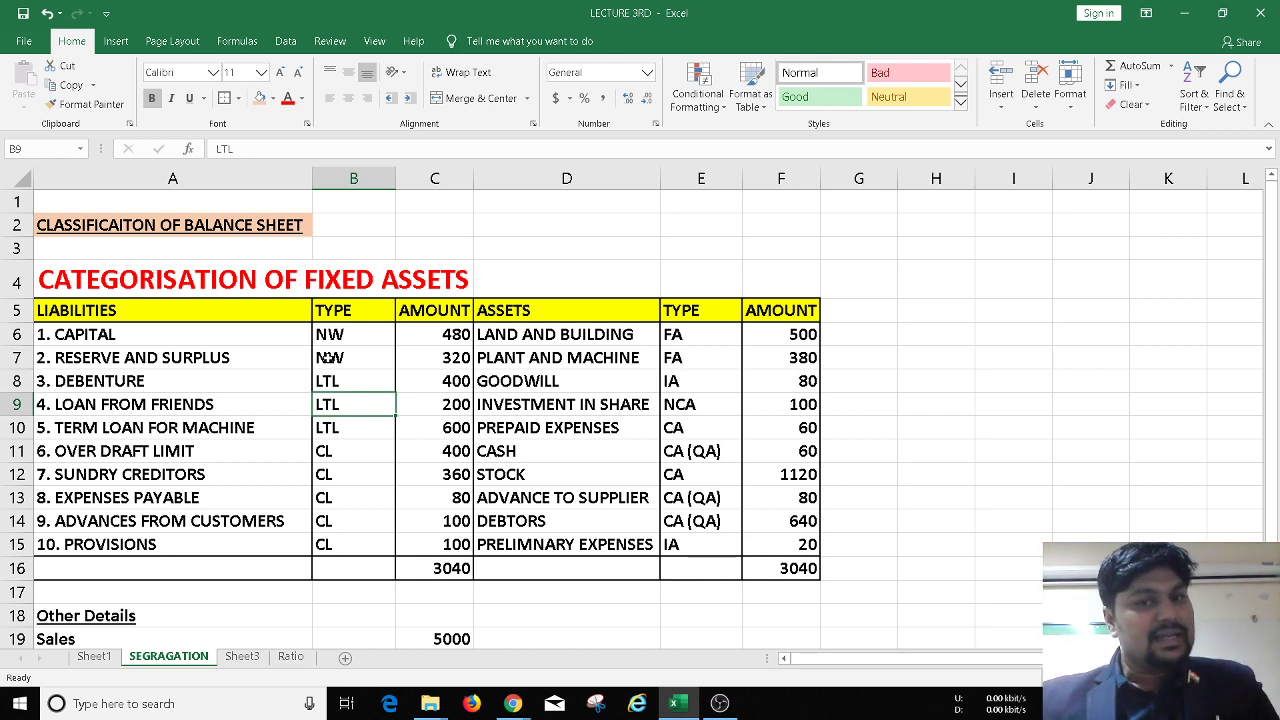
key("Left")
key("Down")
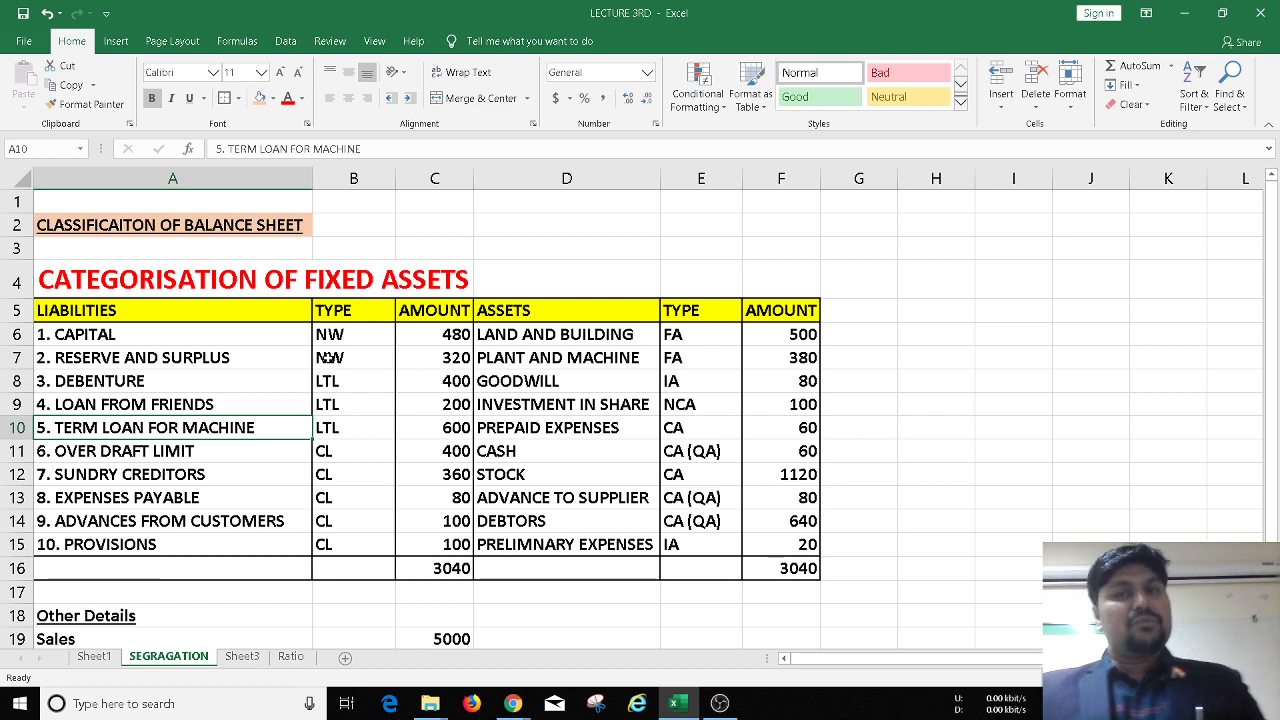
Step: Examine the type assigned to each remaining liability on the SEGRAGATION sheet, from over draft limit through provisions
key("Down")
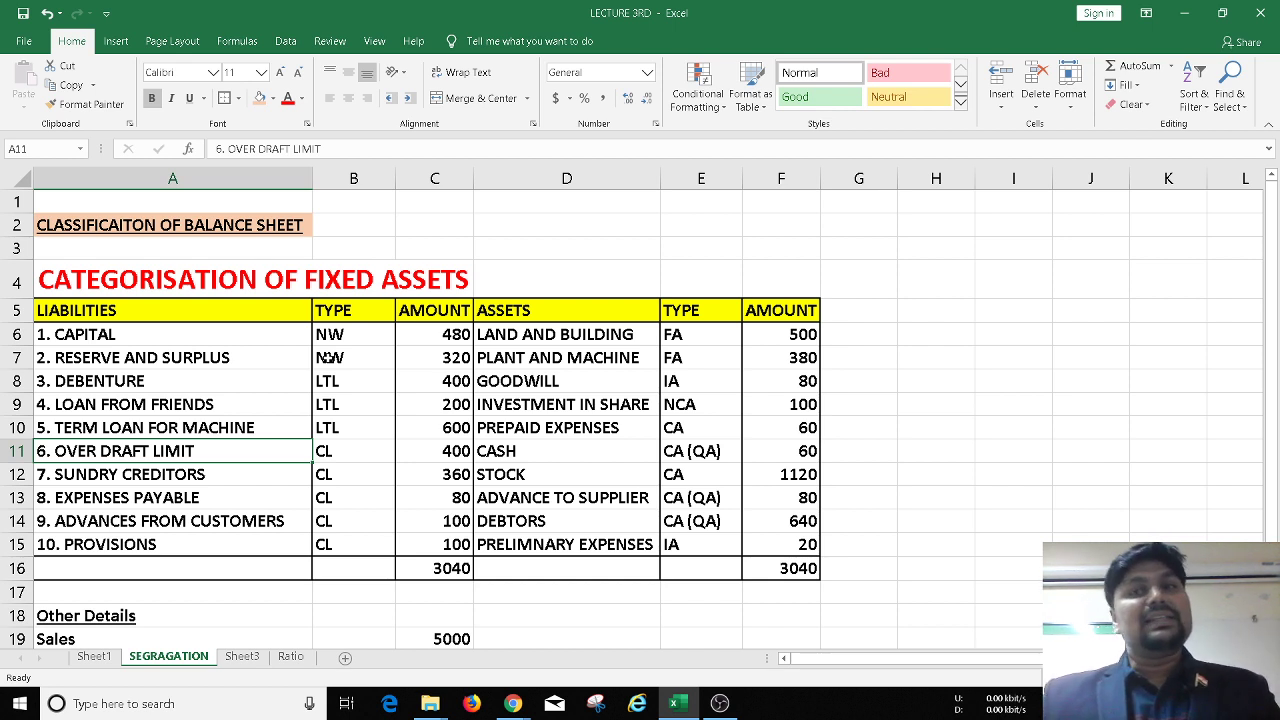
key("Right")
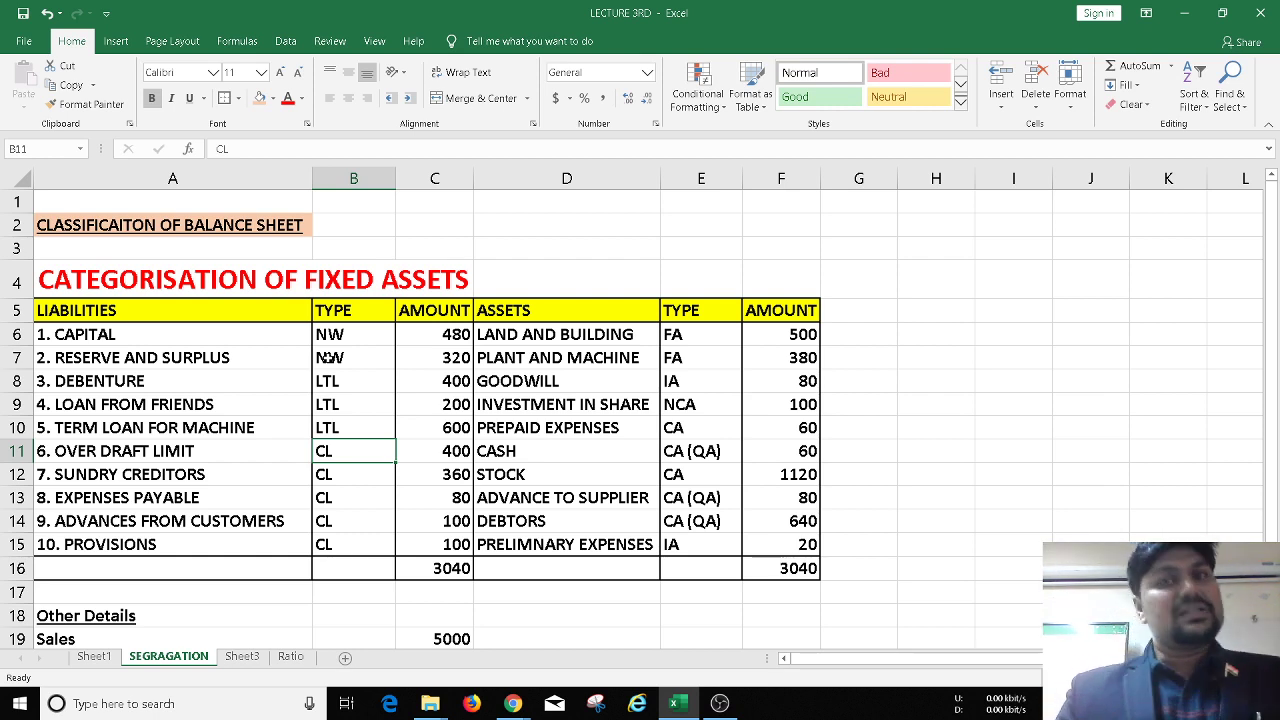
key("Down")
key("Left")
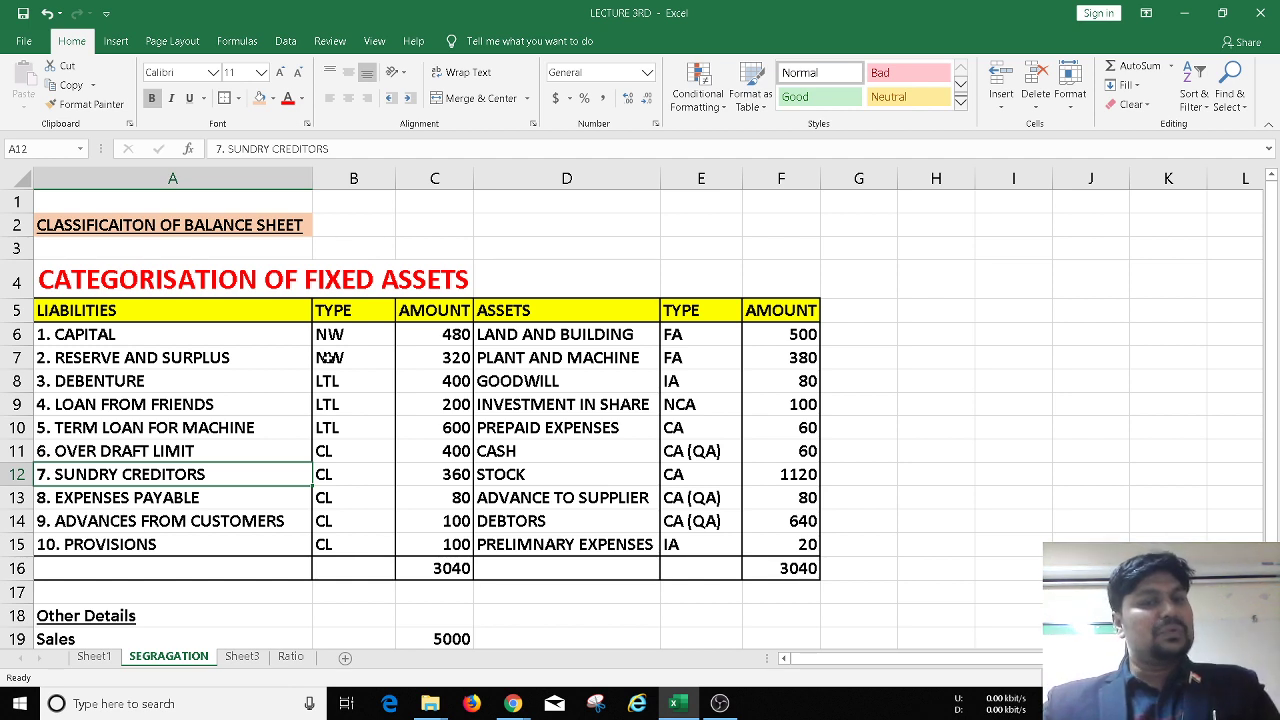
key("Down")
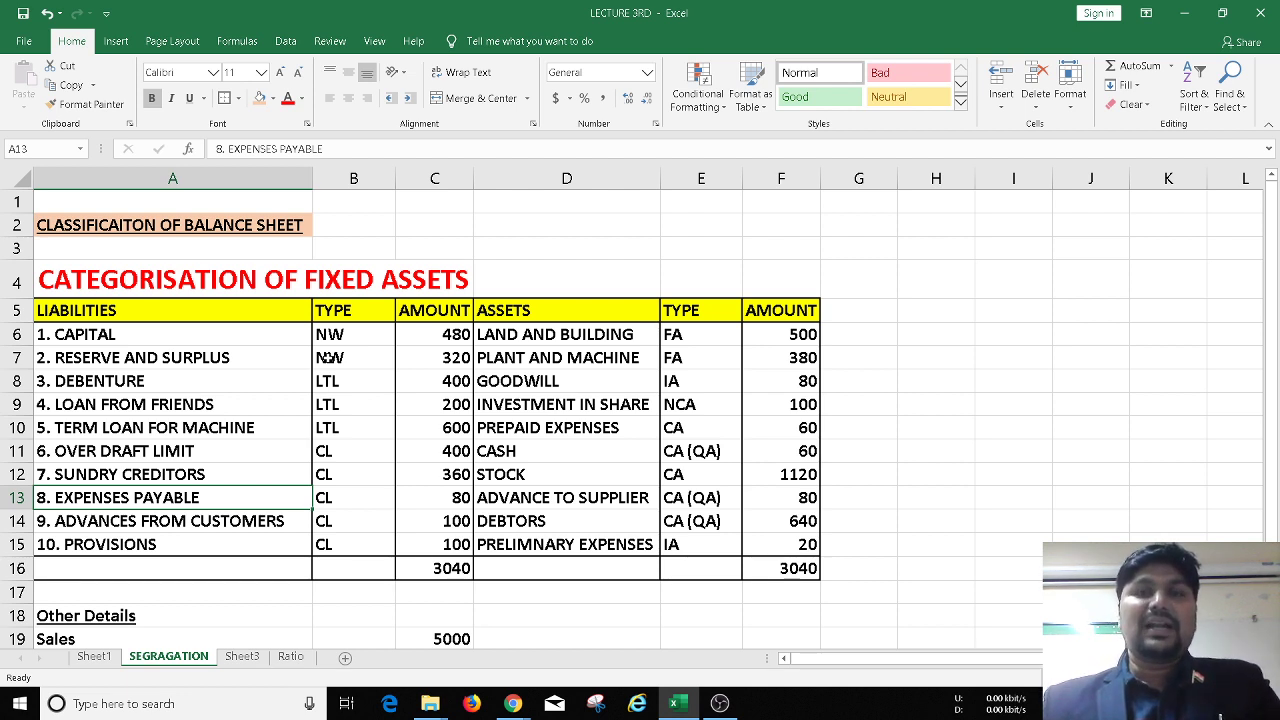
key("Down")
key("Up")
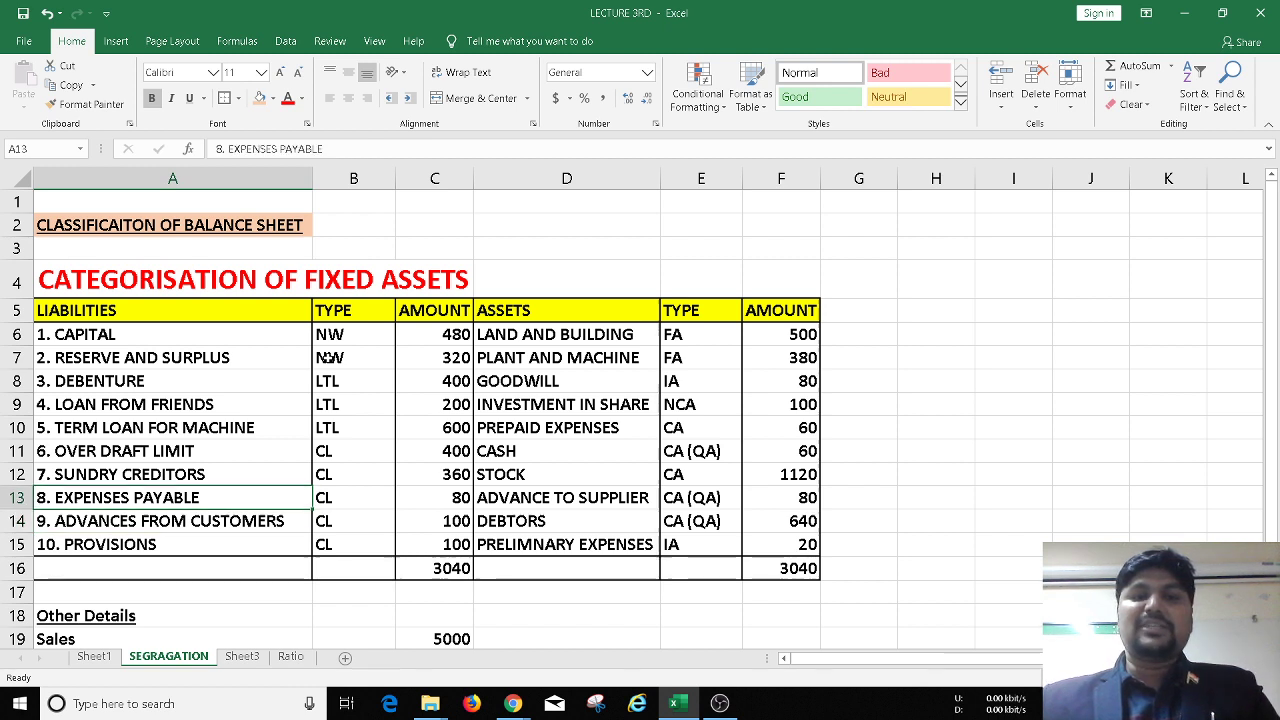
key("Down")
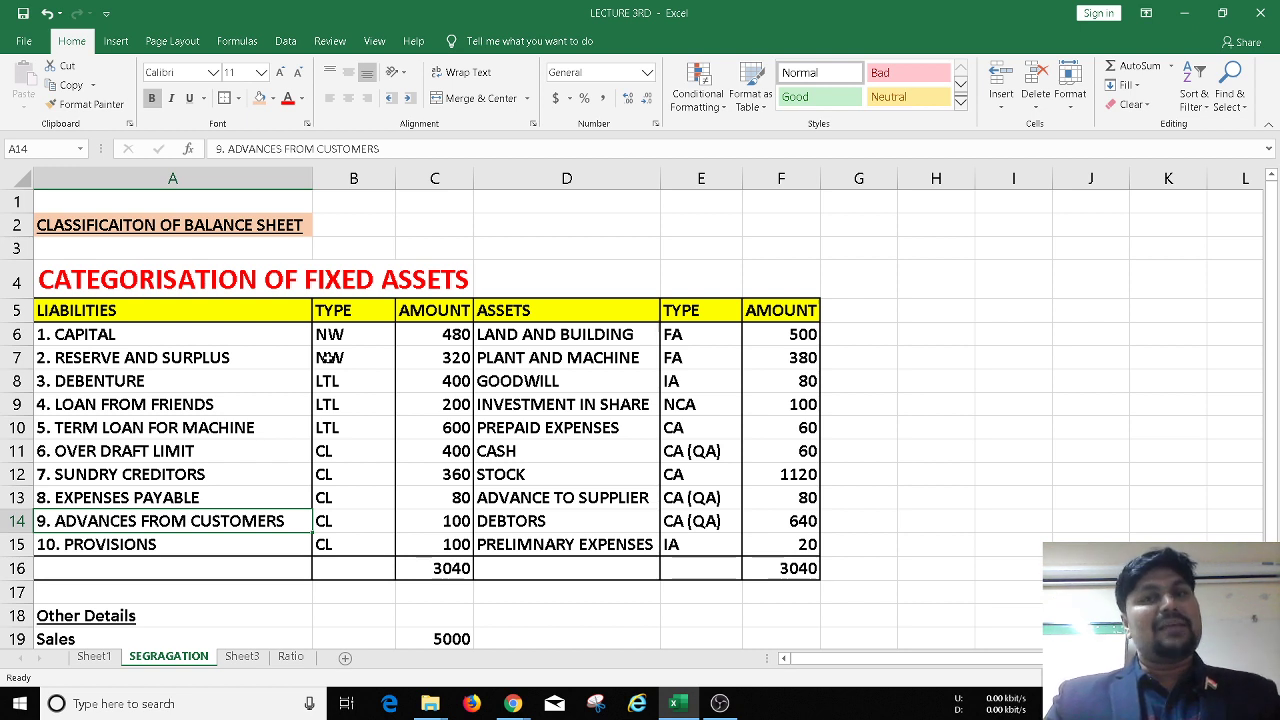
key("Down")
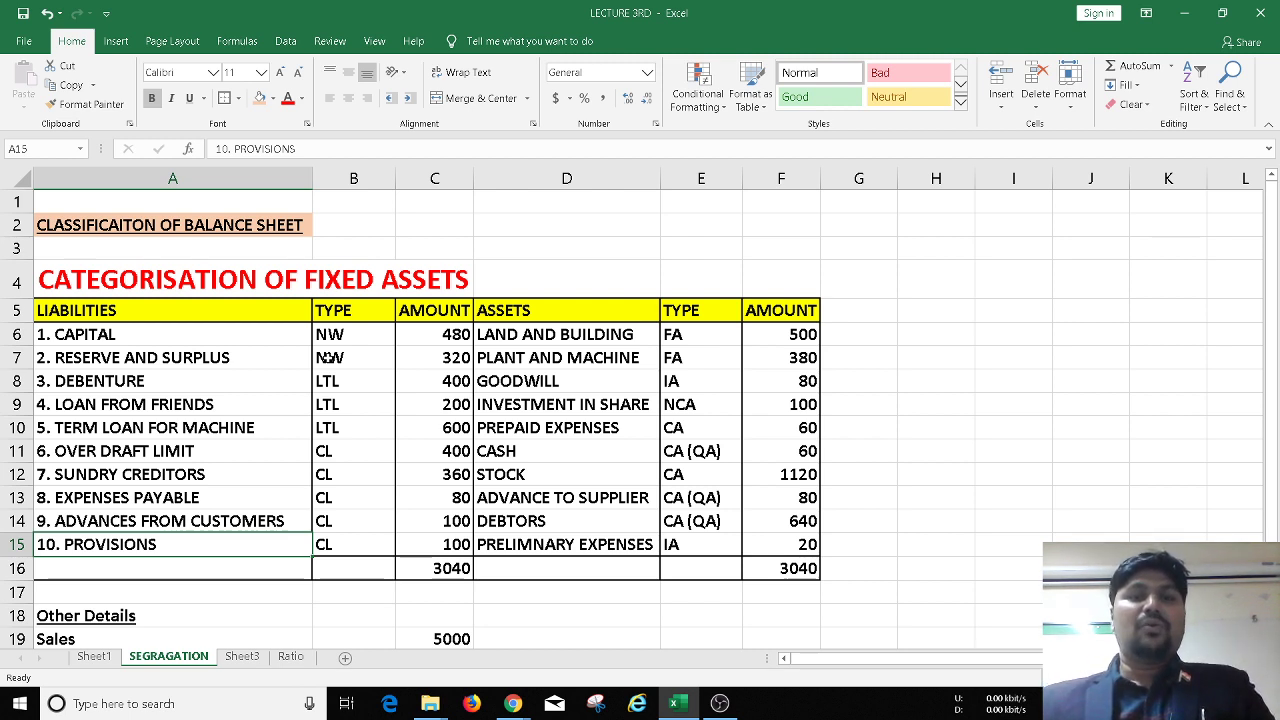
key("Right")
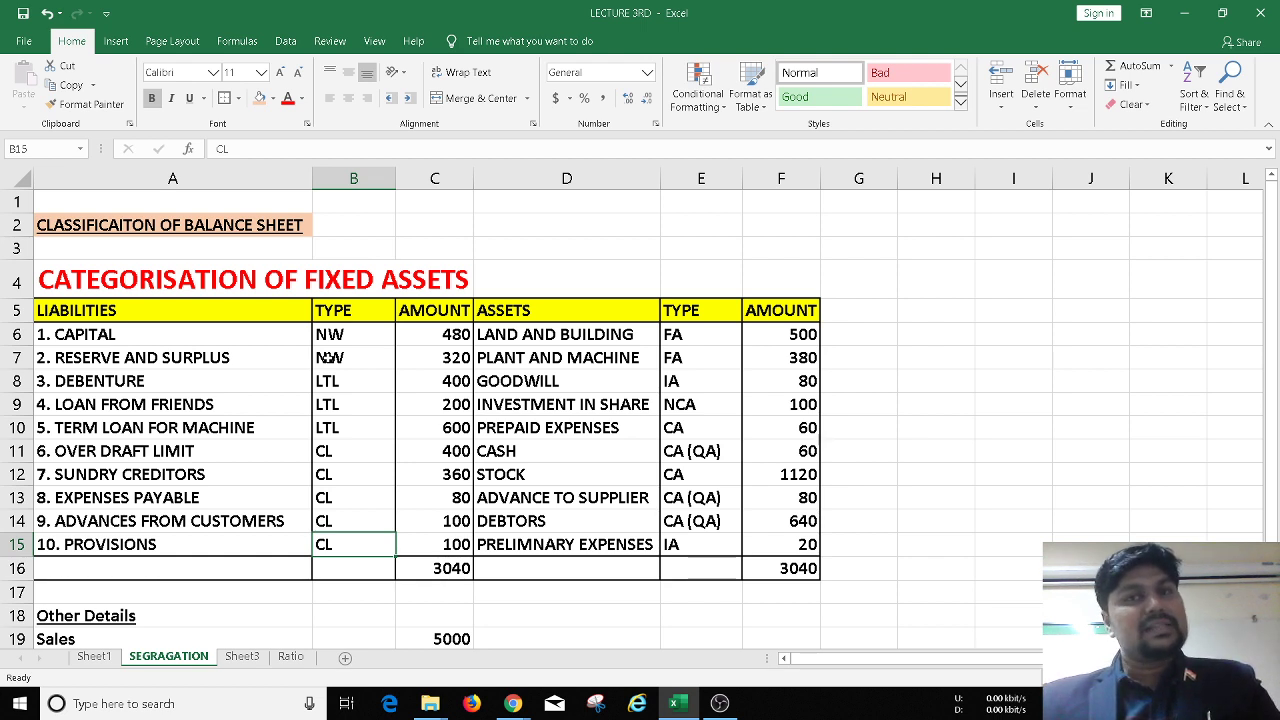
key("Right")
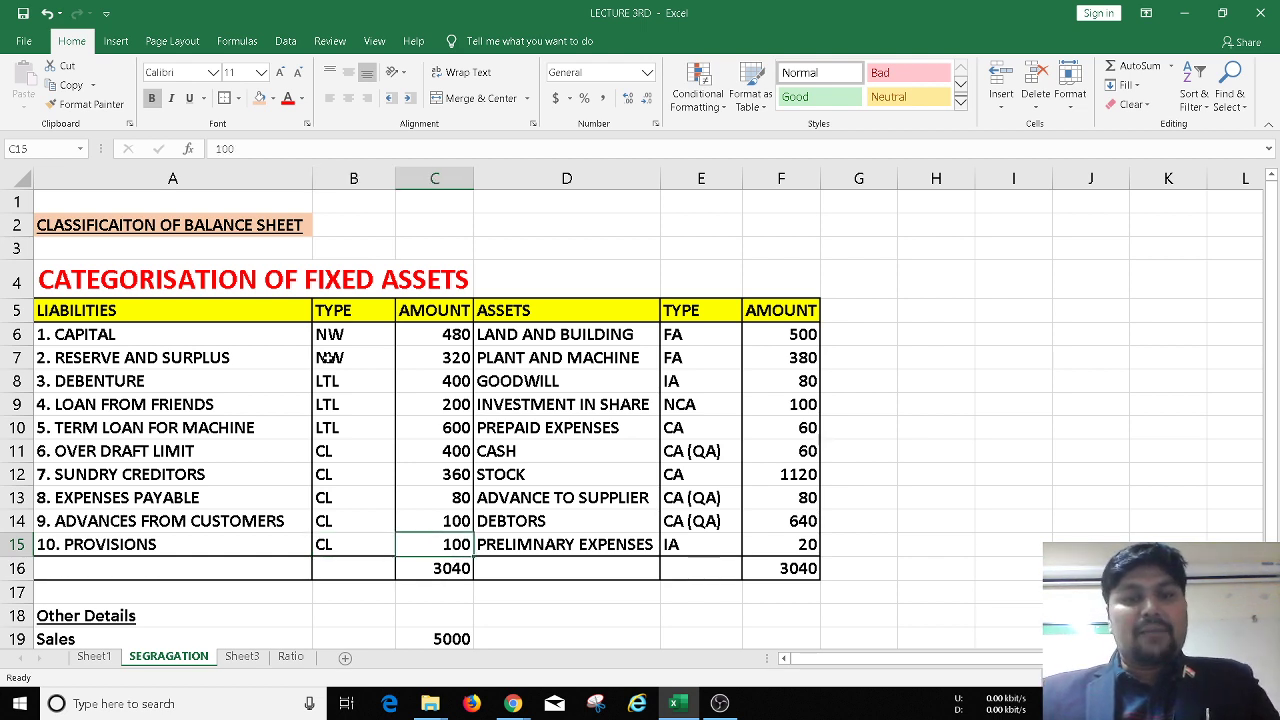
Step: Review the liability amounts from reserve and surplus down to the total row
key("Up")
key("Up")
key("Up")
key("Up")
key("Up")
key("Up")
key("Up")
key("Up")
key("Up")
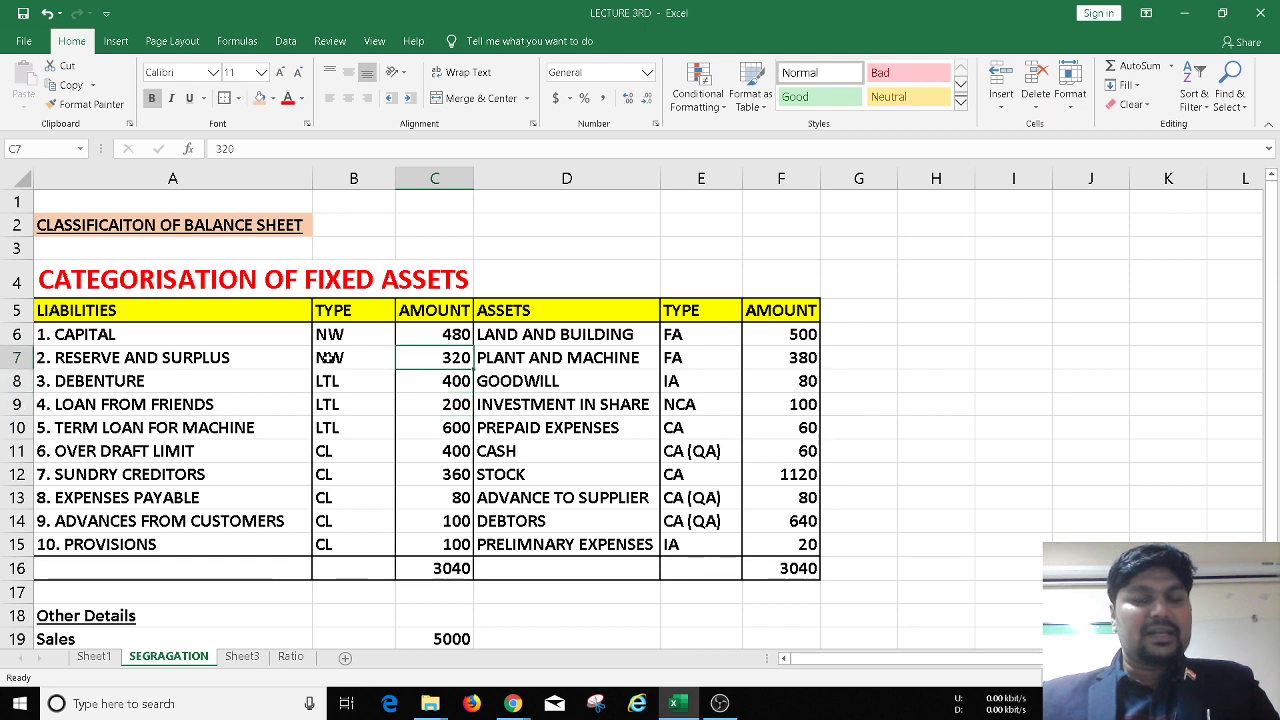
key("Down")
key("Down")
key("Down")
key("Down")
key("Down")
key("Down")
key("Down")
key("Down")
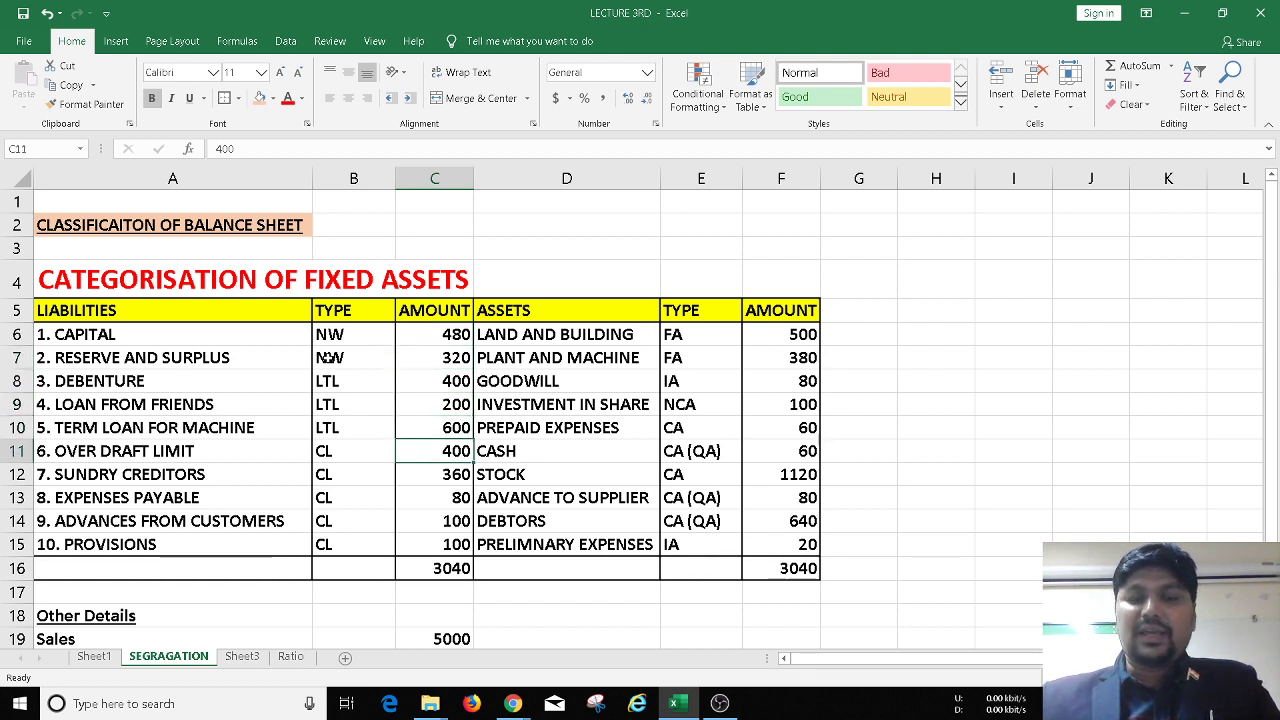
key("Down")
key("Down")
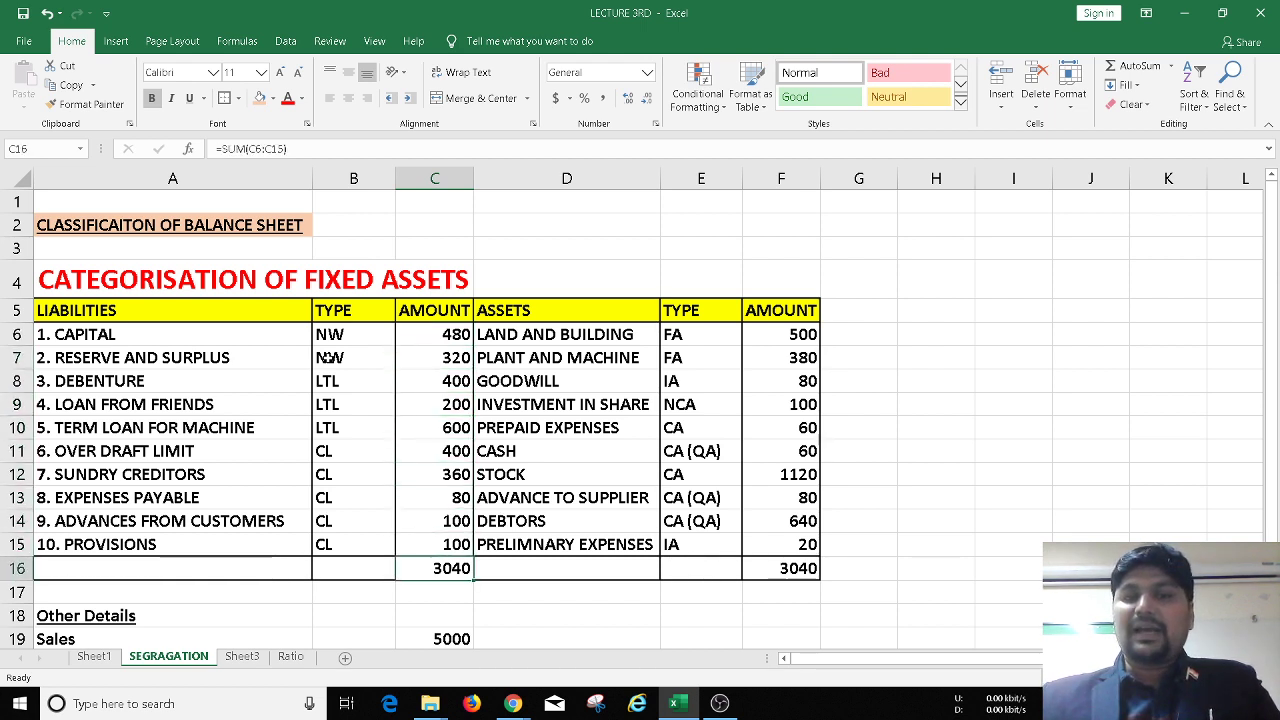
Step: Examine the types assigned to the non-current assets: plant and machine, goodwill, and investment in share
key("Up")
key("Up")
key("Up")
key("Up")
key("Up")
key("Up")
key("Right")
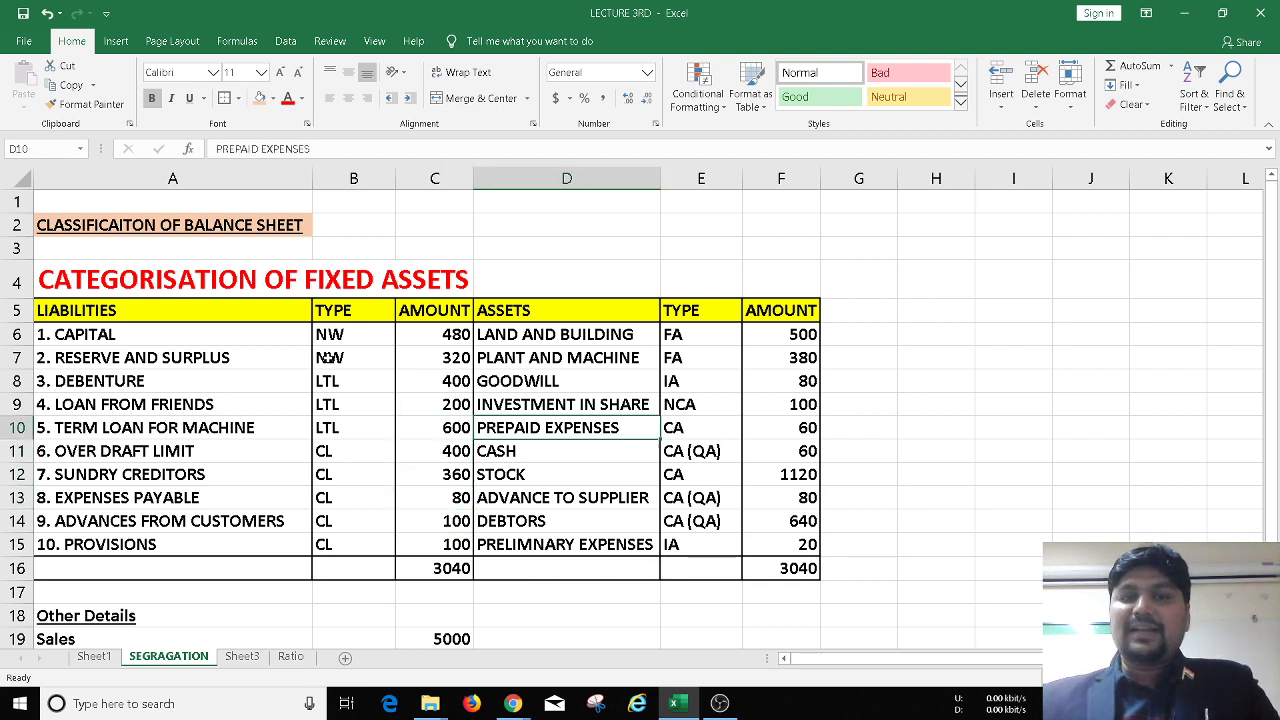
key("Up")
key("Up")
key("Up")
key("Right")
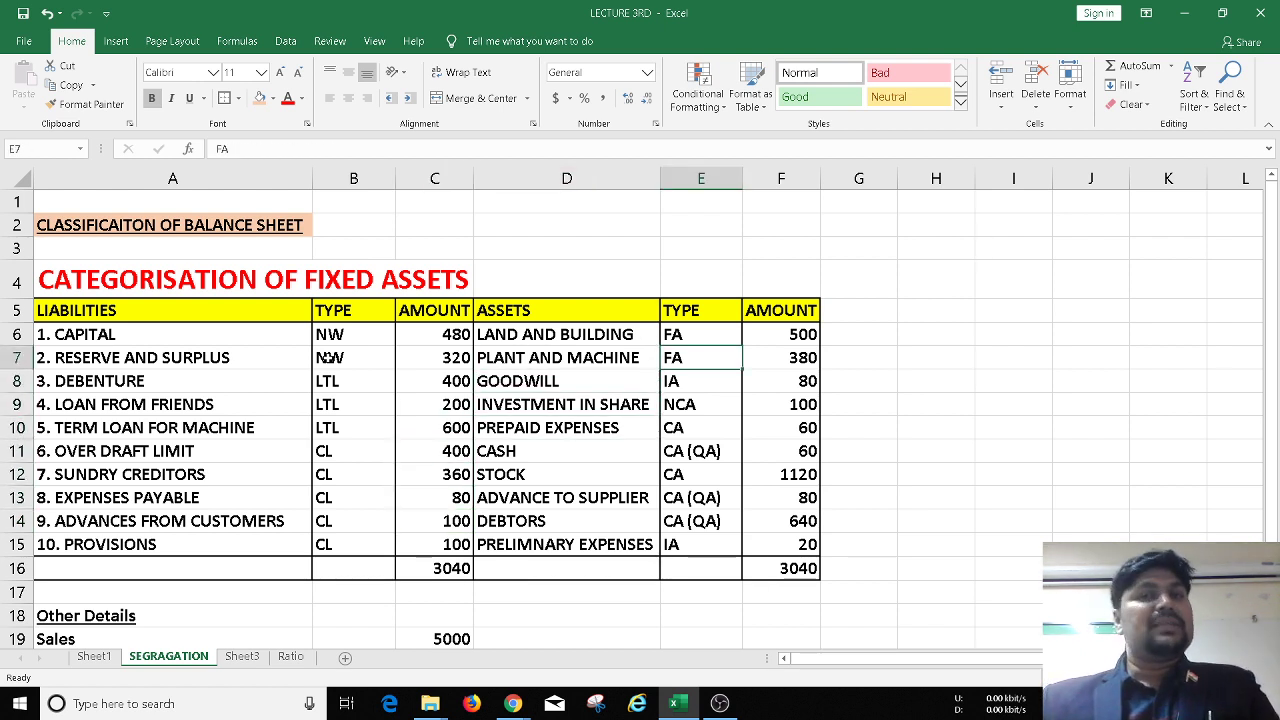
key("Left")
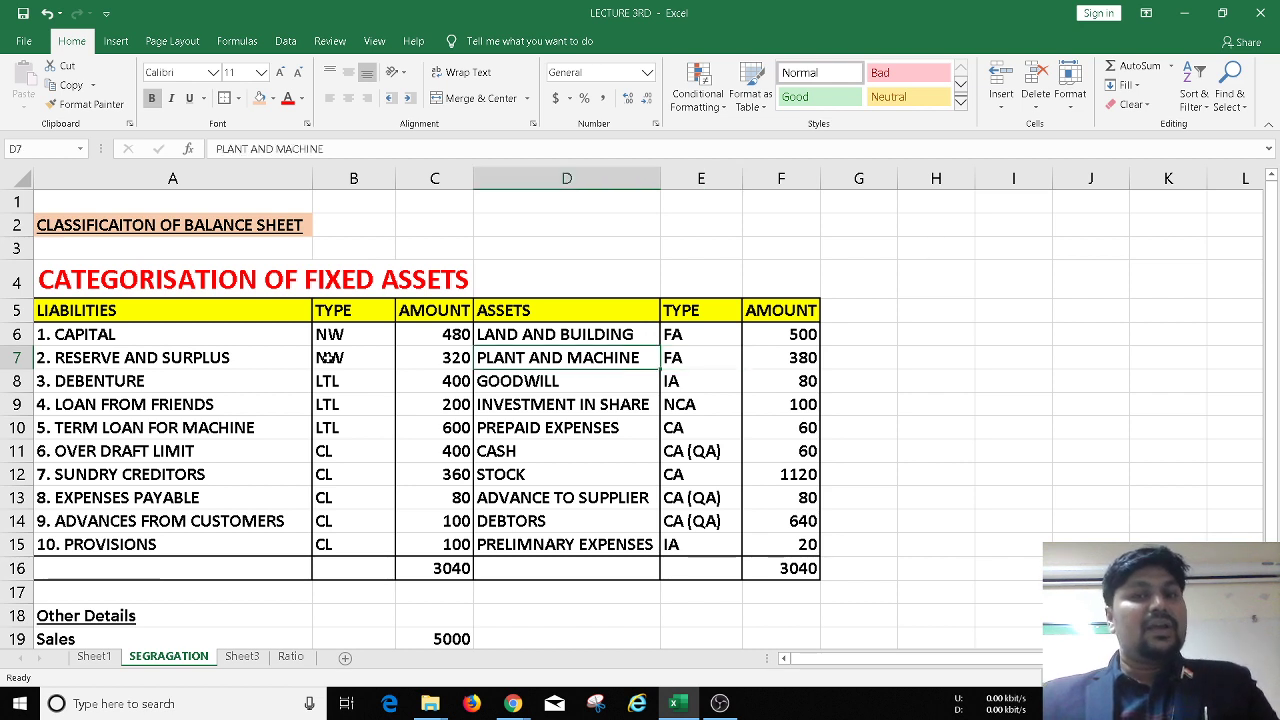
key("Down")
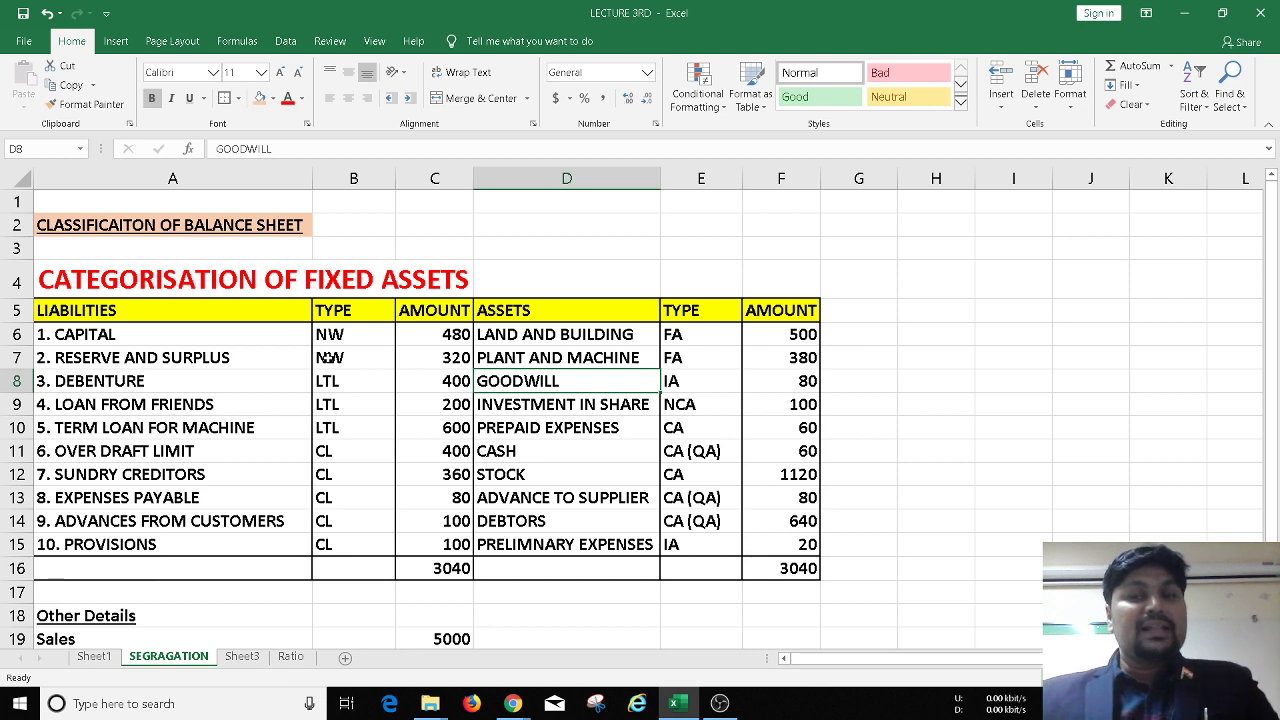
key("Right")
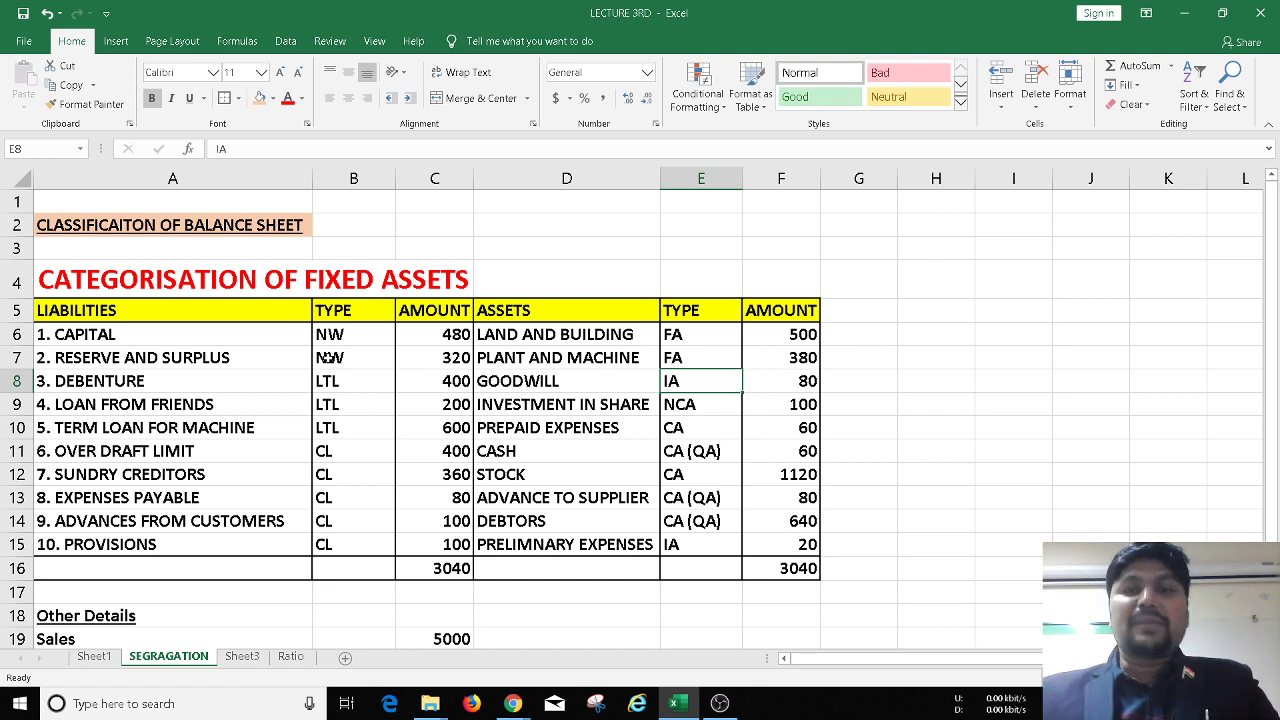
key("Left")
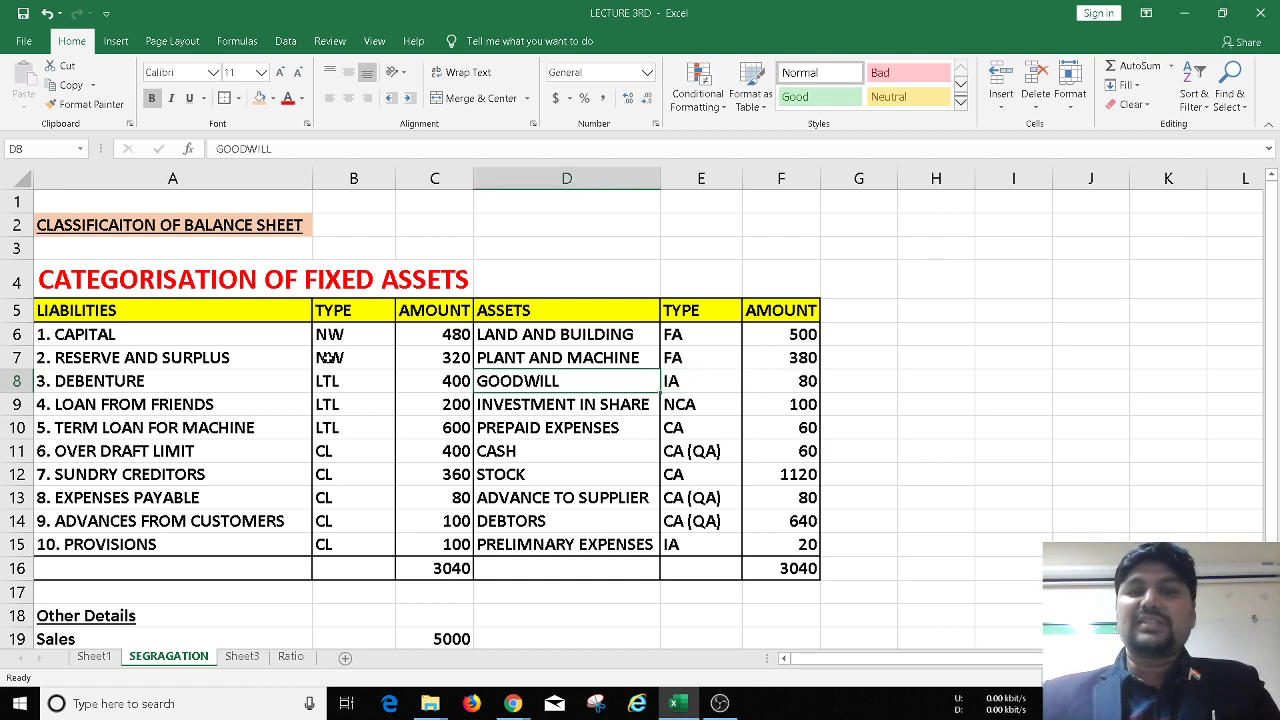
key("Down")
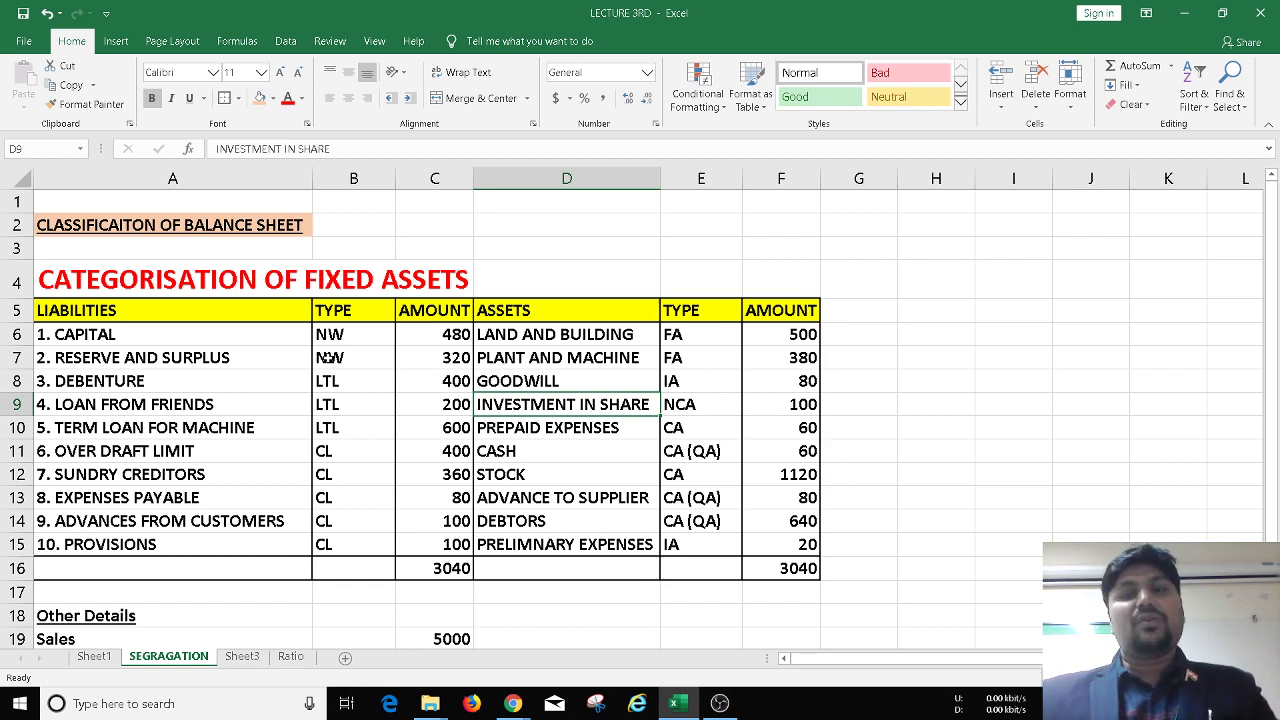
key("Right")
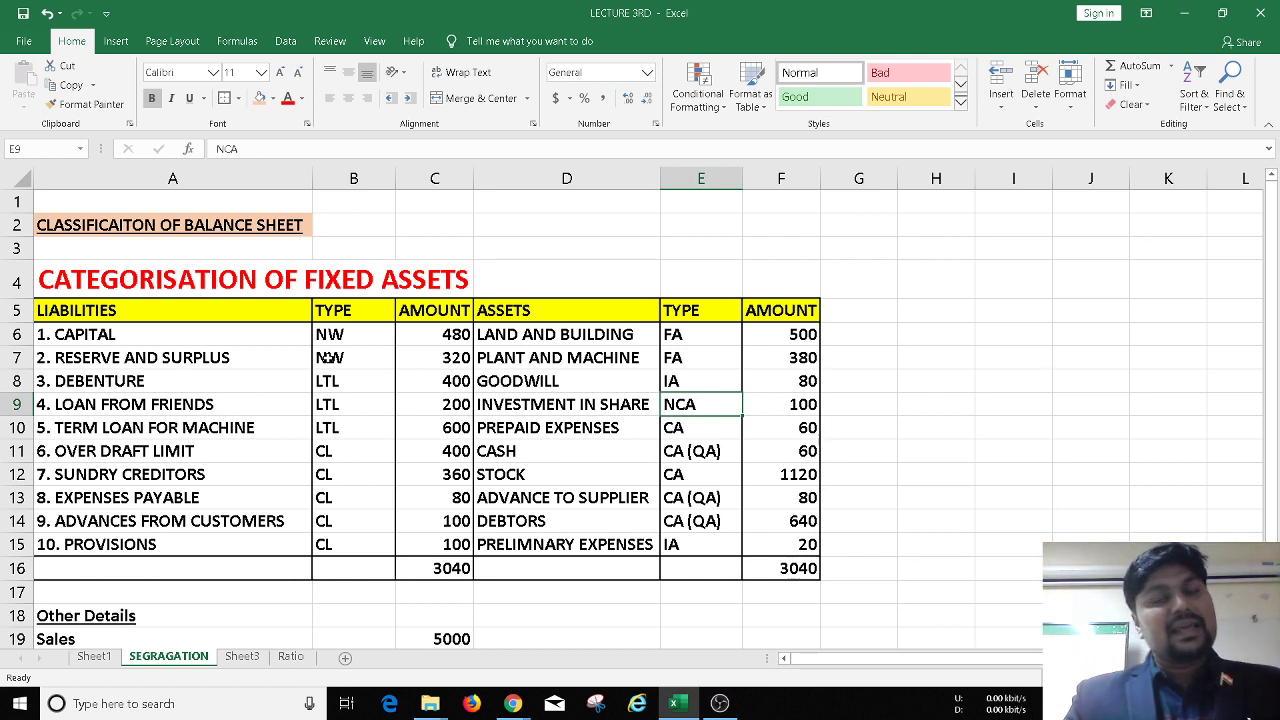
Step: Examine the types of the remaining assets from prepaid expenses through debtors and preliminary expenses, noting which are quick assets
key("Down")
key("Left")
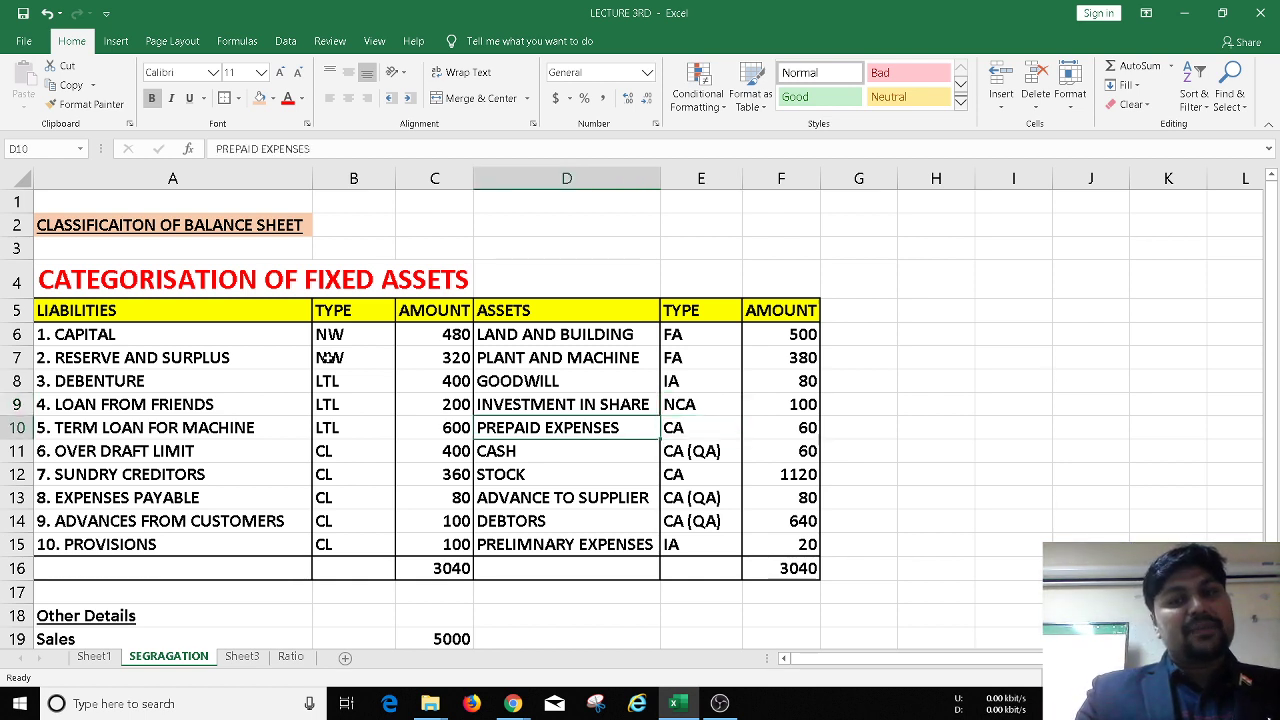
key("Down")
key("Down")
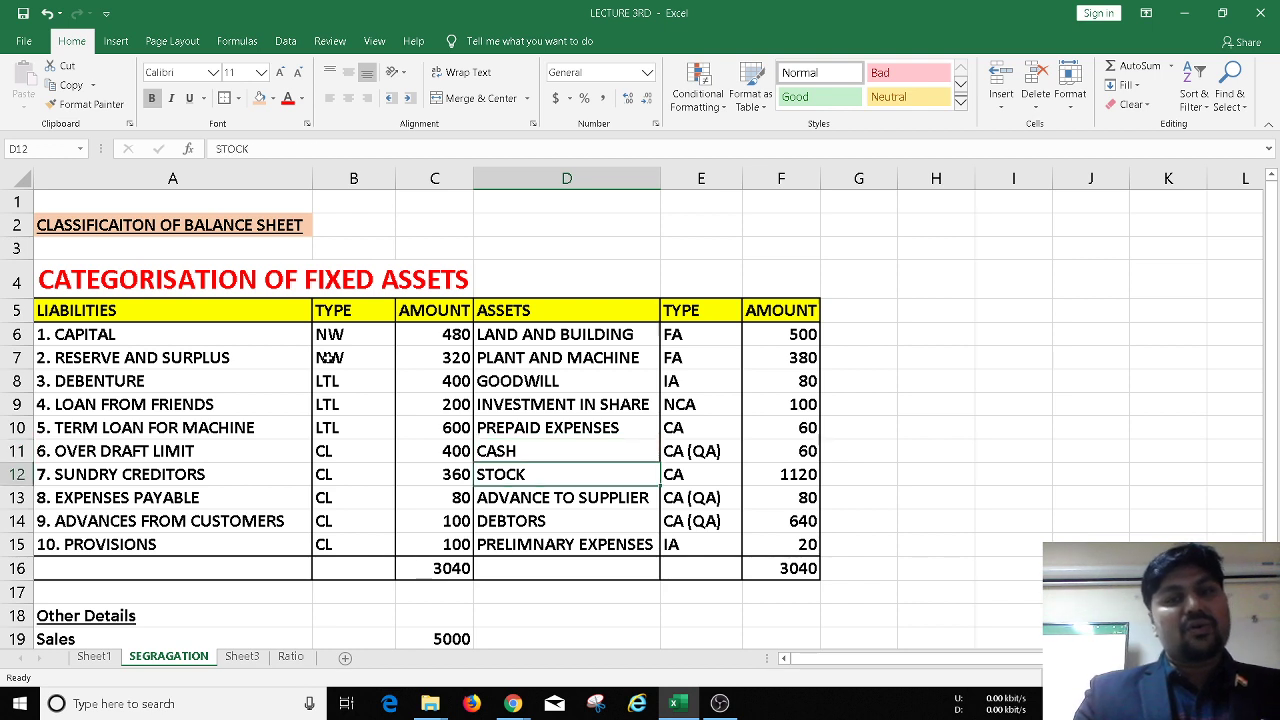
key("Down")
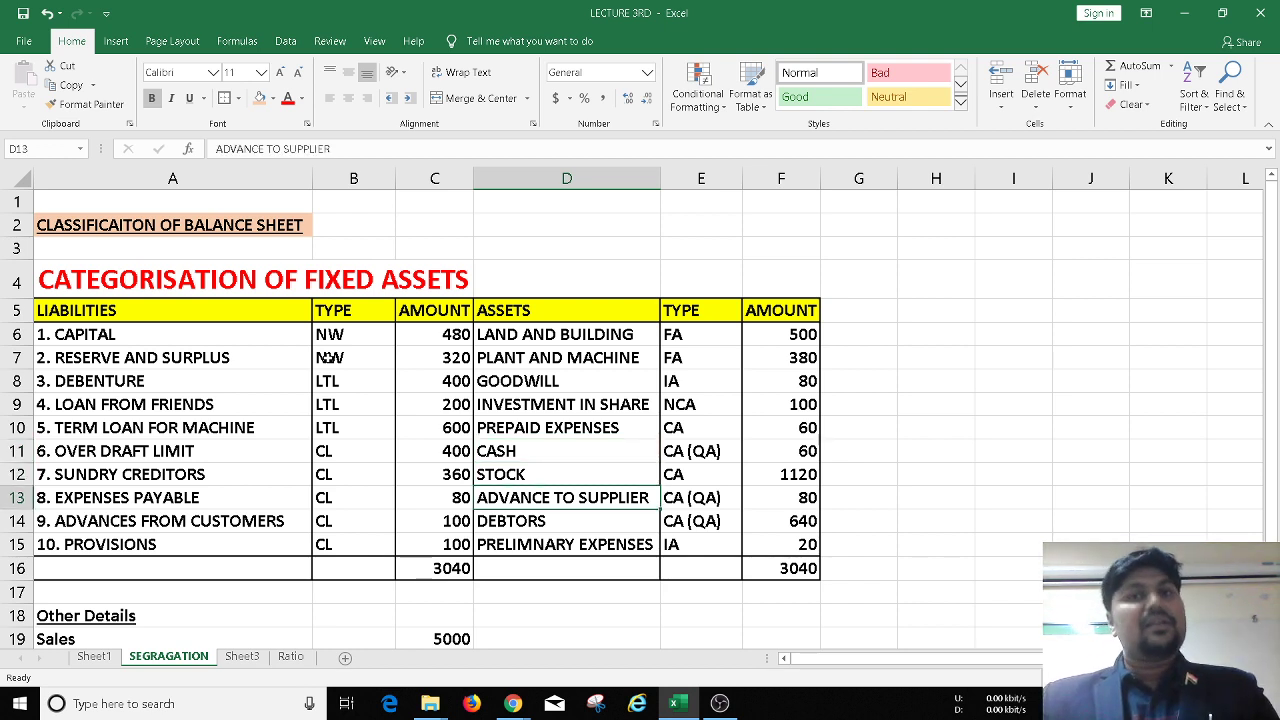
key("Down")
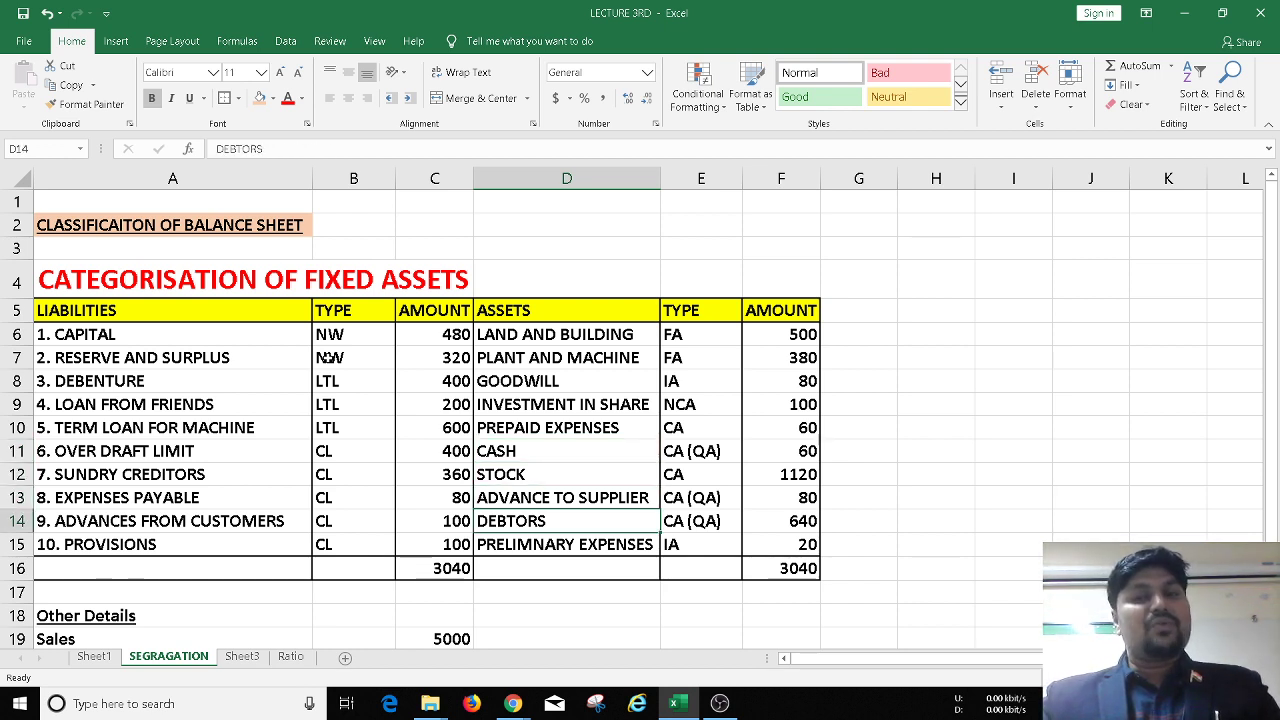
key("Up")
key("Up")
key("Up")
key("Up")
key("Right")
key("Down")
key("Down")
key("Down")
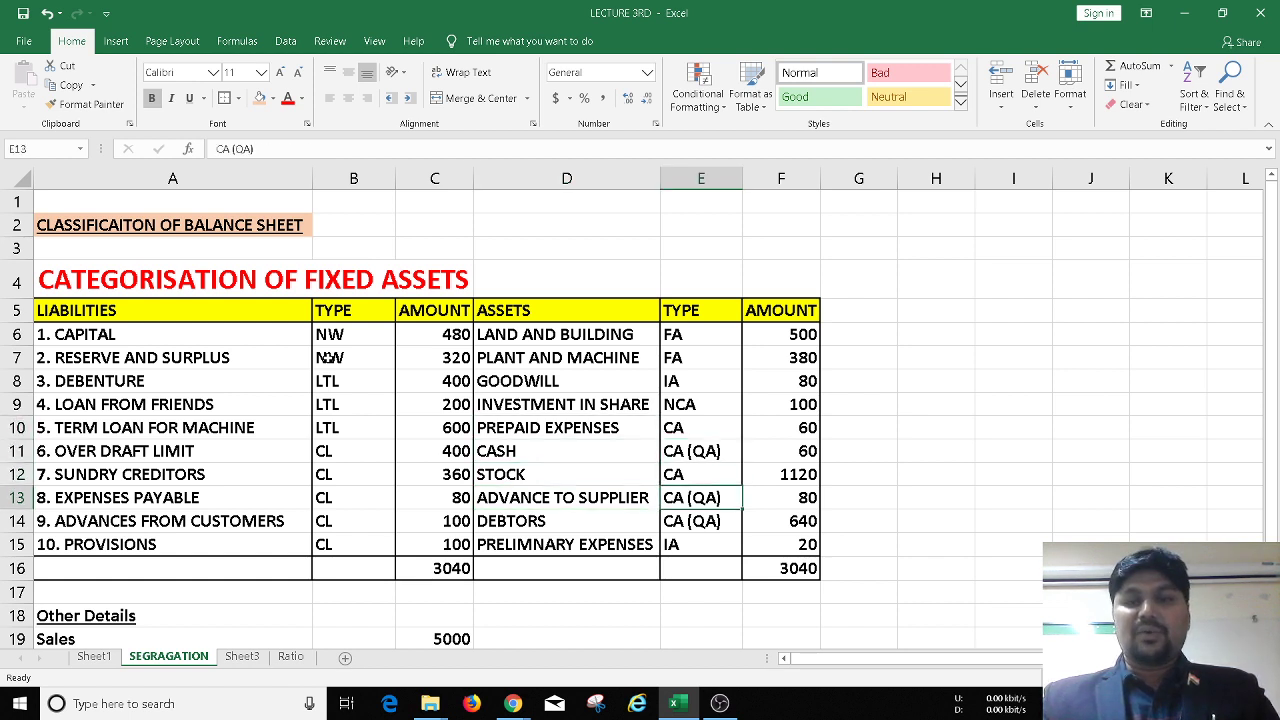
key("Down")
key("Down")
key("Left")
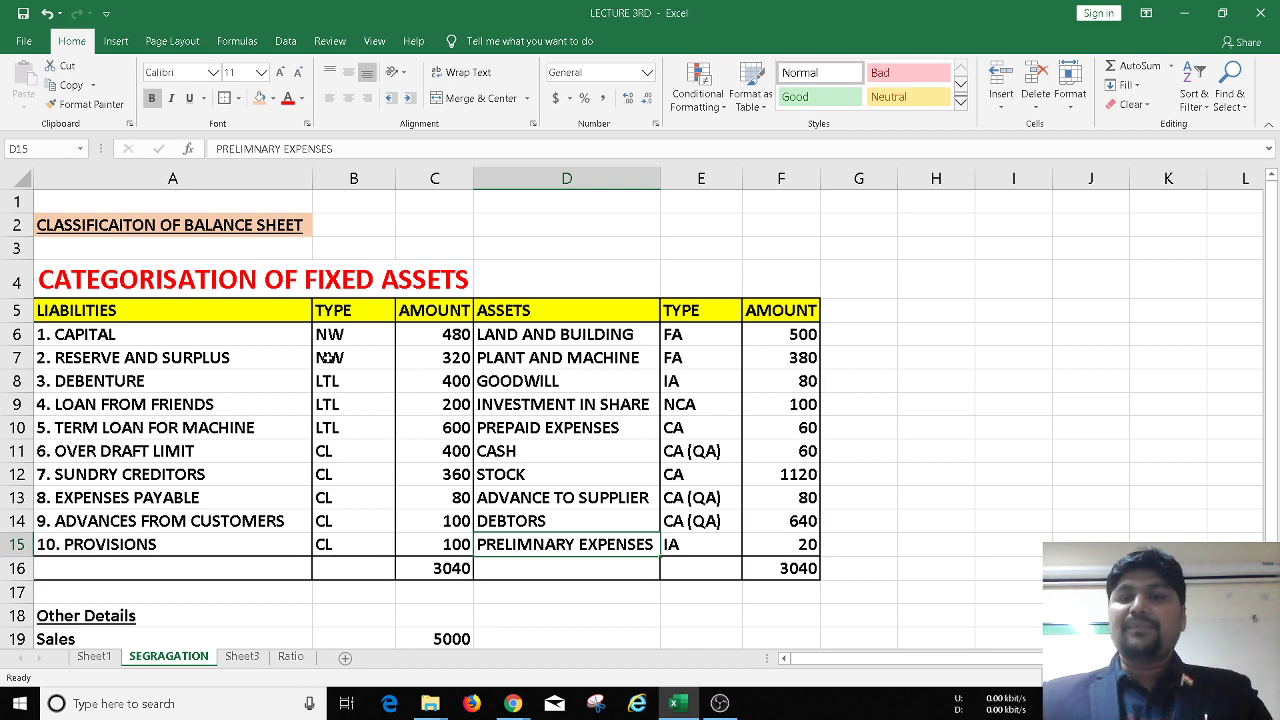
key("Right")
Step: Review the Other Details figures below the balance sheet, from sales to principal of term loan
key("Down")
key("Down")
key("Down")
key("Down")
key("Down")
key("Down")
key("Down")
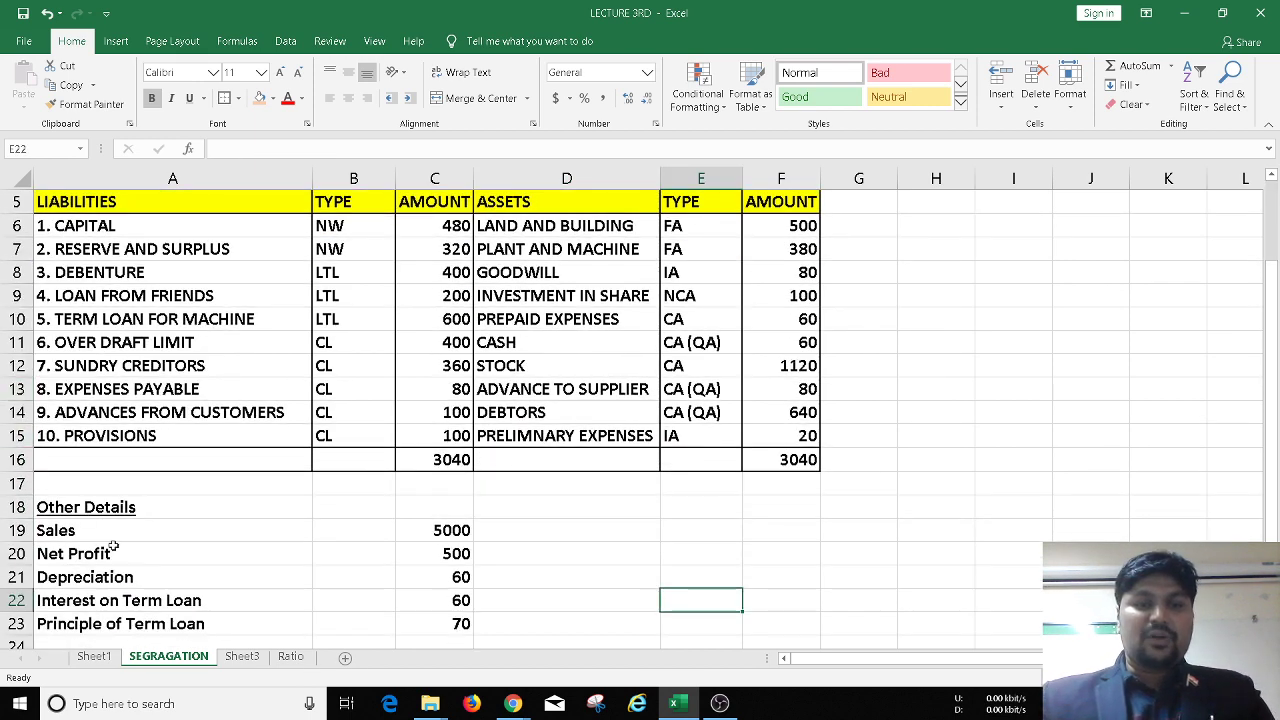
Step: Open Sheet3 and examine the NW and LTL groups in the classified liability summary
left_click(248, 660)
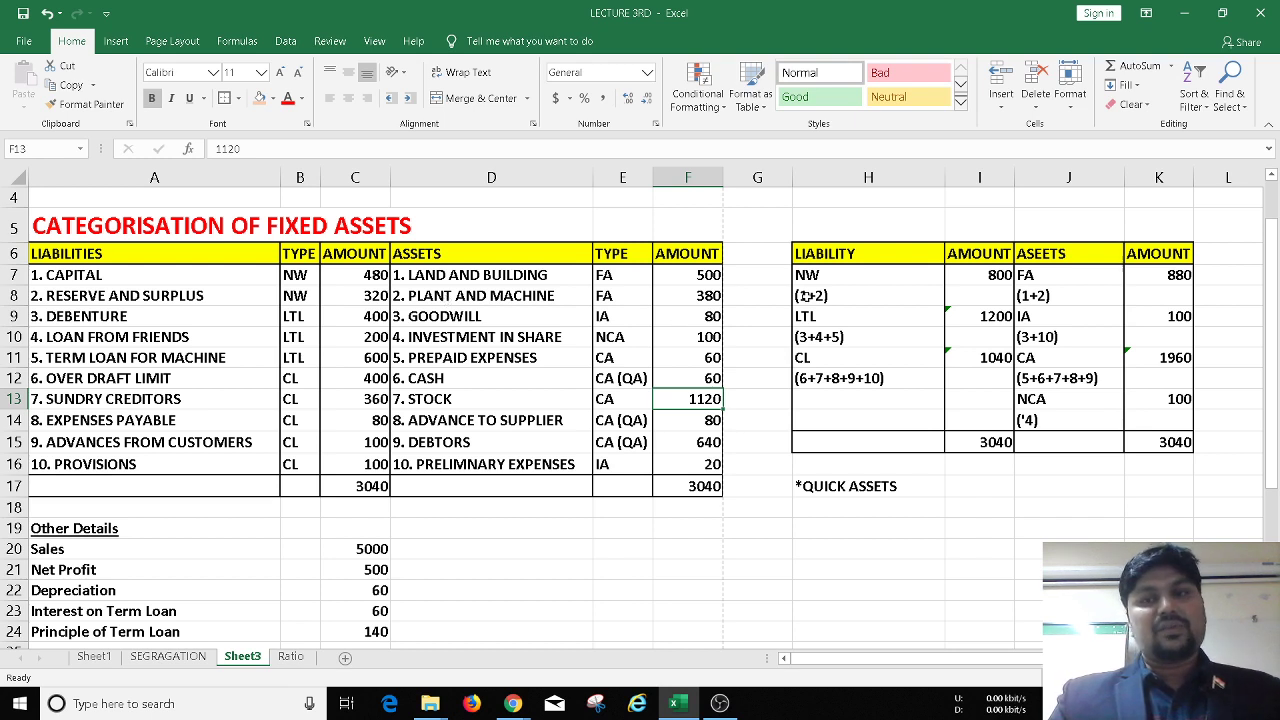
left_click(871, 284)
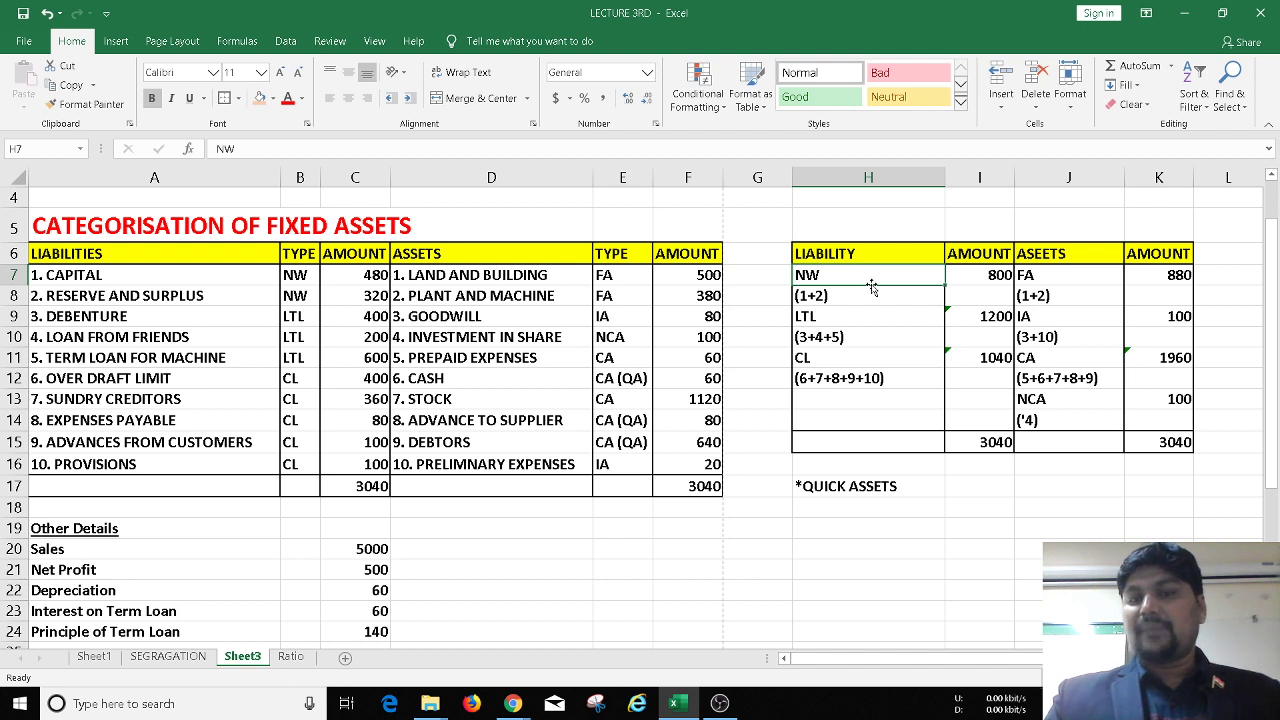
key("Right")
key("Down")
key("Down")
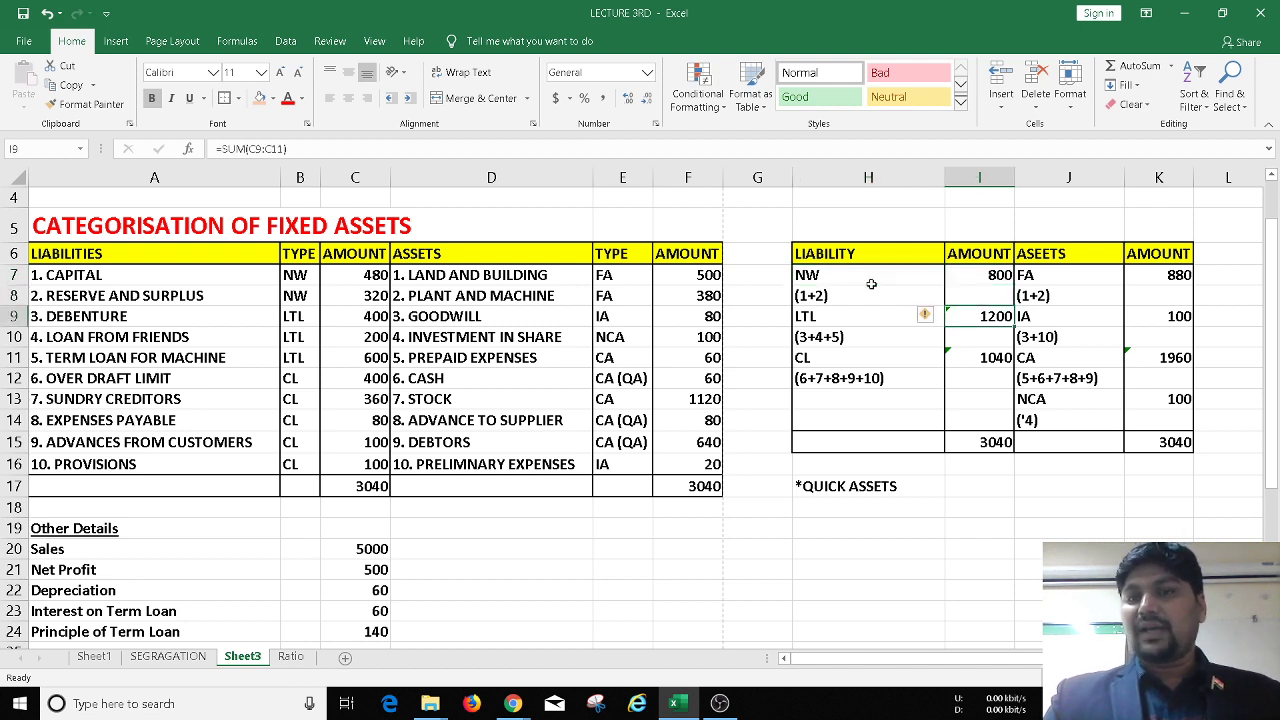
key("Left")
key("Down")
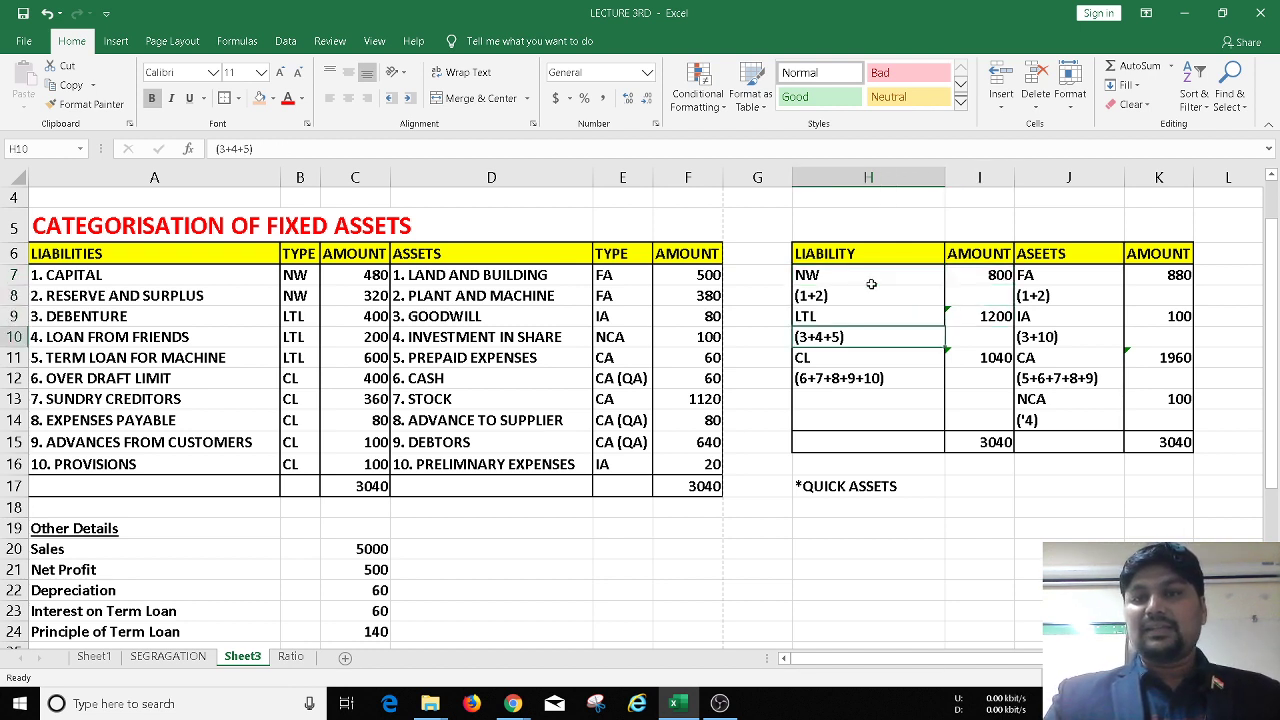
Step: Trace the summary's LTL group (3+4+5) back to the matching entries in the liabilities list
key("Left")
key("Left")
key("Left")
key("Left")
key("Left")
key("Left")
key("Left")
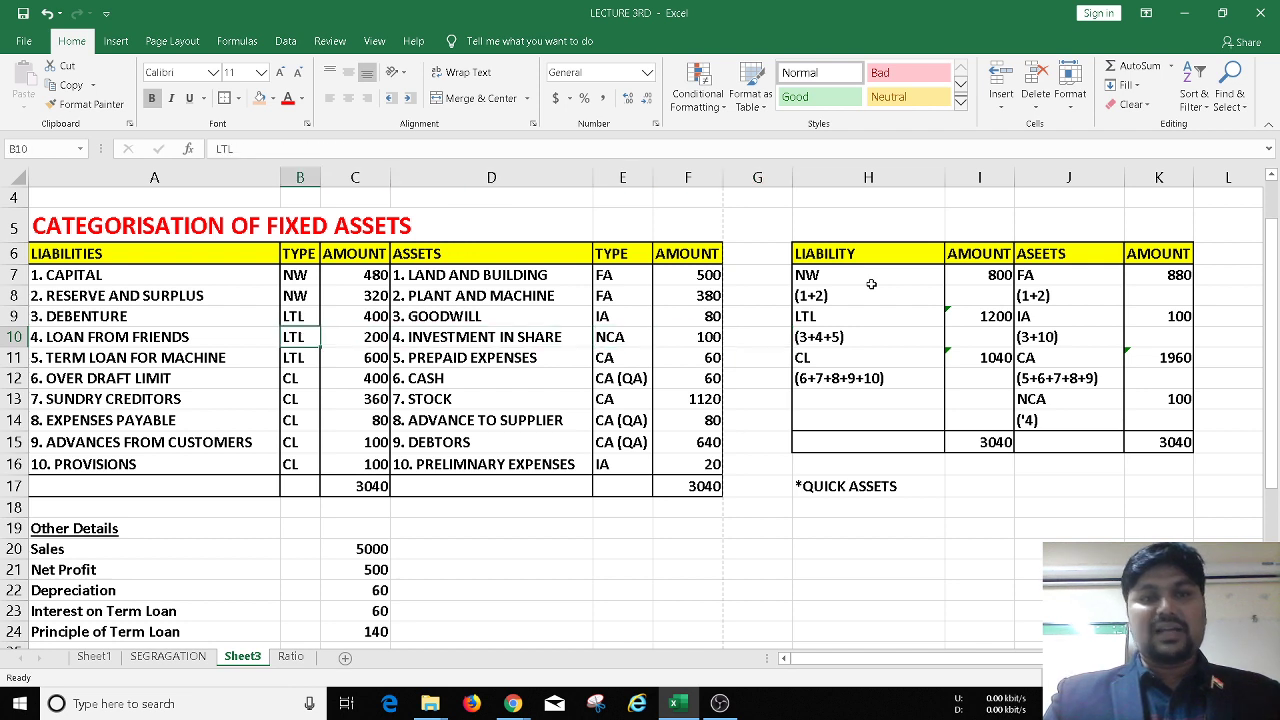
key("Right")
key("Right")
key("Right")
key("Right")
key("Right")
key("Right")
key("Right")
key("Right")
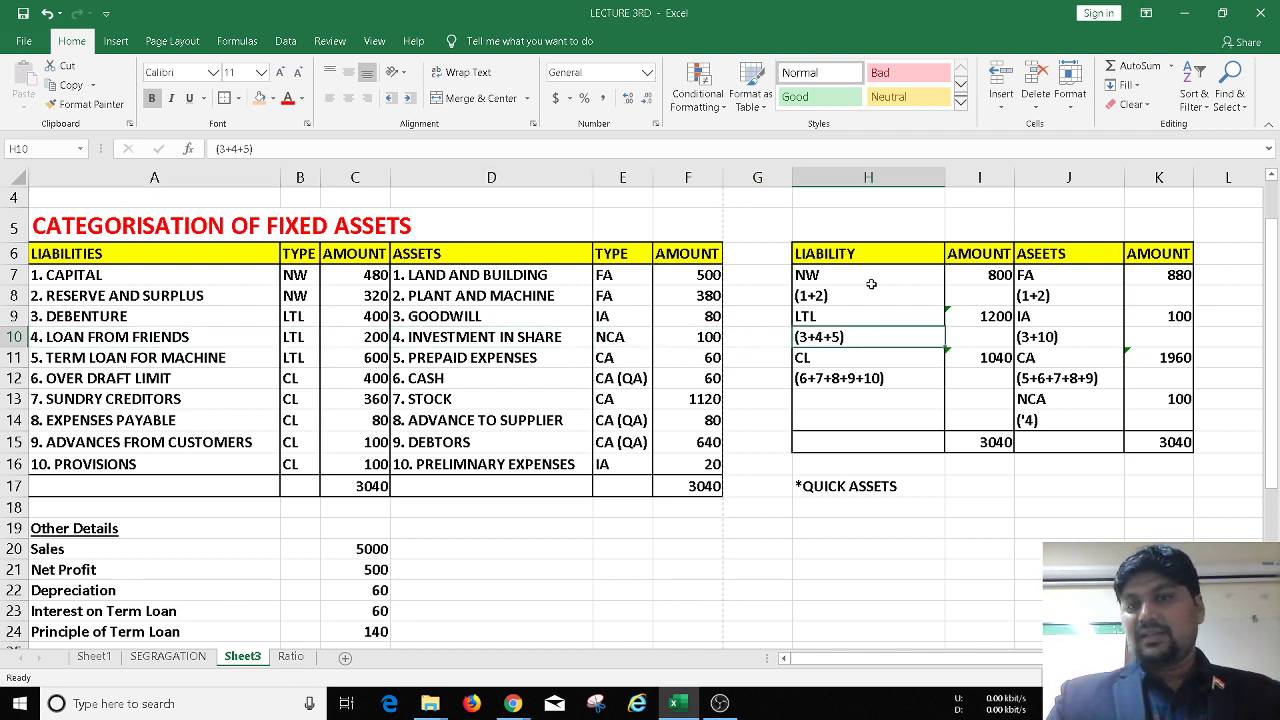
Step: Trace the summary's CL group (6+7+8+9+10) back to the matching entries in the liabilities list
key("Down")
key("Left")
key("Down")
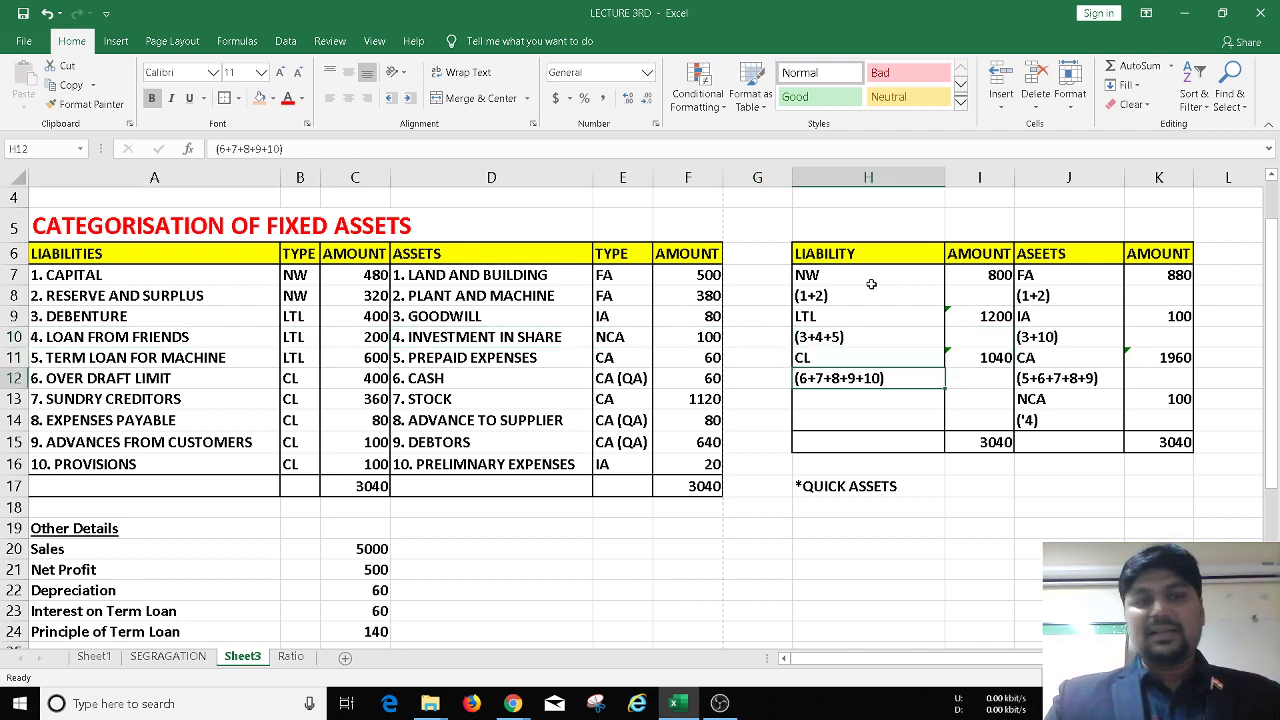
key("Left")
key("Left")
key("Left")
key("Left")
key("Left")
key("Left")
key("Left")
key("Down")
key("Down")
key("Down")
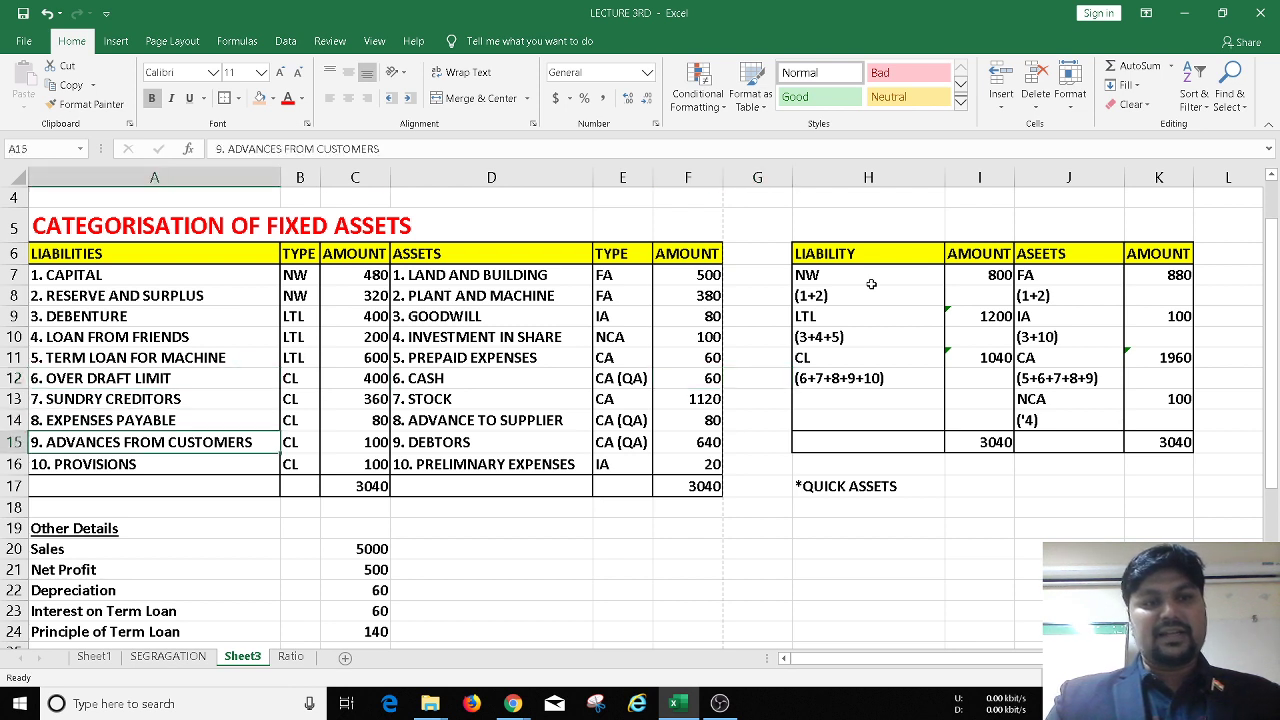
key("Down")
key("Down")
key("Down")
key("Down")
Step: Check the amounts of the current liabilities from provisions back up to sundry creditors
key("Right")
key("Right")
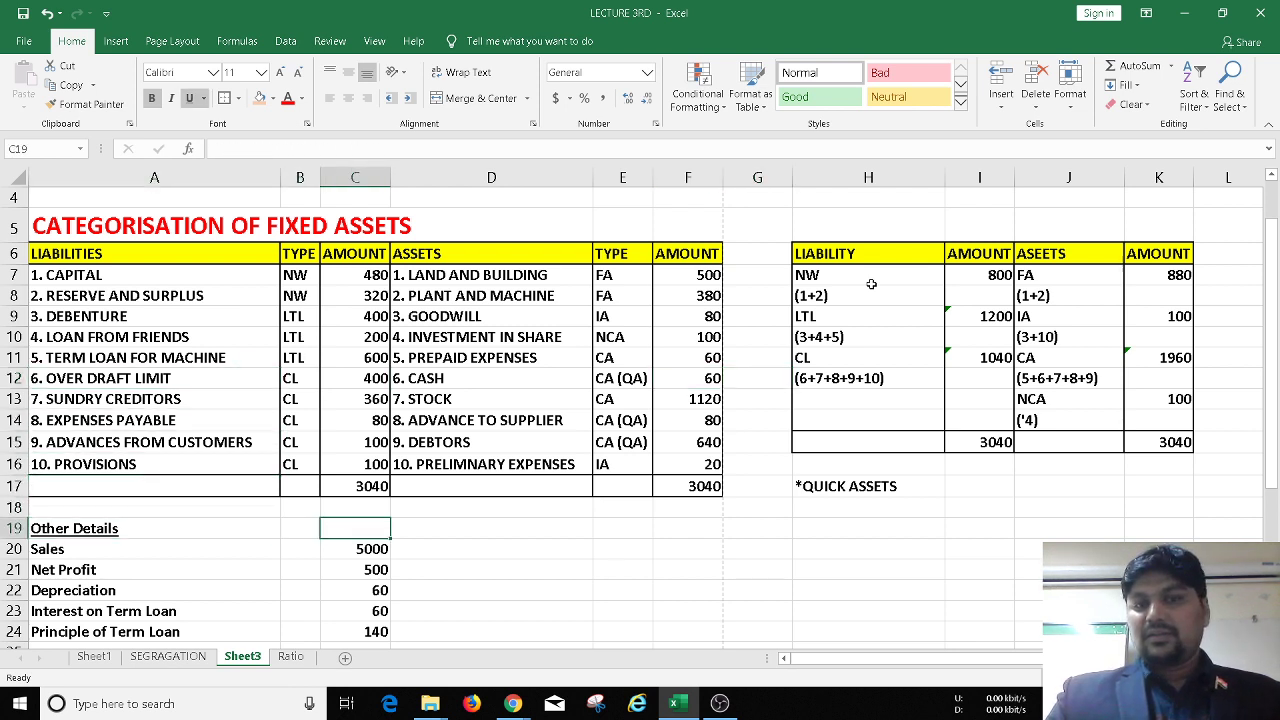
key("Up")
key("Up")
key("Up")
key("Up")
key("Up")
key("Up")
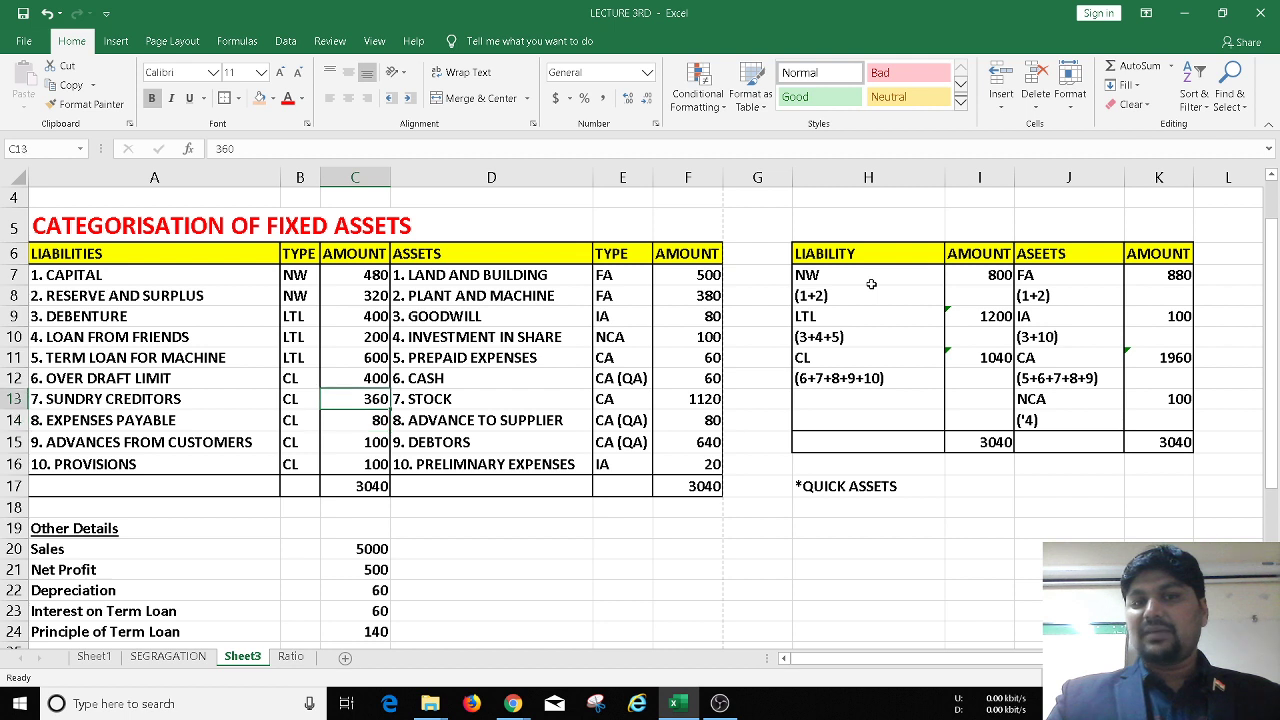
Step: Examine the asset groups in the classified summary, from IA through CA (5+6+7+8+9) to NCA
key("Right")
key("Right")
key("Up")
key("Up")
key("Left")
key("Right")
key("Right")
key("Right")
key("Right")
key("Right")
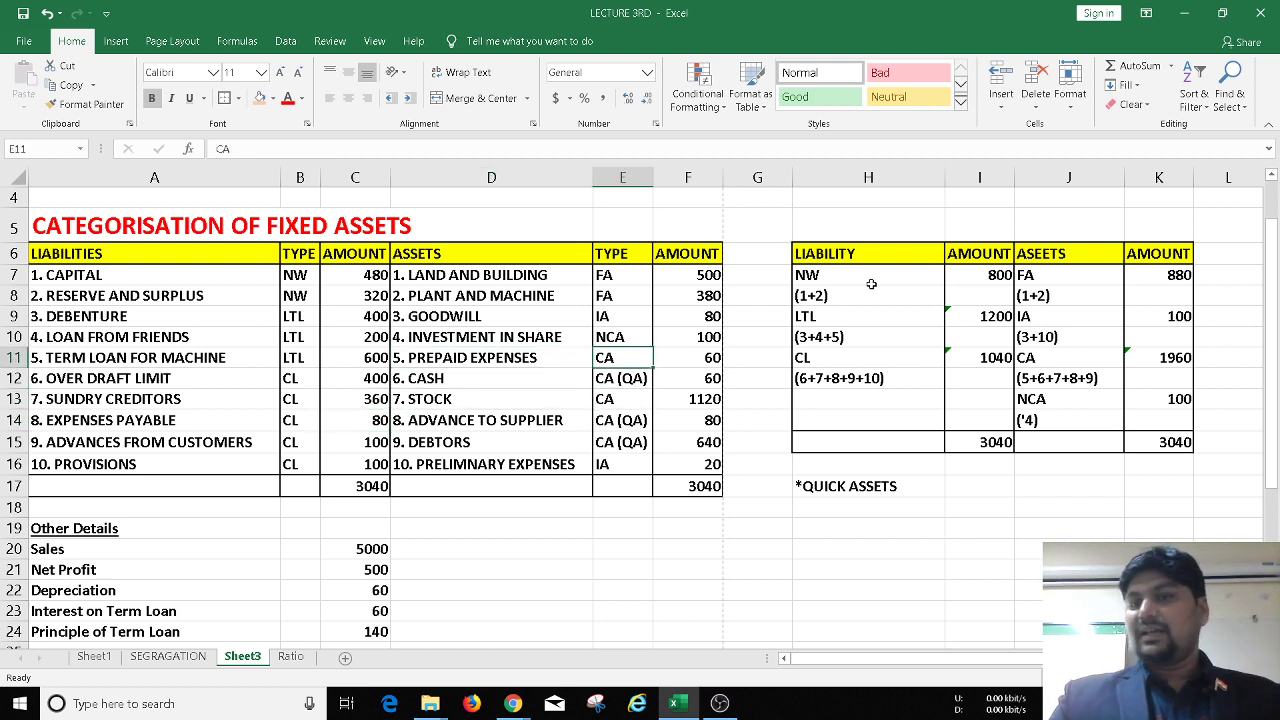
key("Right")
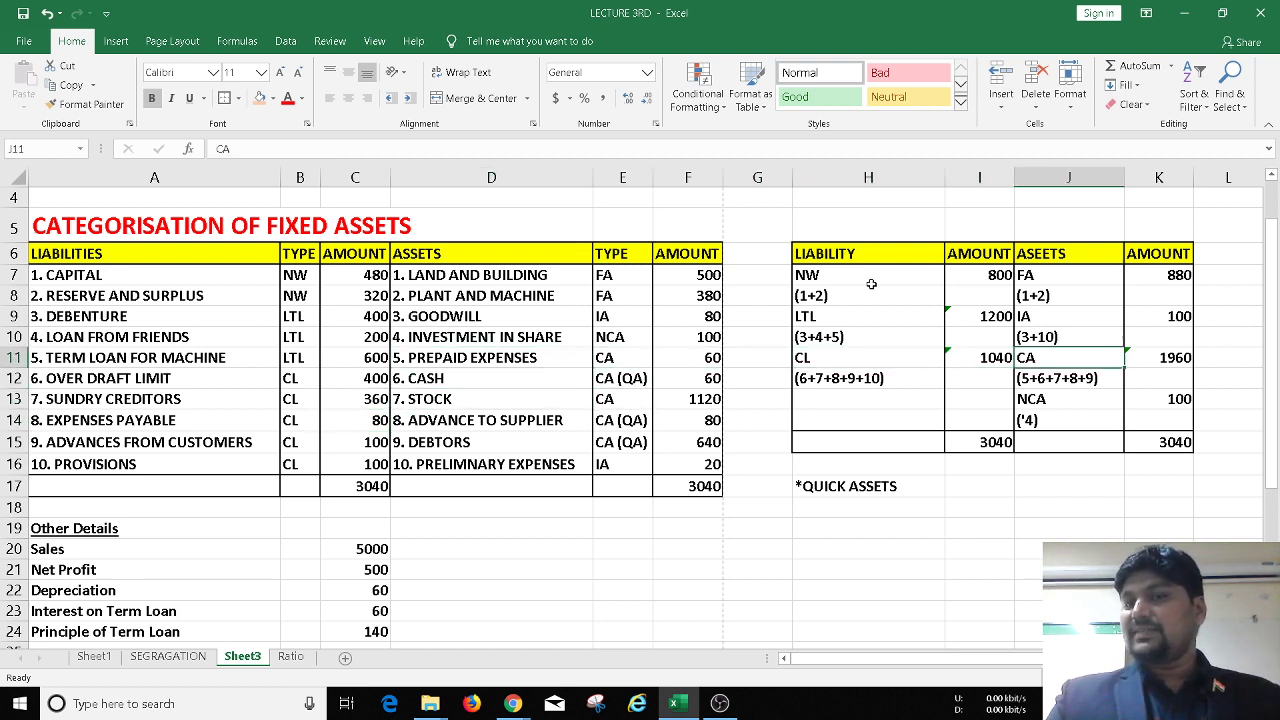
key("Up")
key("Up")
key("Down")
key("Down")
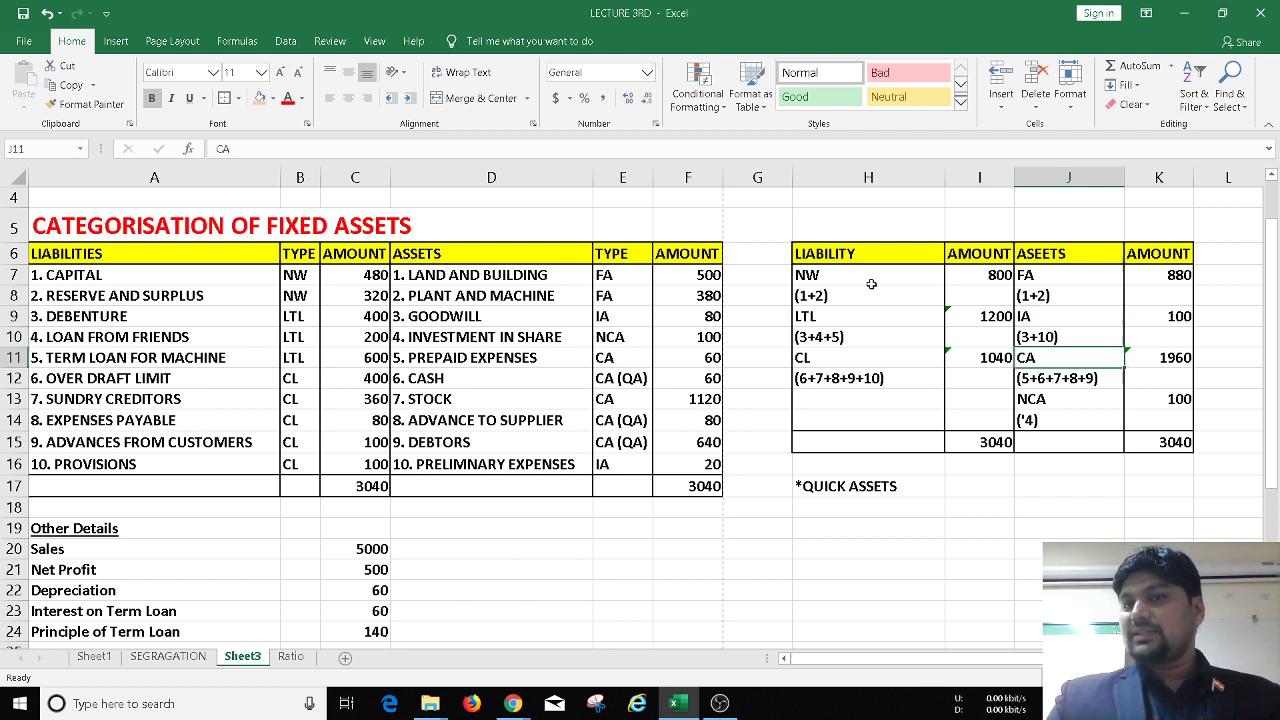
key("Down")
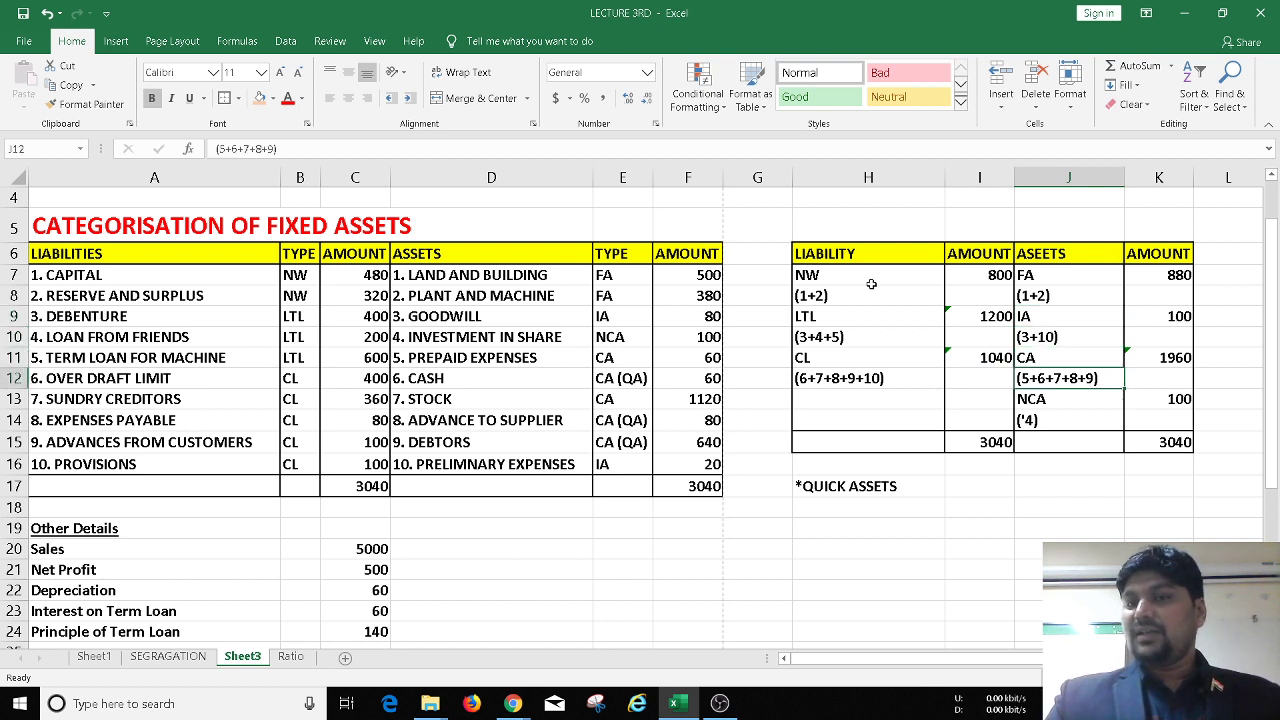
key("Down")
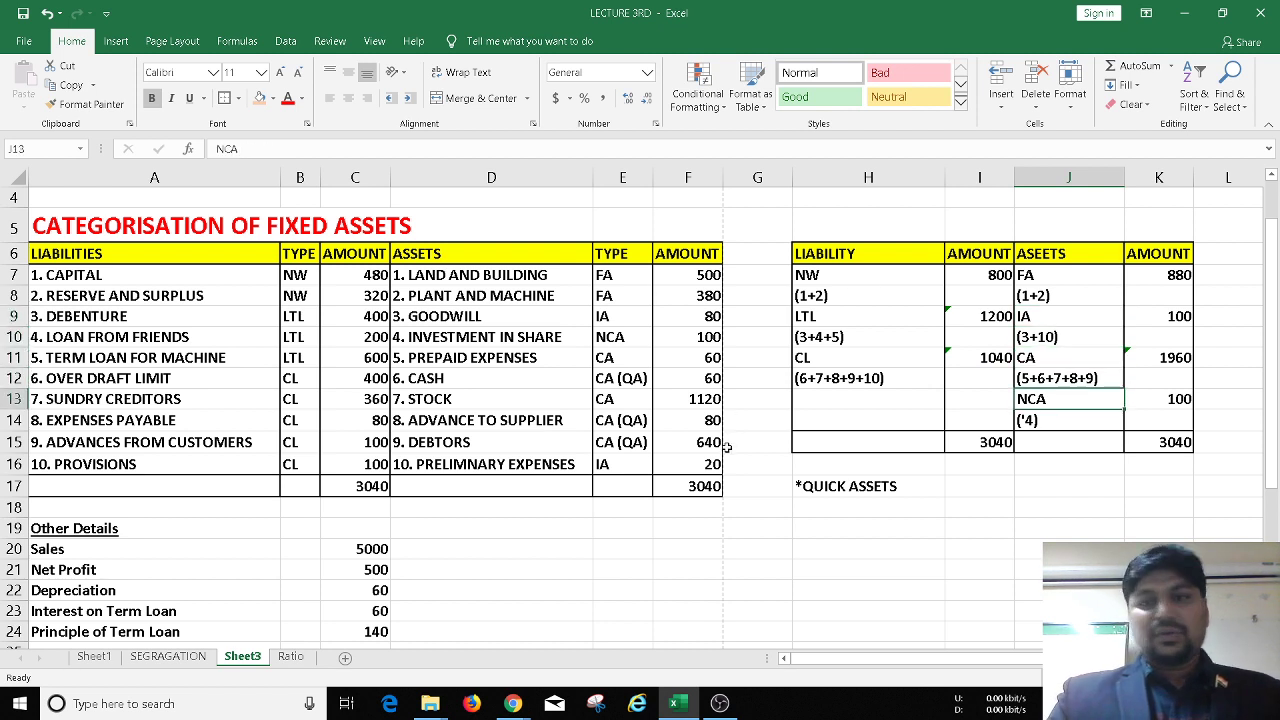
Step: Open the Ratio sheet and go to the Liquidity Ratio heading in cell A1
left_click(292, 657)
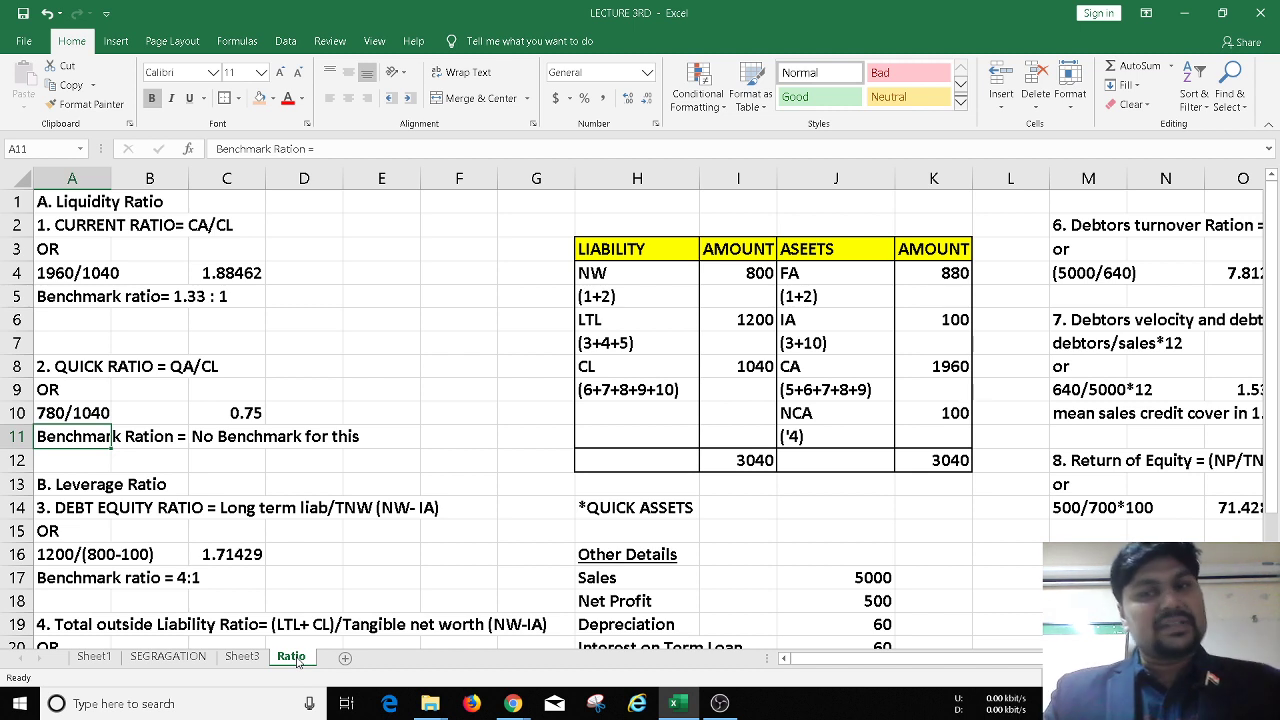
key("Up")
key("Up")
key("Up")
key("Up")
key("Up")
key("Up")
key("Up")
key("Up")
key("Up")
key("Up")
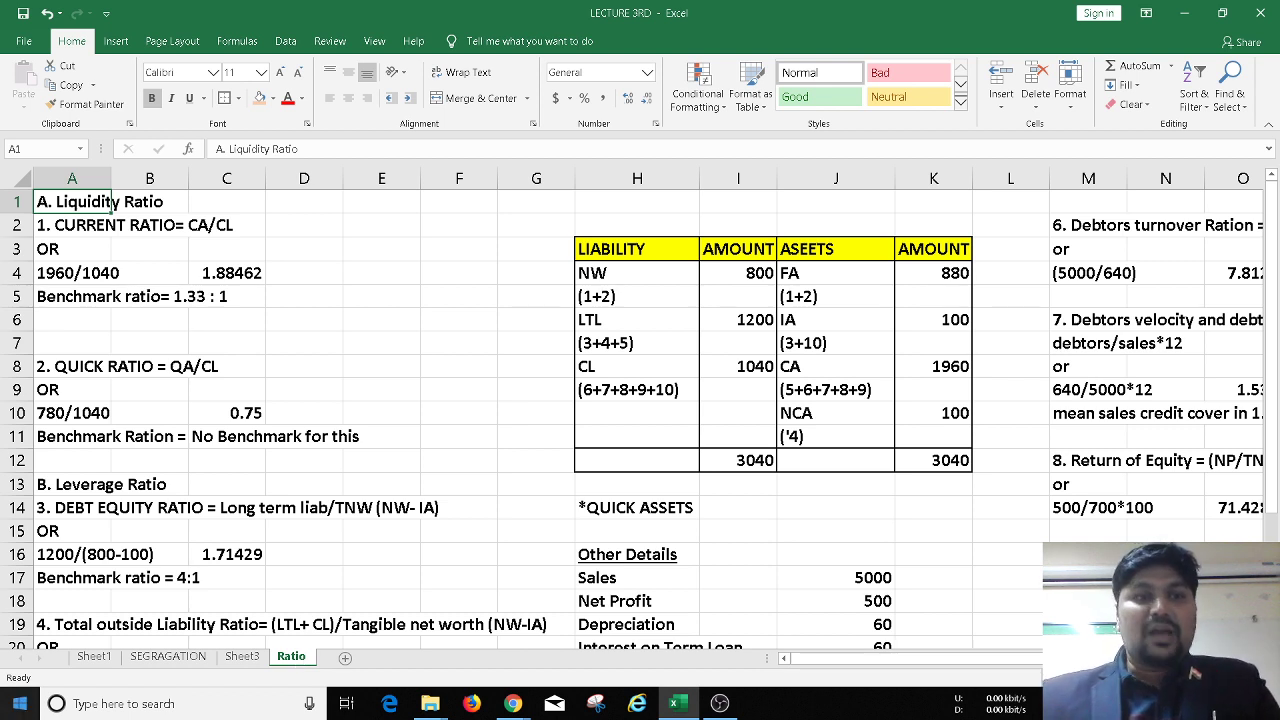
Step: Match the current ratio's 1960/1040 calculation to the CA and CL amounts in the summary table
left_click(64, 274)
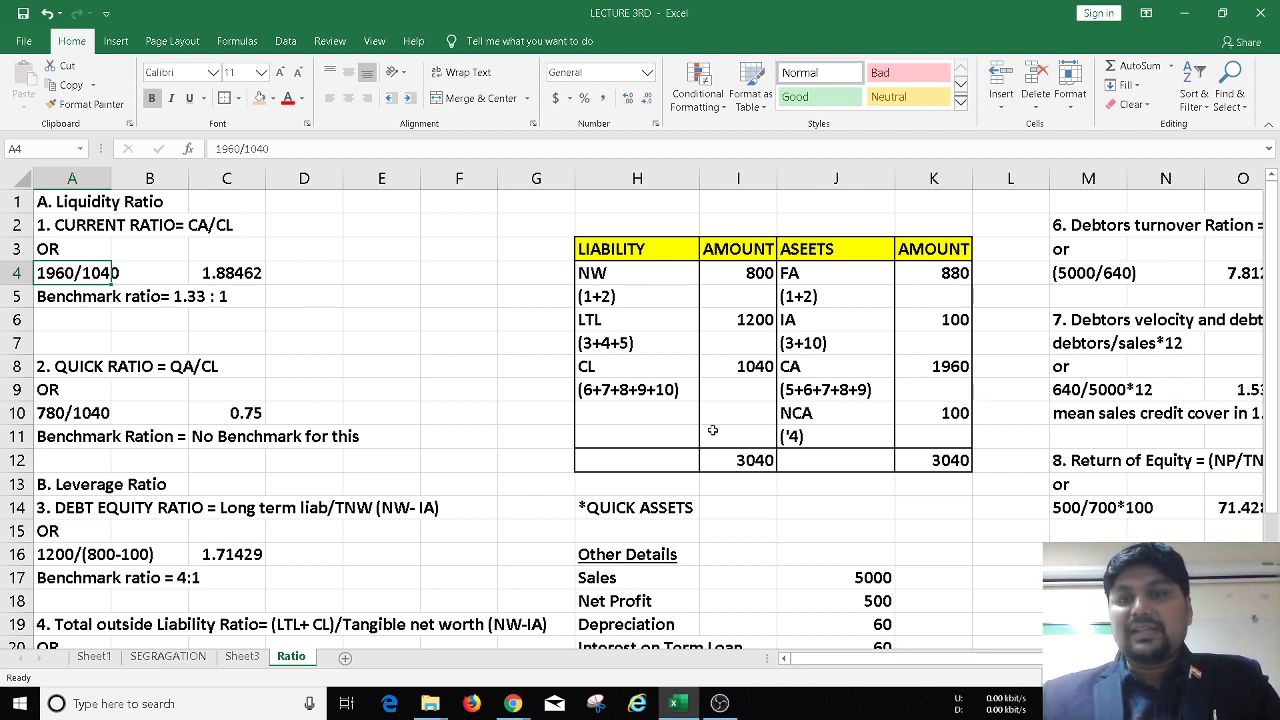
left_click(933, 368)
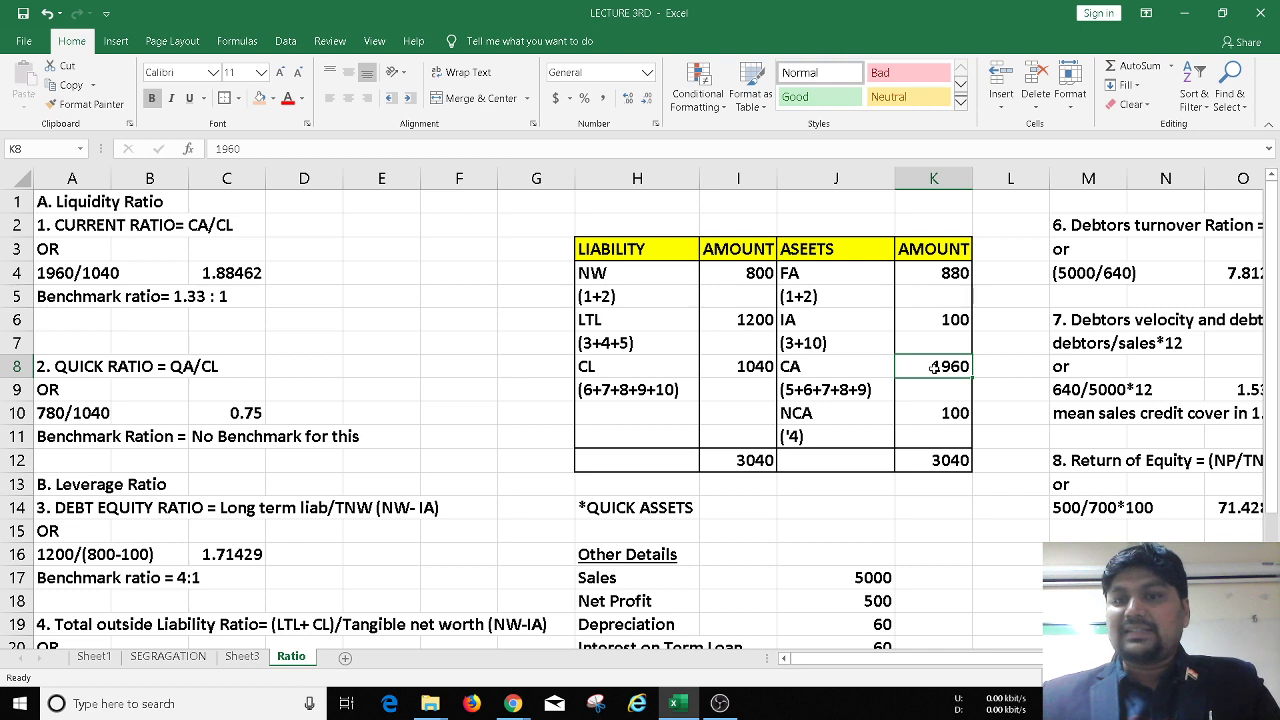
left_click(741, 367)
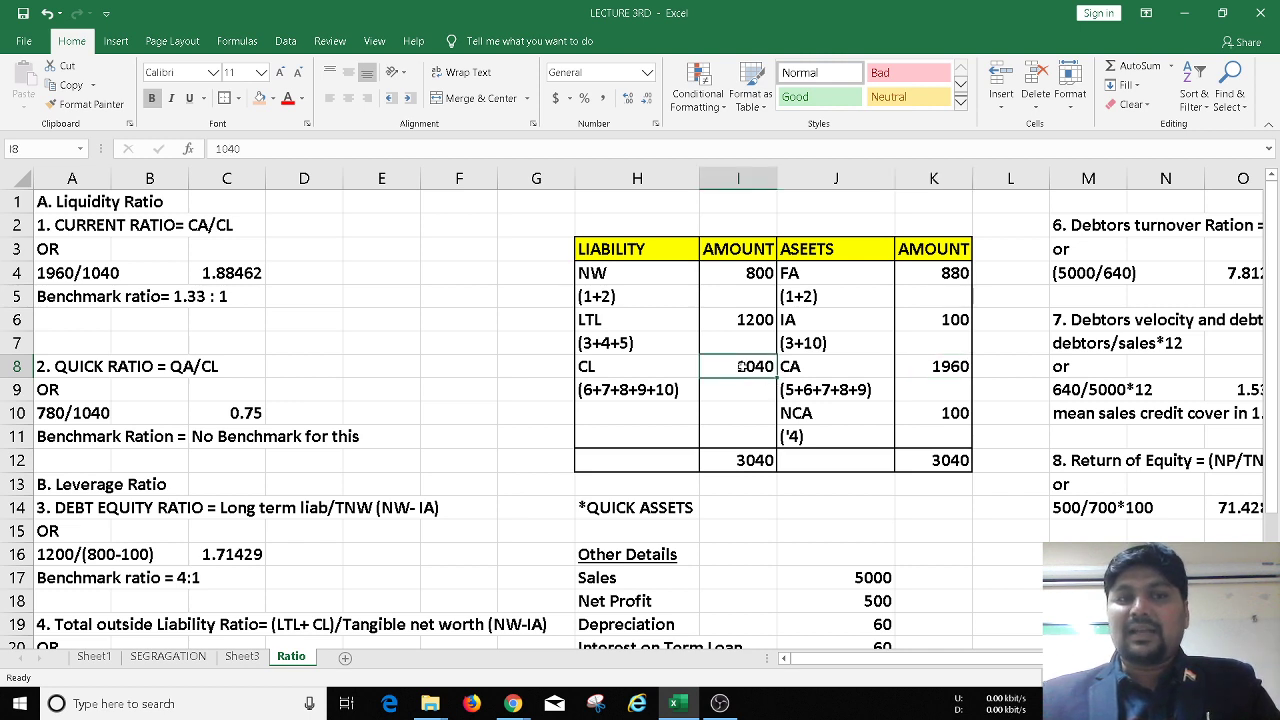
Step: Compare the calculated current ratio in C4 with its benchmark ratio of 1.33 : 1
left_click(217, 274)
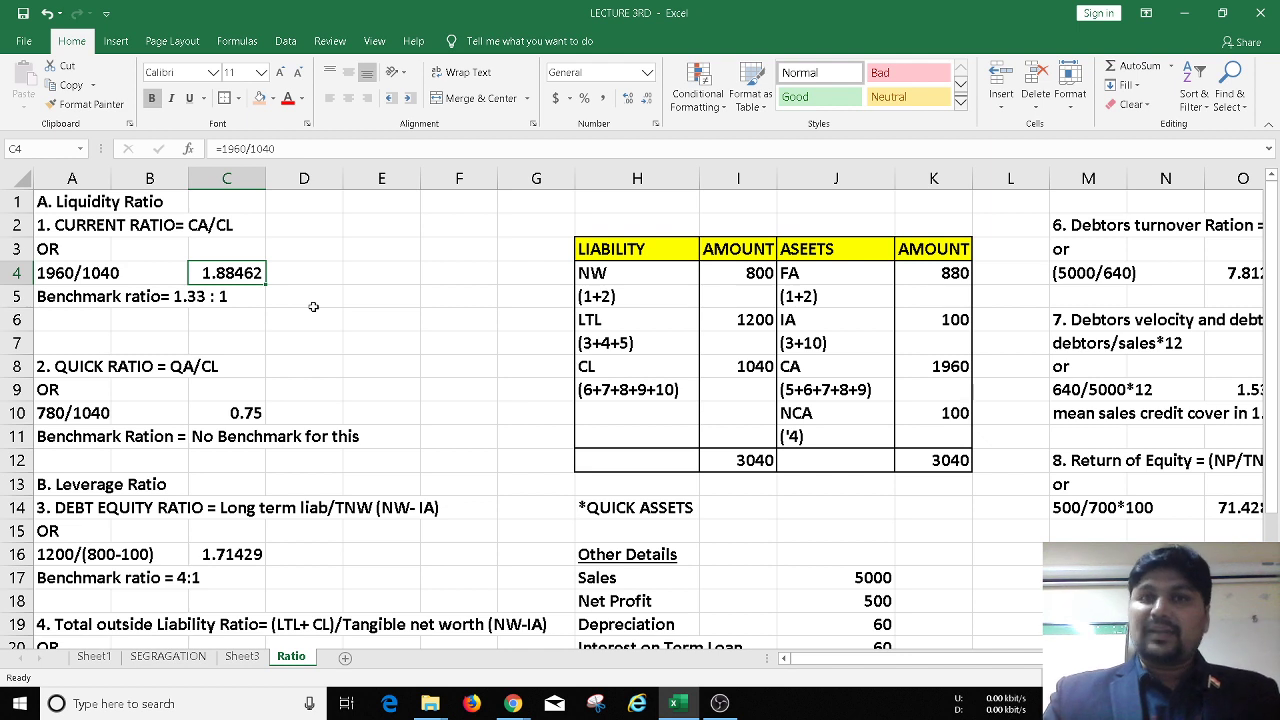
key("Down")
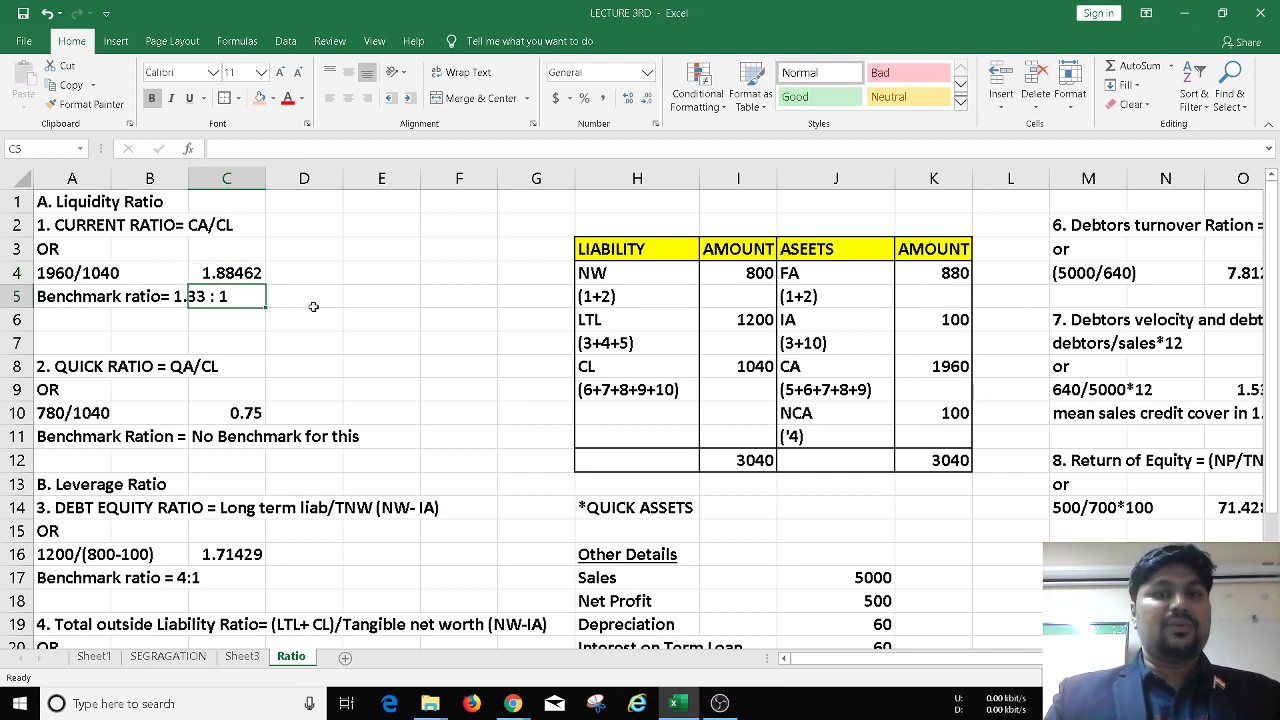
key("Up")
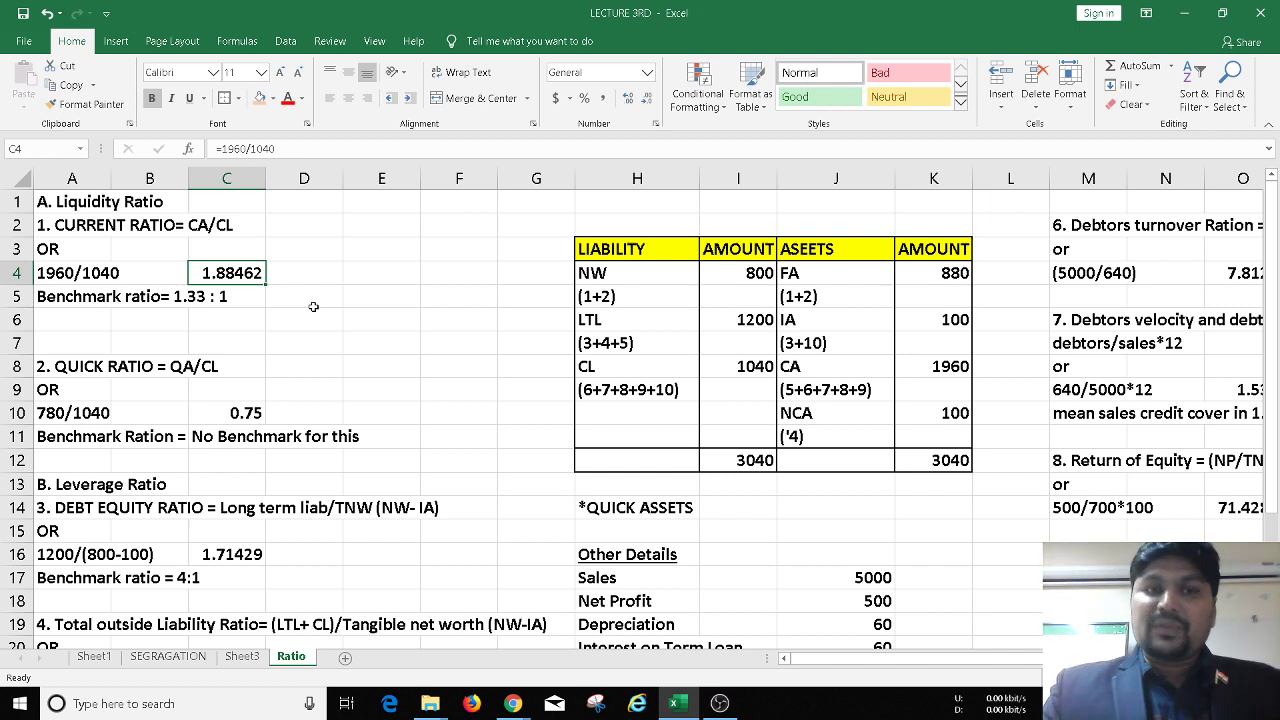
key("Down")
key("Left")
key("Left")
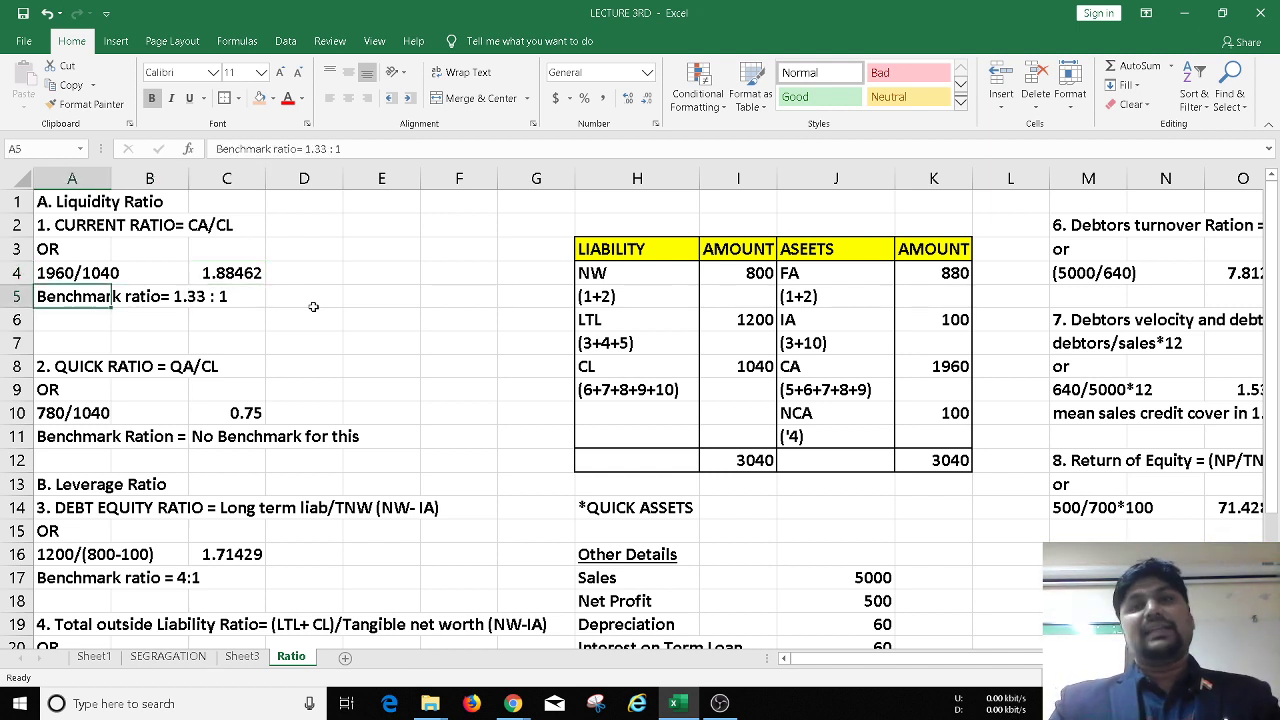
key("Right")
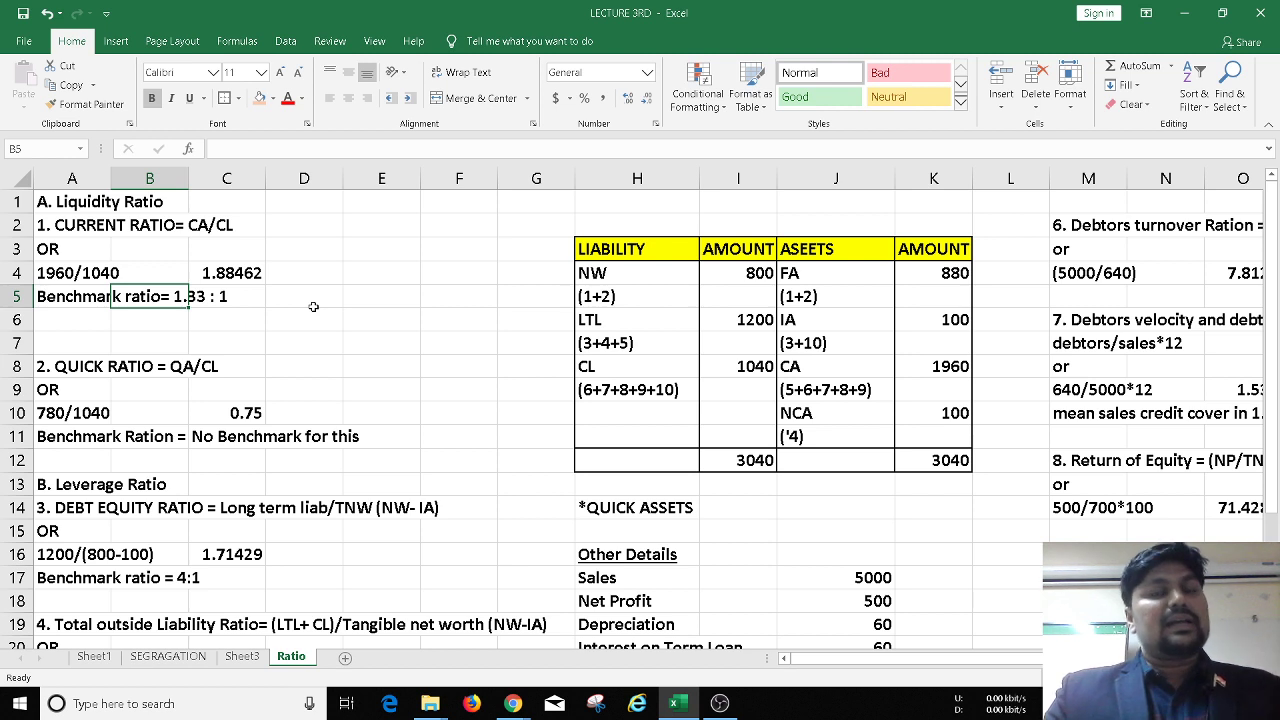
Step: Go to the Quick Ratio formula (QA/CL) in cell A8
key("Down")
key("Down")
key("Down")
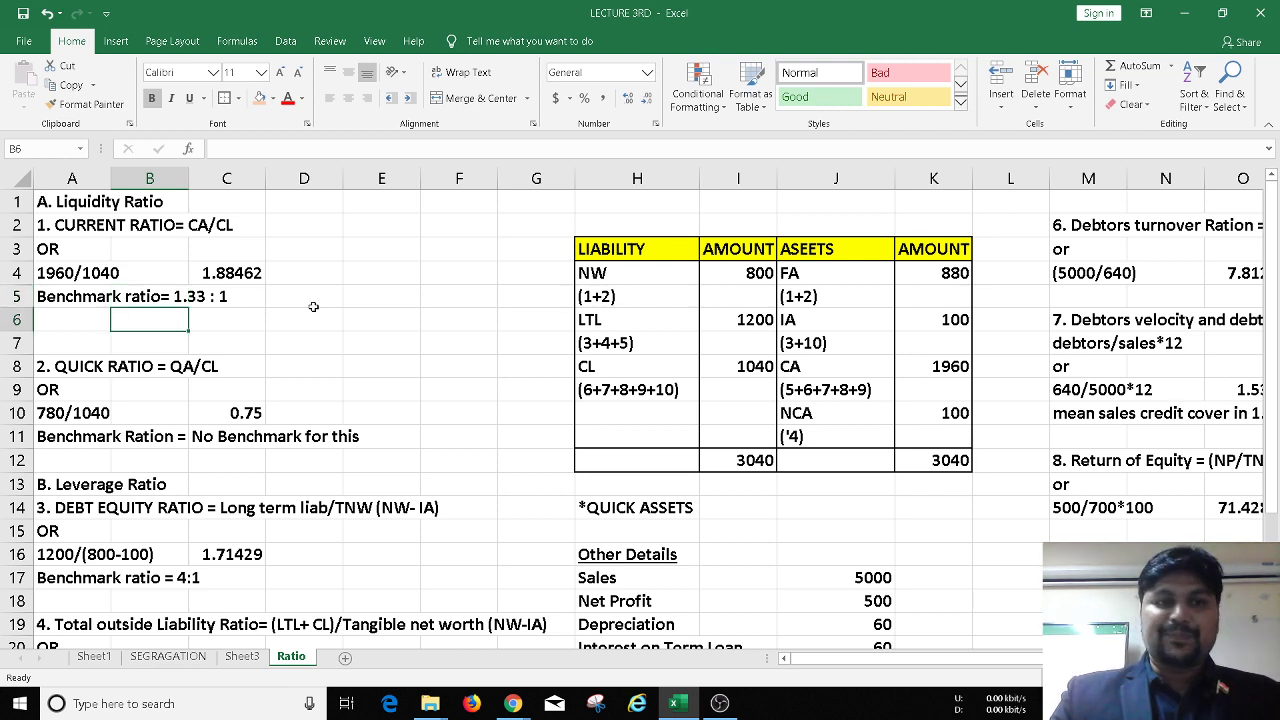
key("Left")
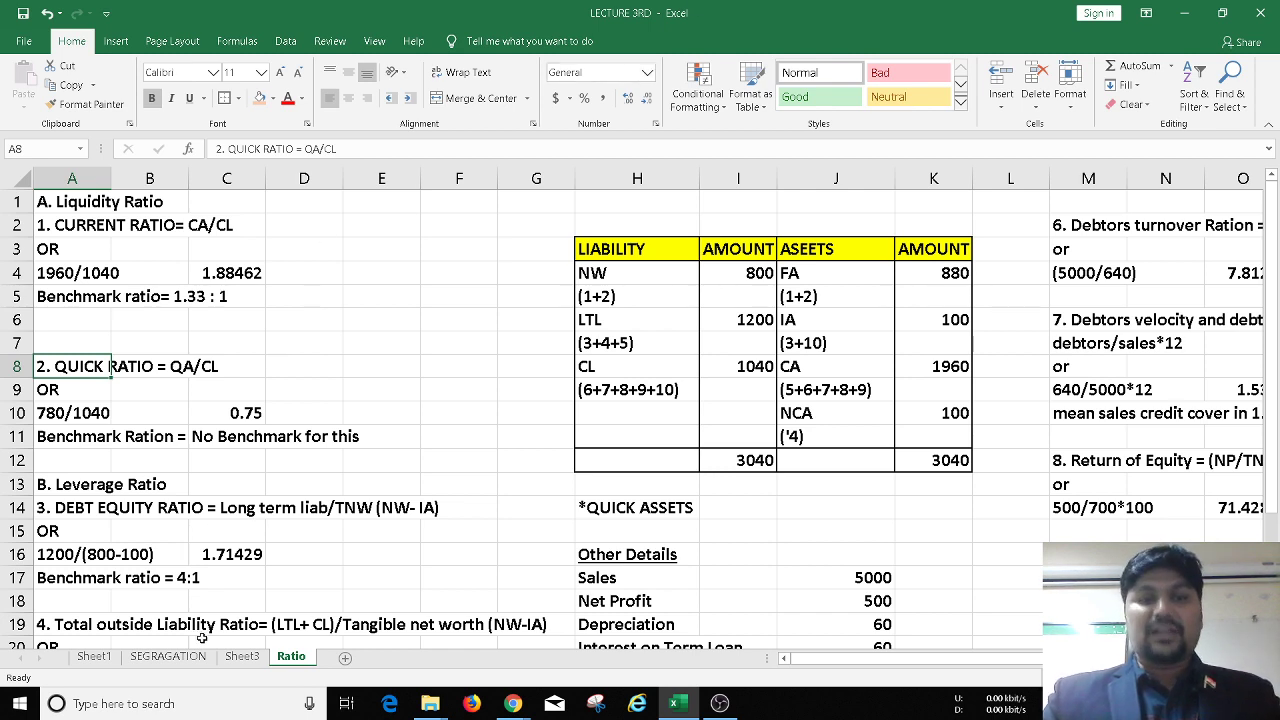
Step: Return to Sheet3 and identify the quick assets in the assets list: cash, advance to supplier and debtors
left_click(239, 657)
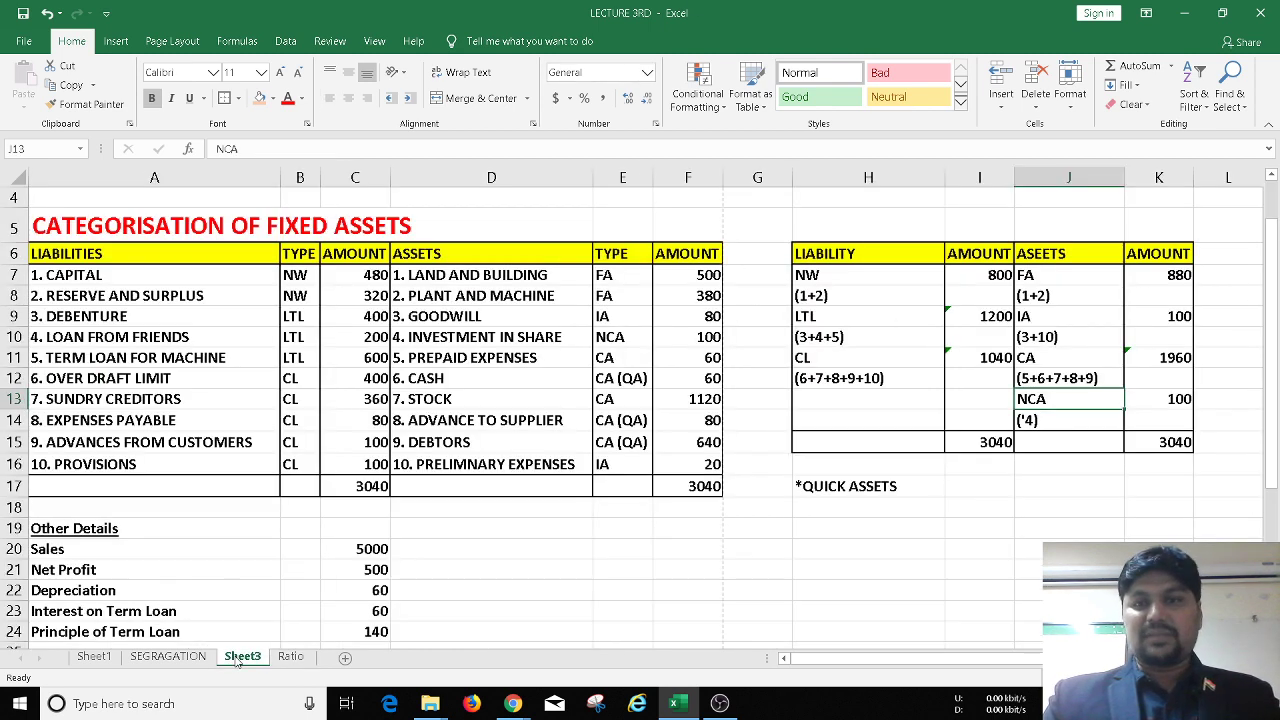
left_click(533, 378)
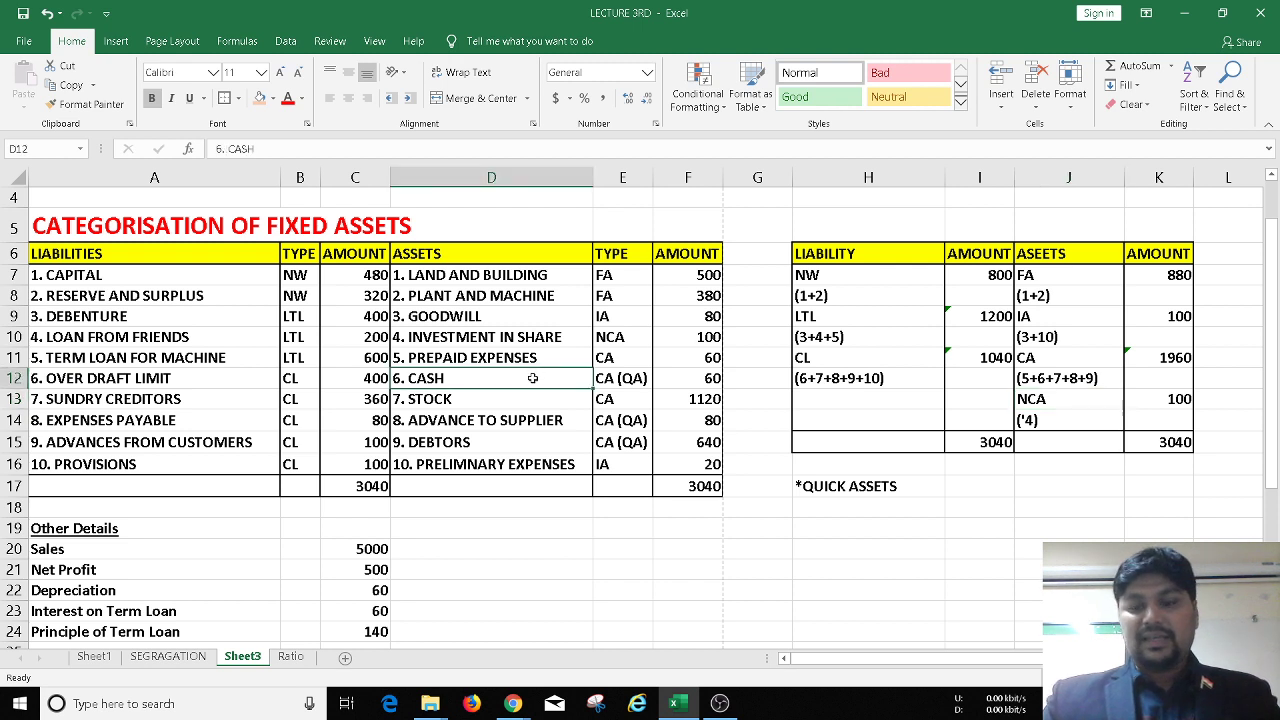
key("Right")
key("Left")
key("Left")
key("Down")
key("Down")
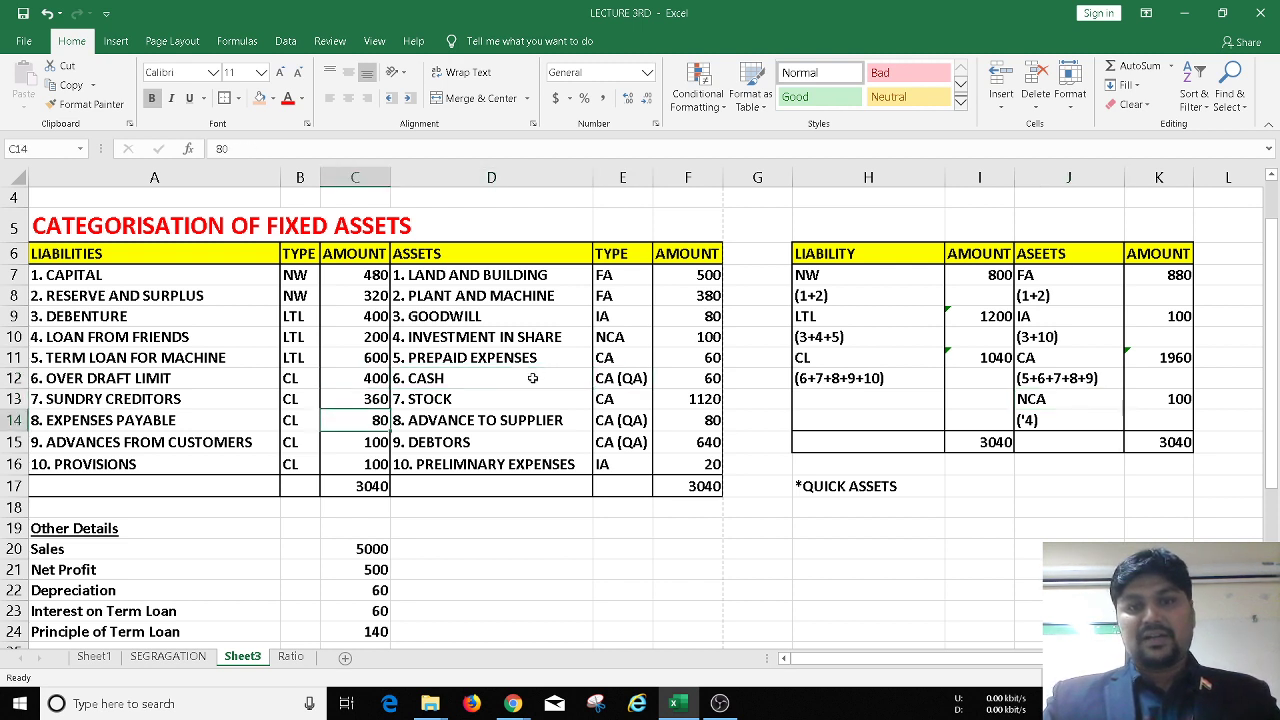
key("Right")
key("Down")
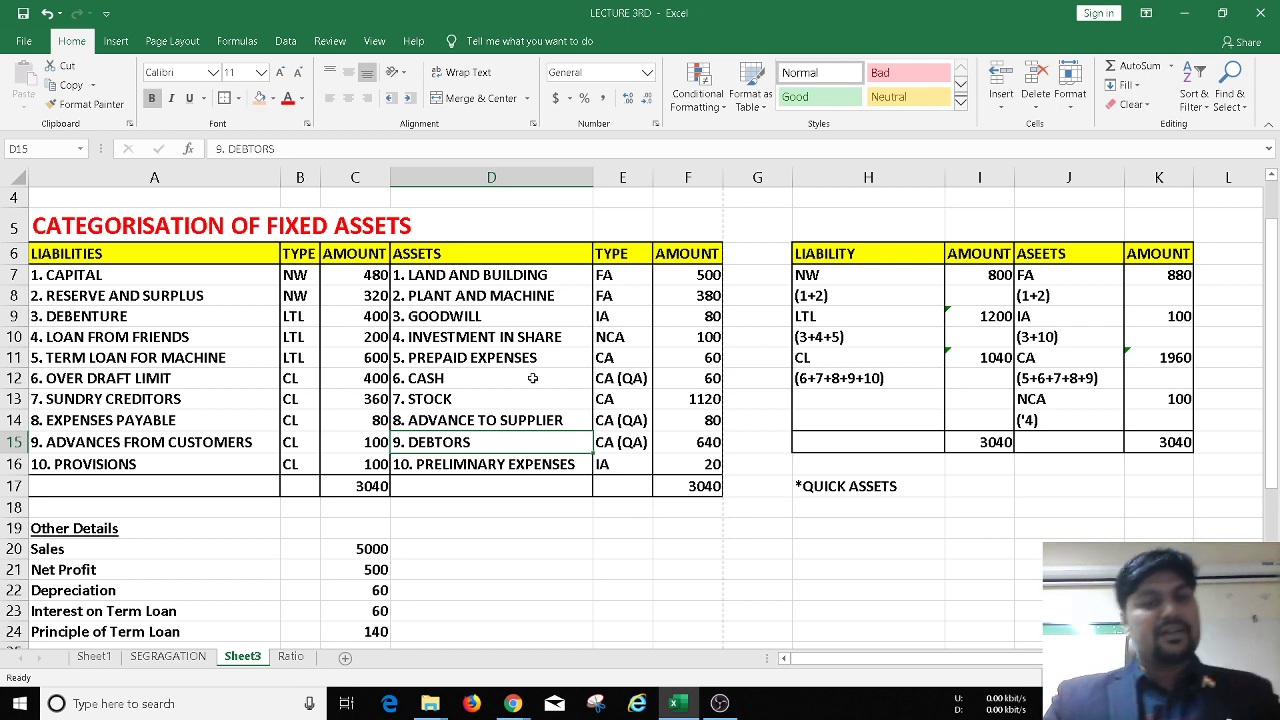
Step: Reopen the Ratio sheet and review the quick ratio's QA/CL formula, its 780/1040 calculation and the result in C10
left_click(291, 657)
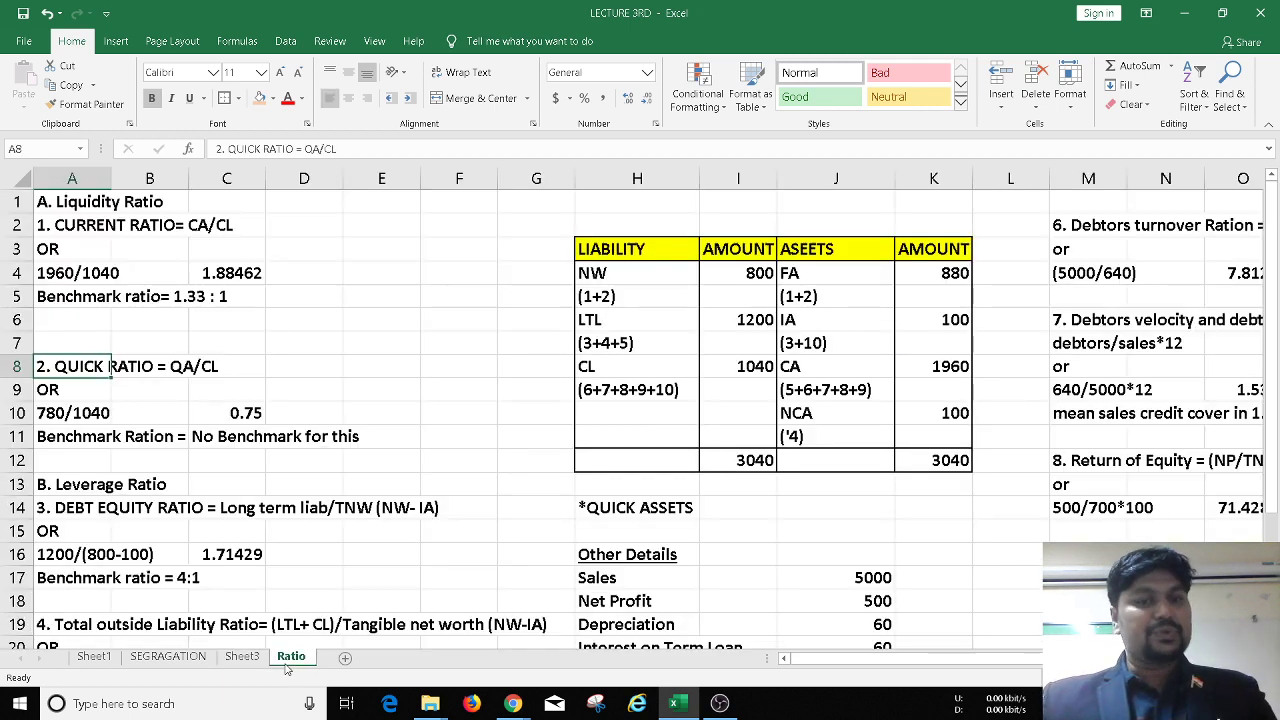
left_click(196, 367)
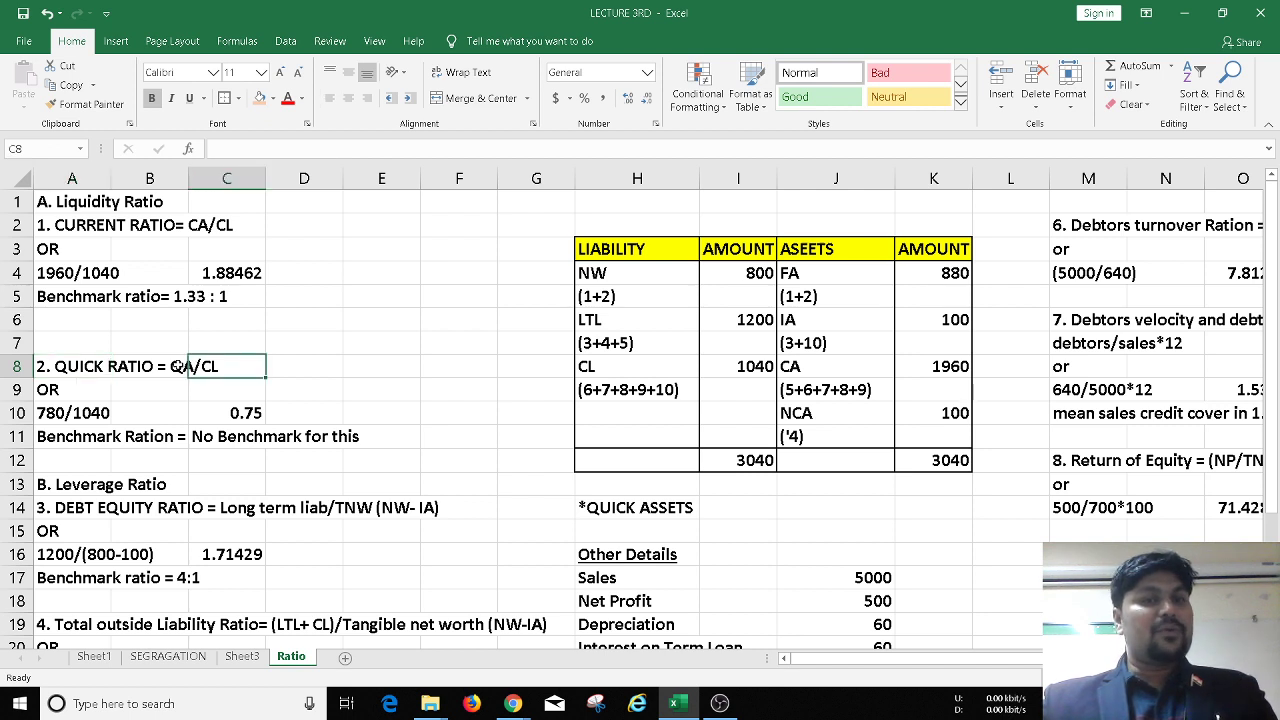
left_click(176, 367)
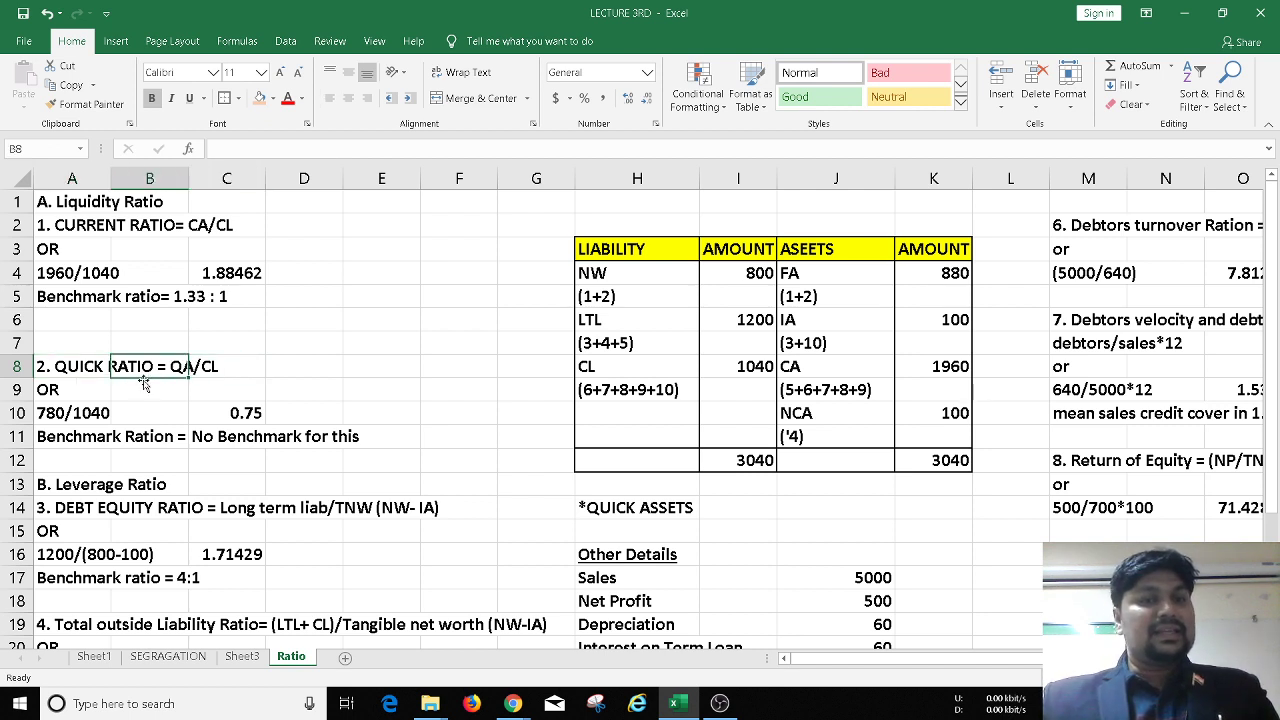
left_click(78, 366)
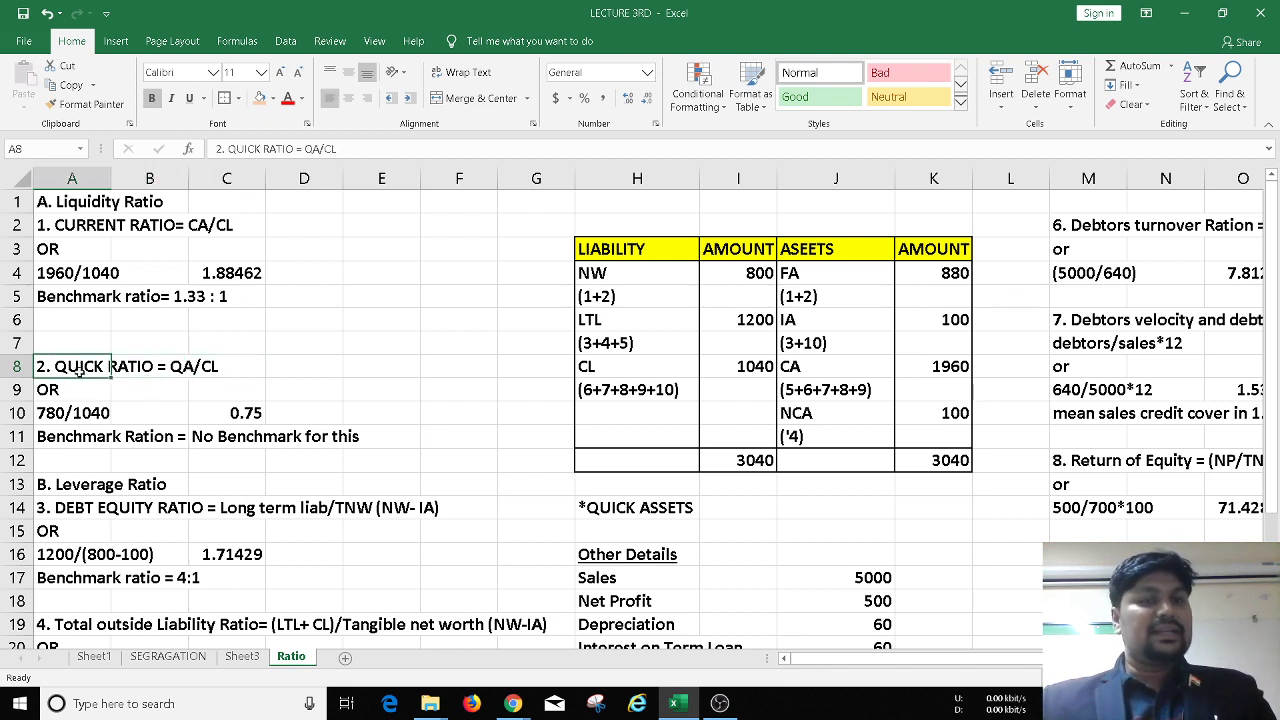
left_click(62, 412)
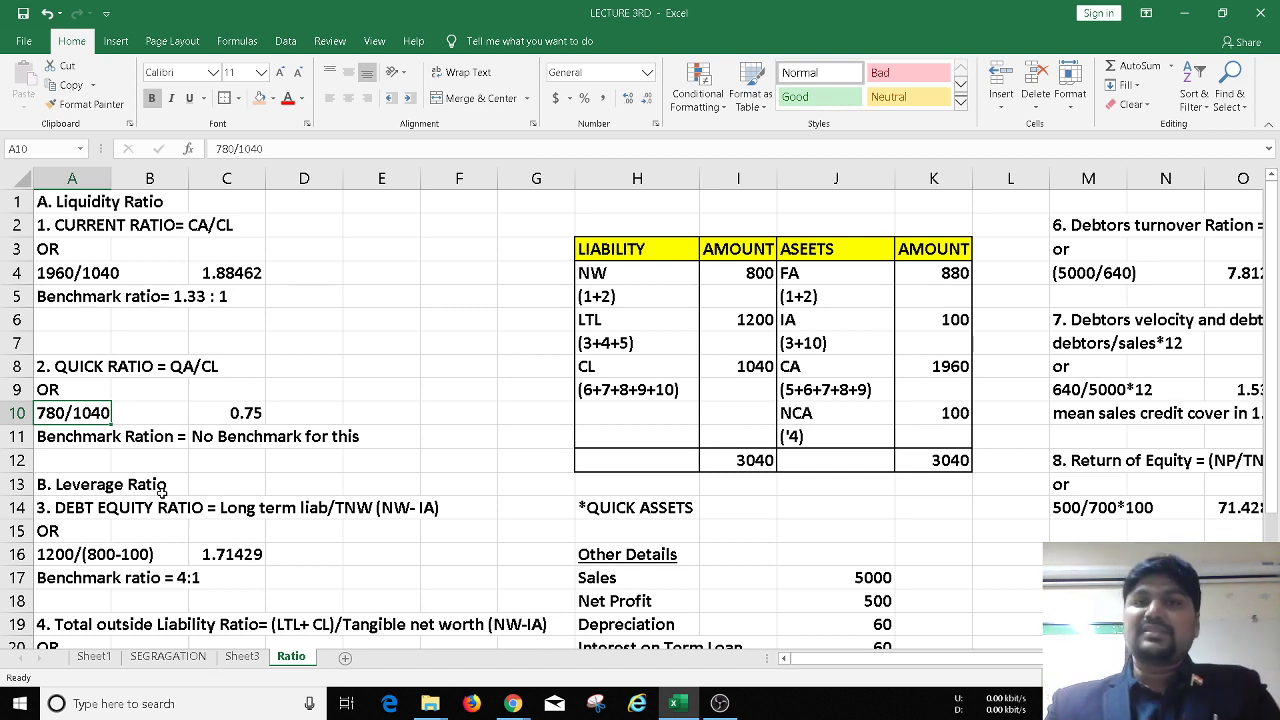
key("Right")
key("Right")
key("Right")
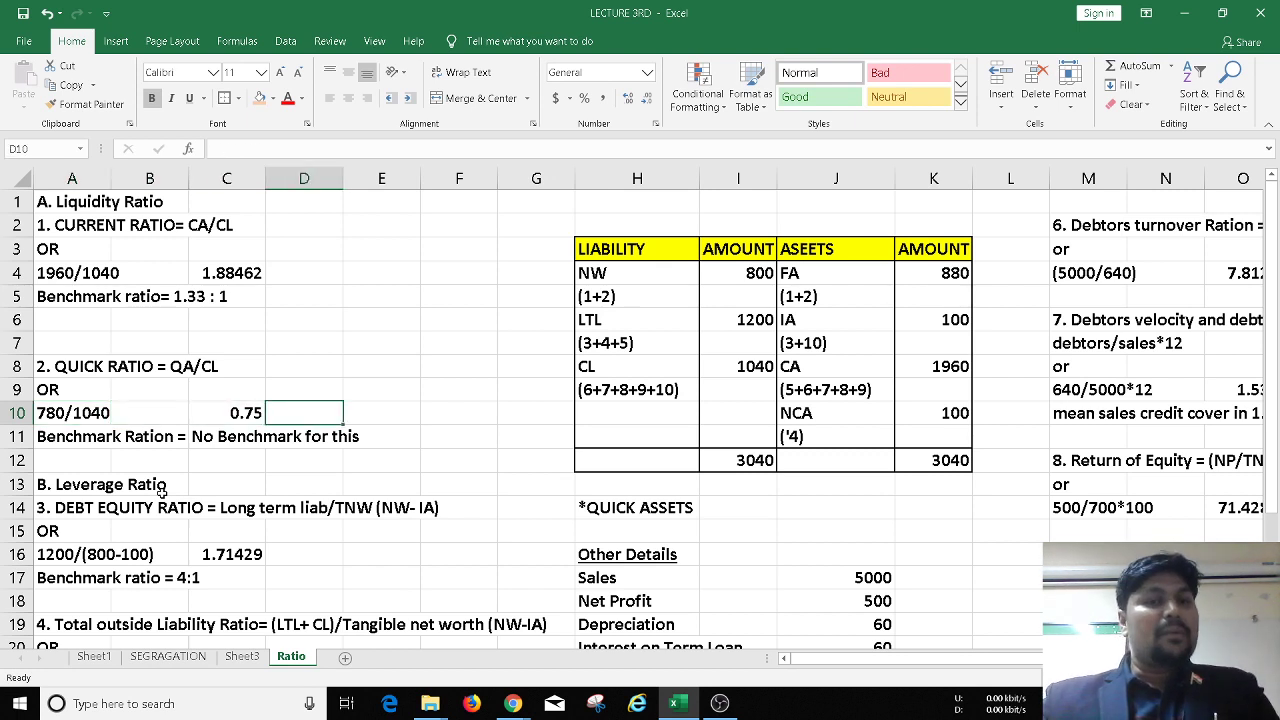
key("Left")
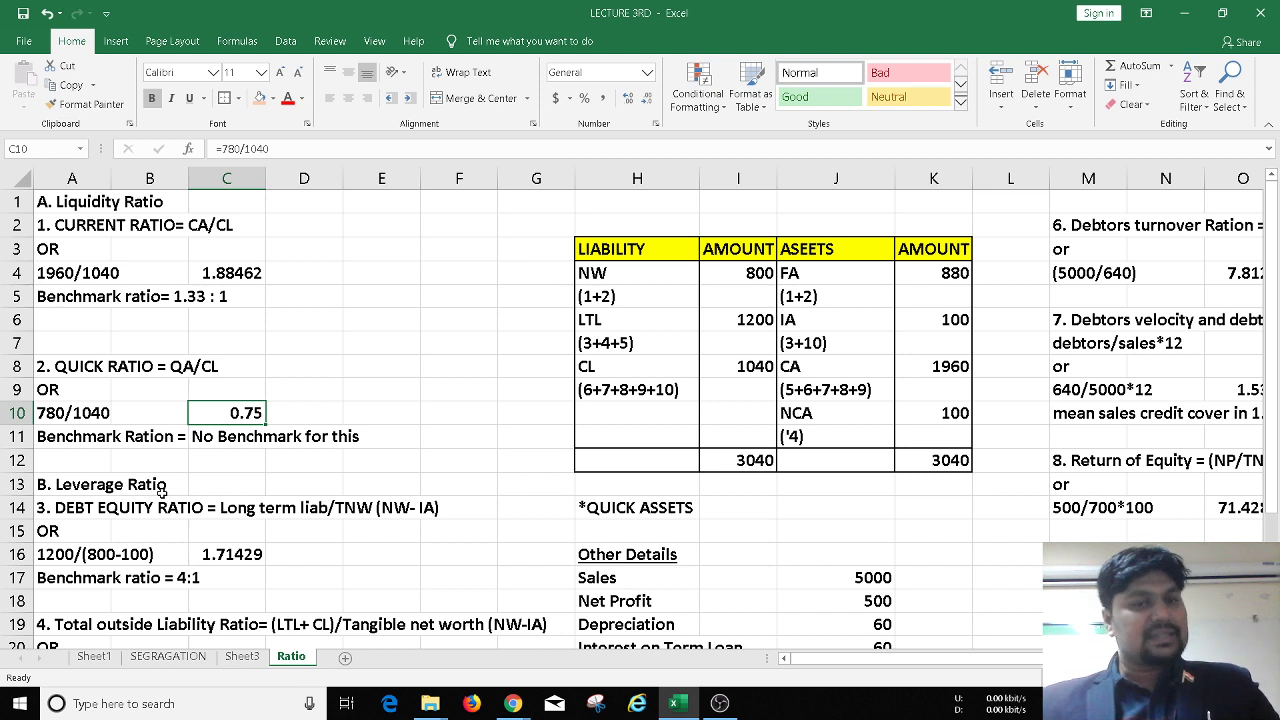
Step: Go to the Leverage Ratio section and examine the debt equity ratio's formula and its 1200/(800-100) calculation
key("Left")
key("Left")
key("Down")
key("Down")
key("Down")
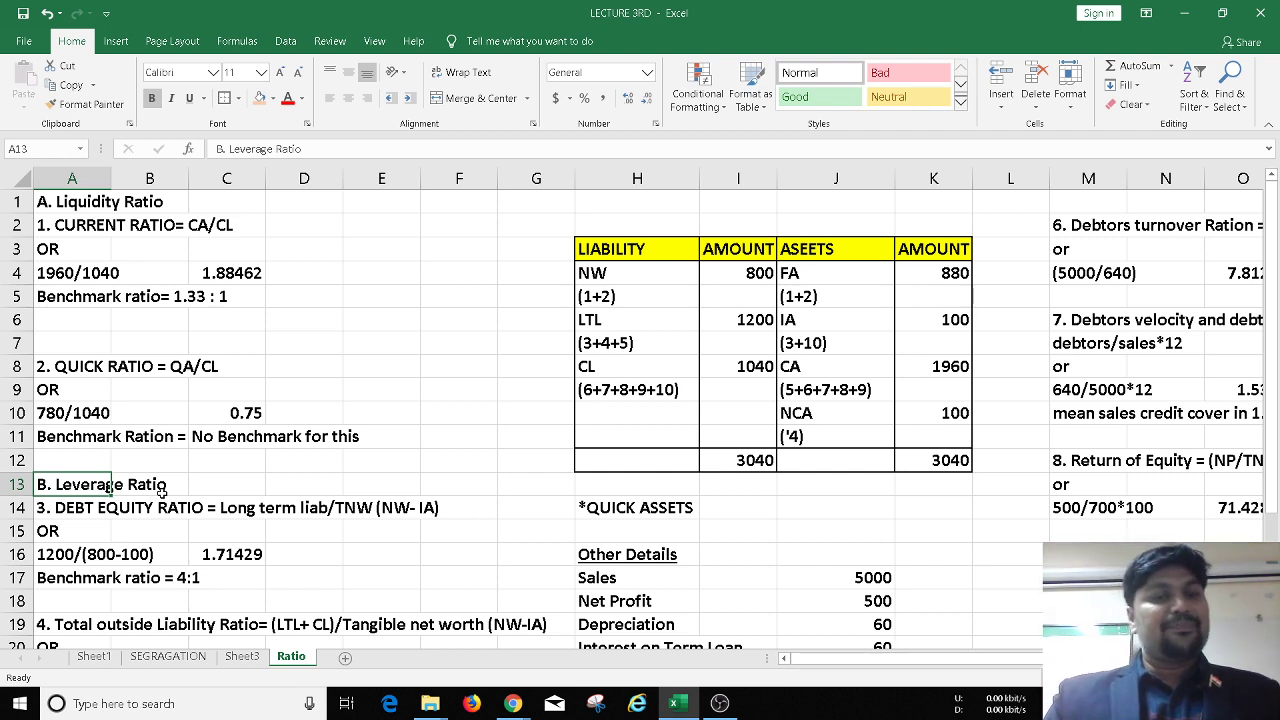
key("Down")
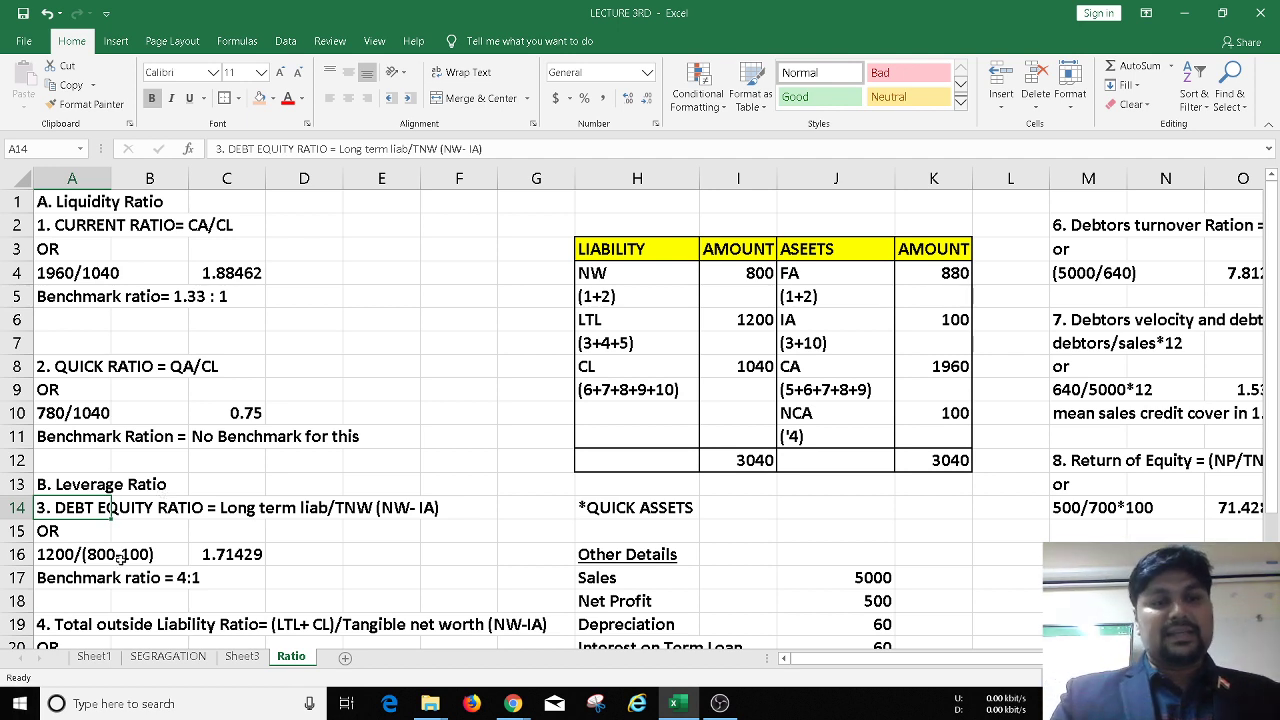
left_click(52, 558)
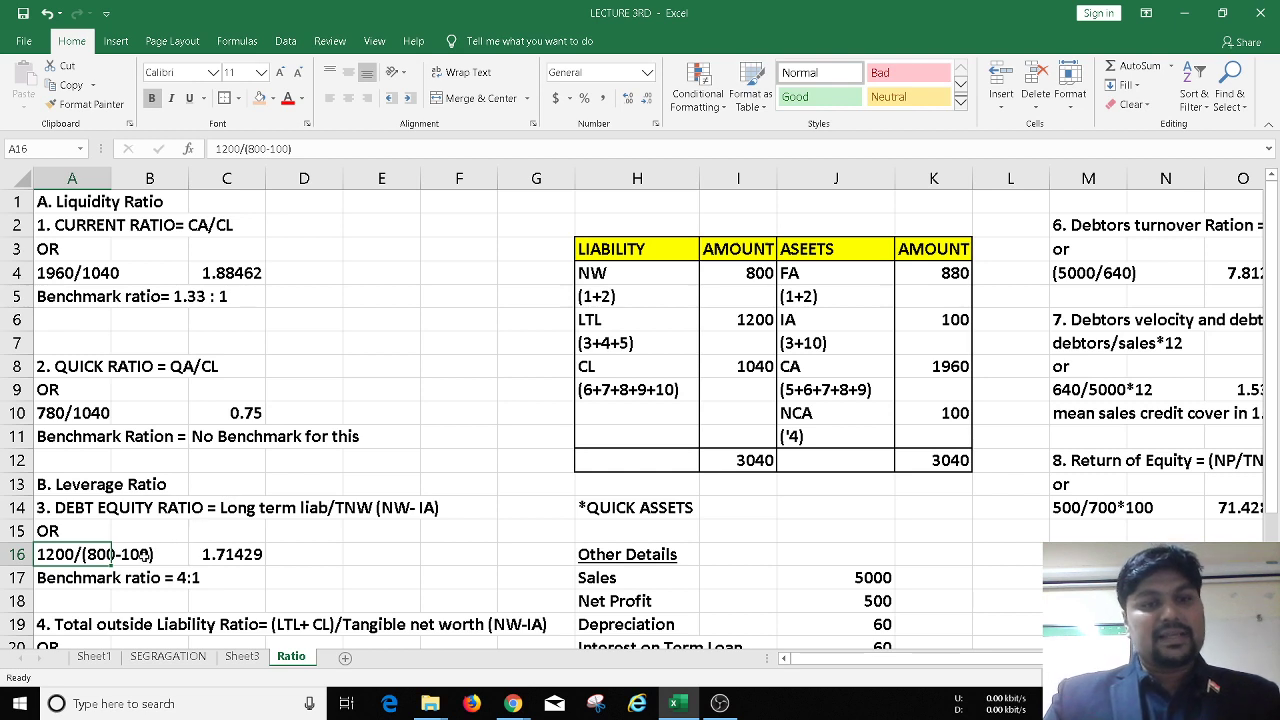
Step: Finish with the debt equity calculation and go to the Total outside Liability Ratio formula in cell A19
left_click(123, 556)
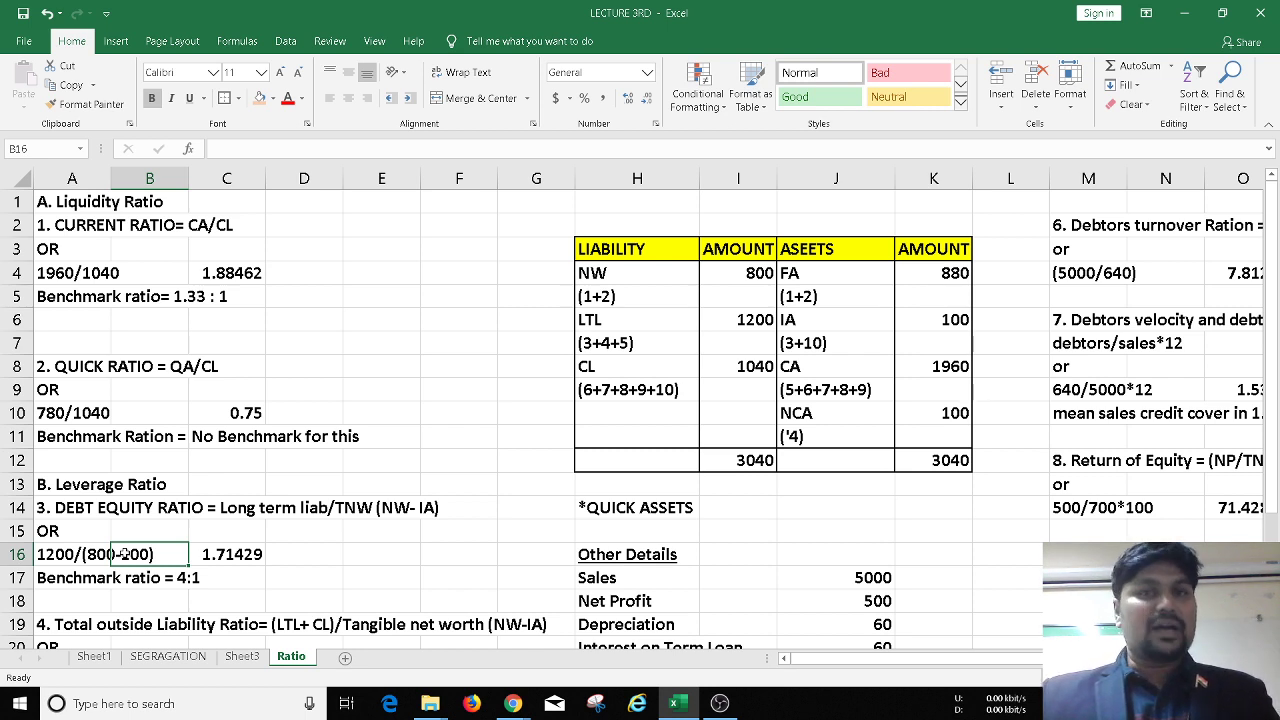
key("Down")
key("Down")
key("Down")
key("Left")
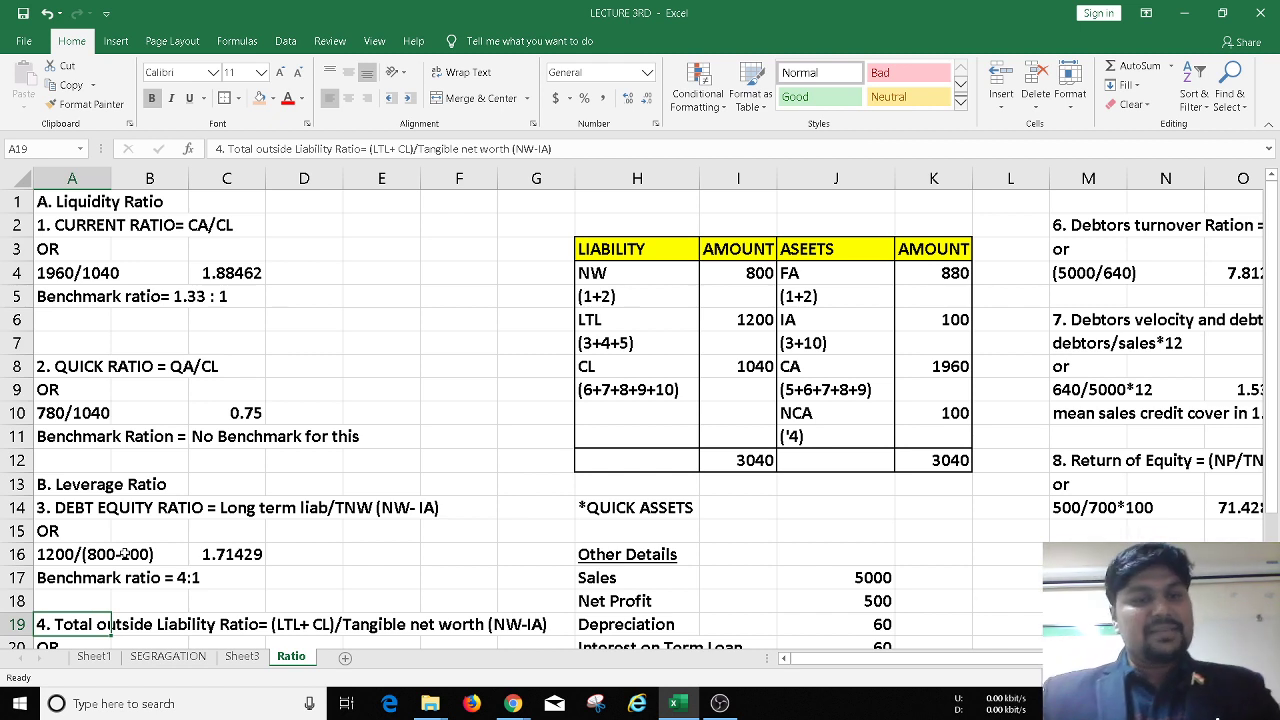
Step: Examine the total outside liability ratio's calculation and locate its LTL and CL amounts in cells I6 and I8
key("Down")
key("Down")
key("Down")
key("Down")
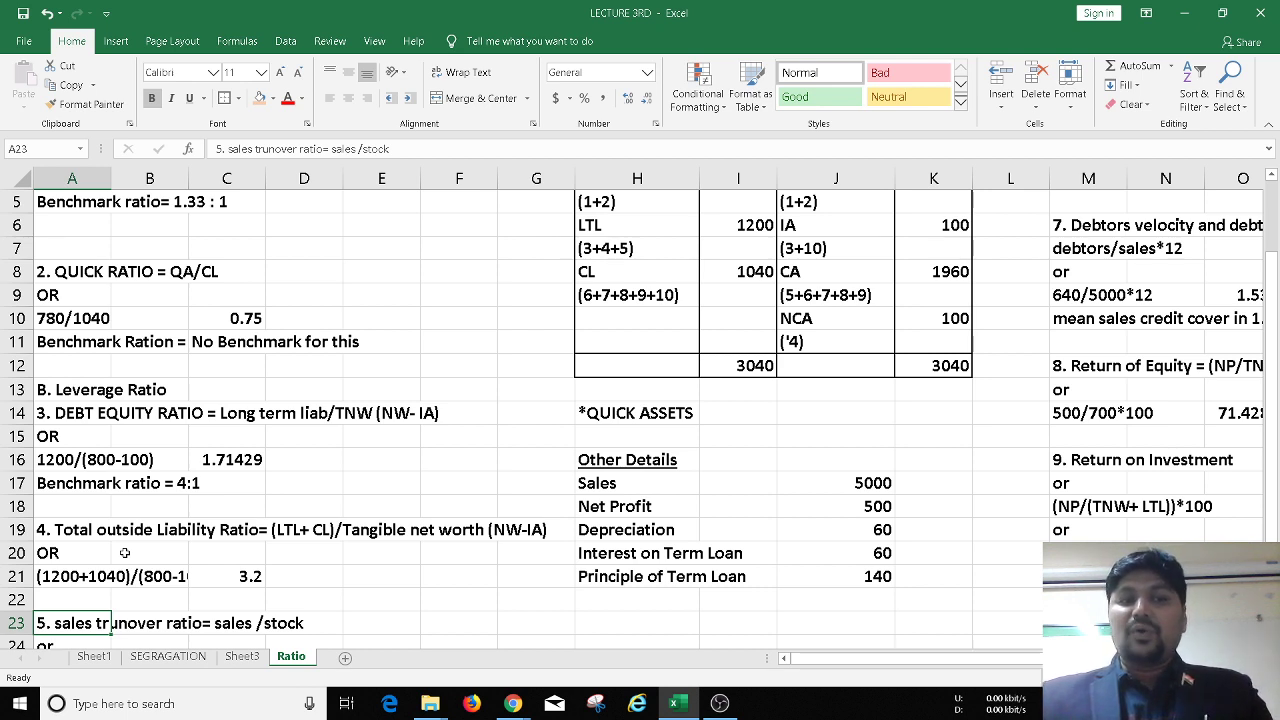
left_click(760, 224)
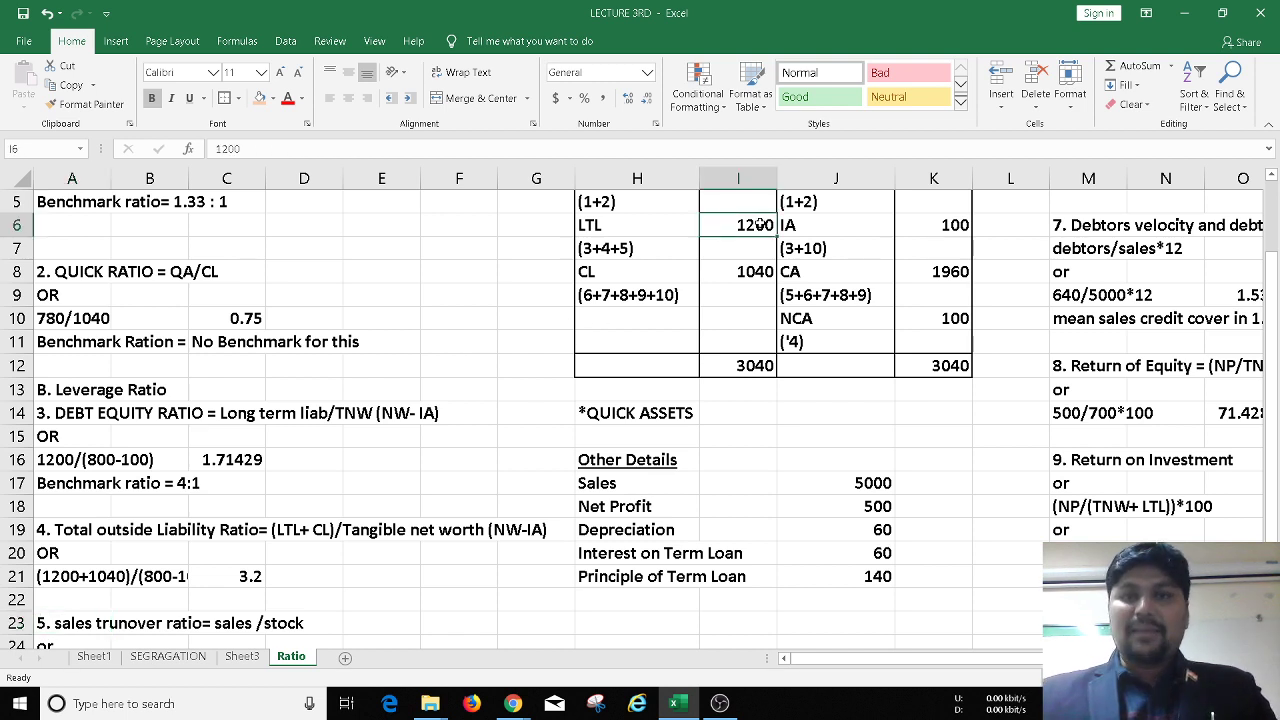
key("Down")
key("Down")
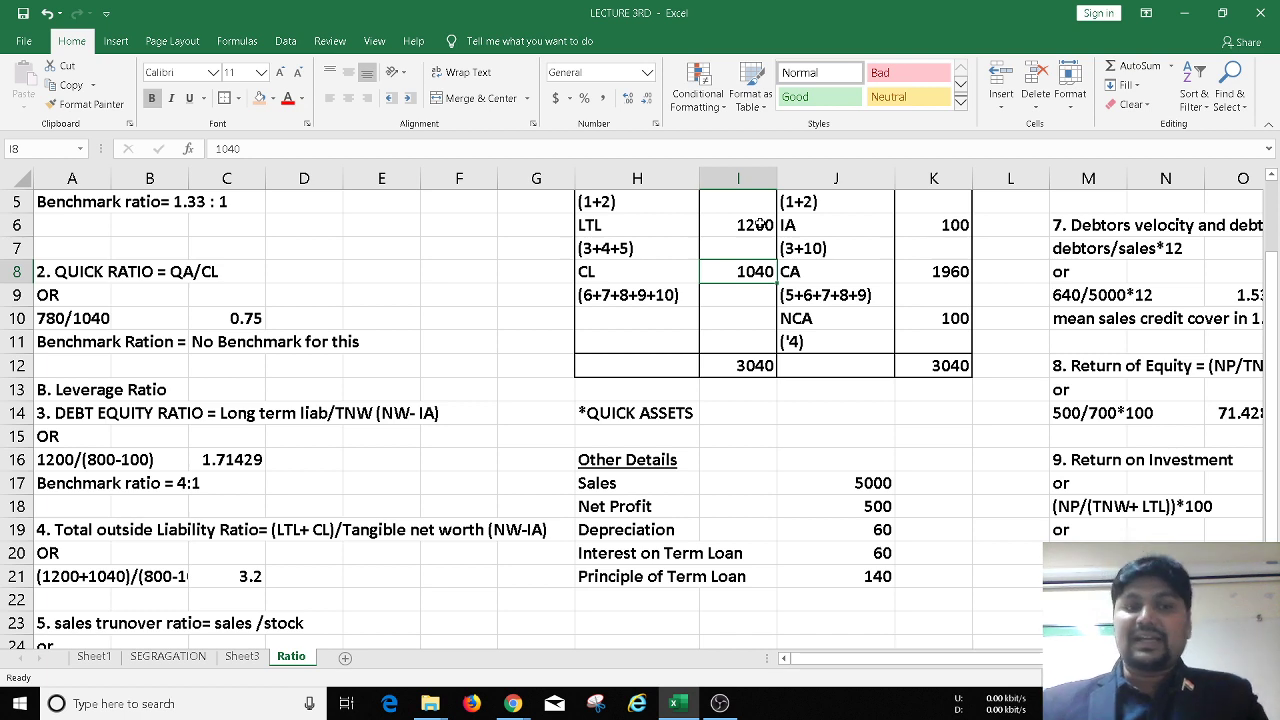
Step: Go to the fifth ratio, sales turnover, and review its sales/stock formula, the 5000/1120 calculation and the yearly rotation note
key("Down")
key("Down")
key("Down")
key("Down")
key("Down")
key("Down")
key("Down")
key("Down")
key("Down")
key("Down")
key("Down")
key("Down")
key("Down")
key("Down")
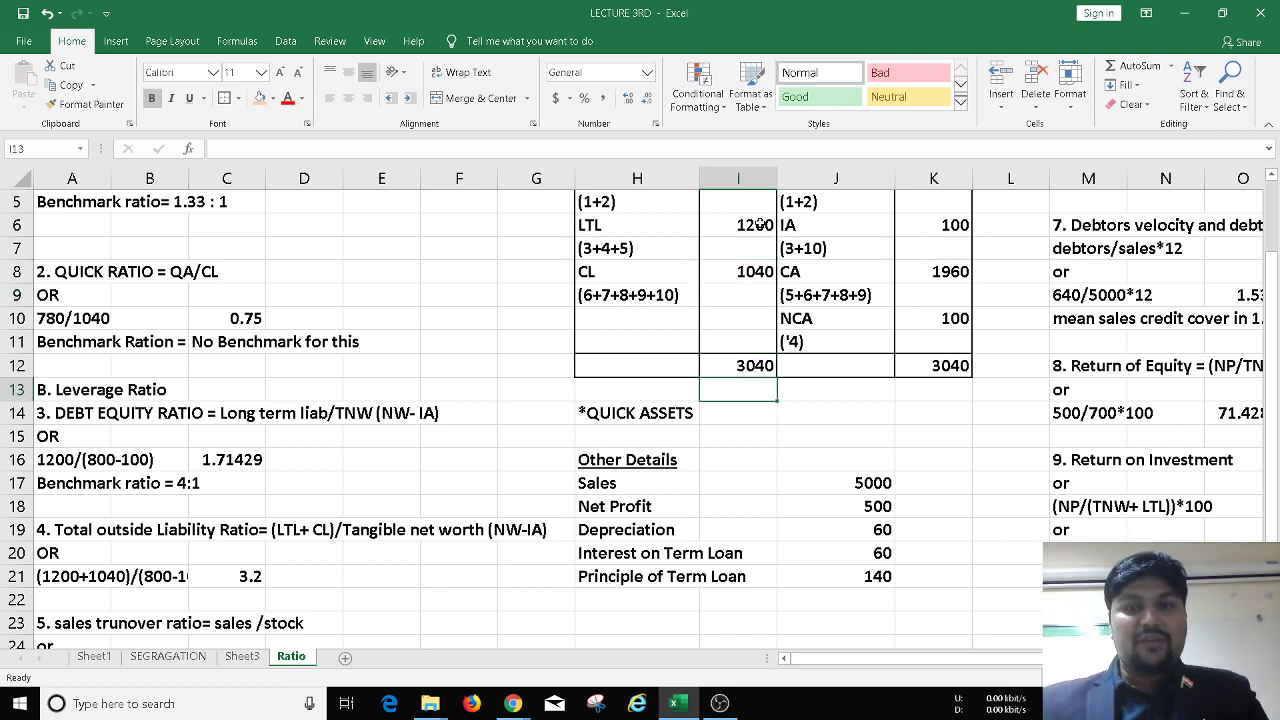
key("Down")
key("Down")
key("Left")
key("Left")
key("Left")
key("Left")
key("Left")
key("Left")
key("Left")
key("Left")
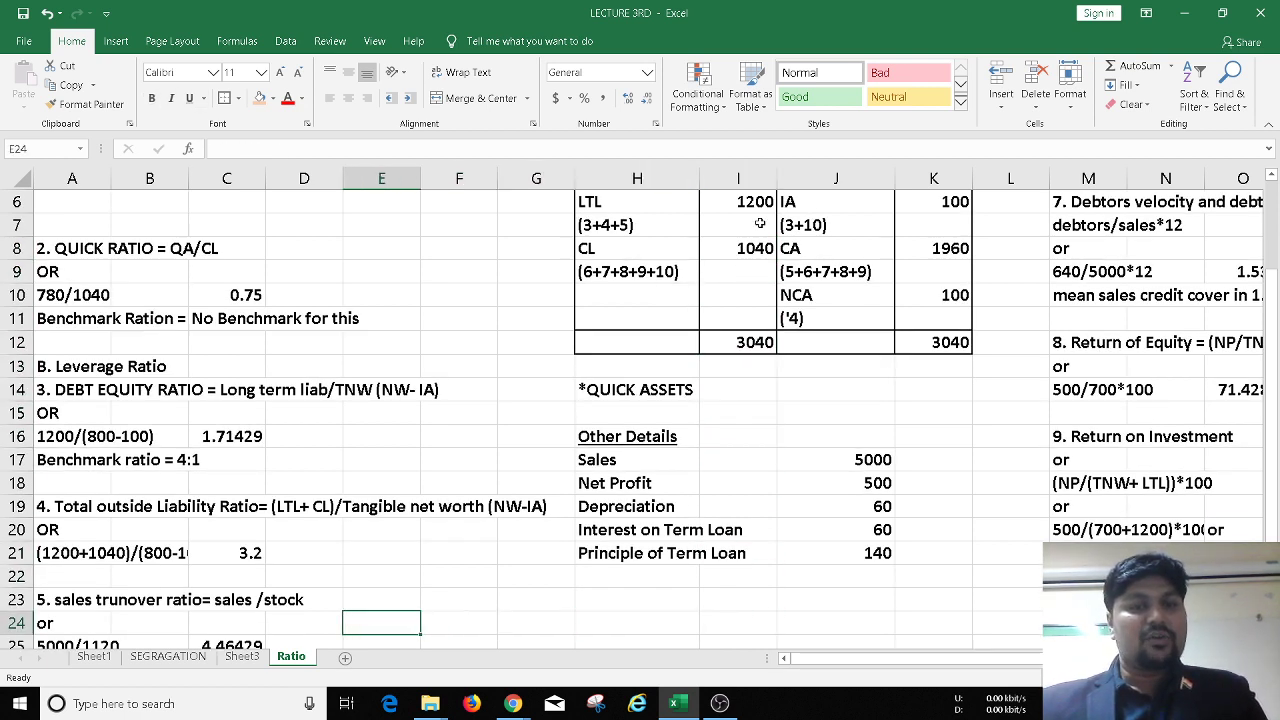
key("Up")
key("Up")
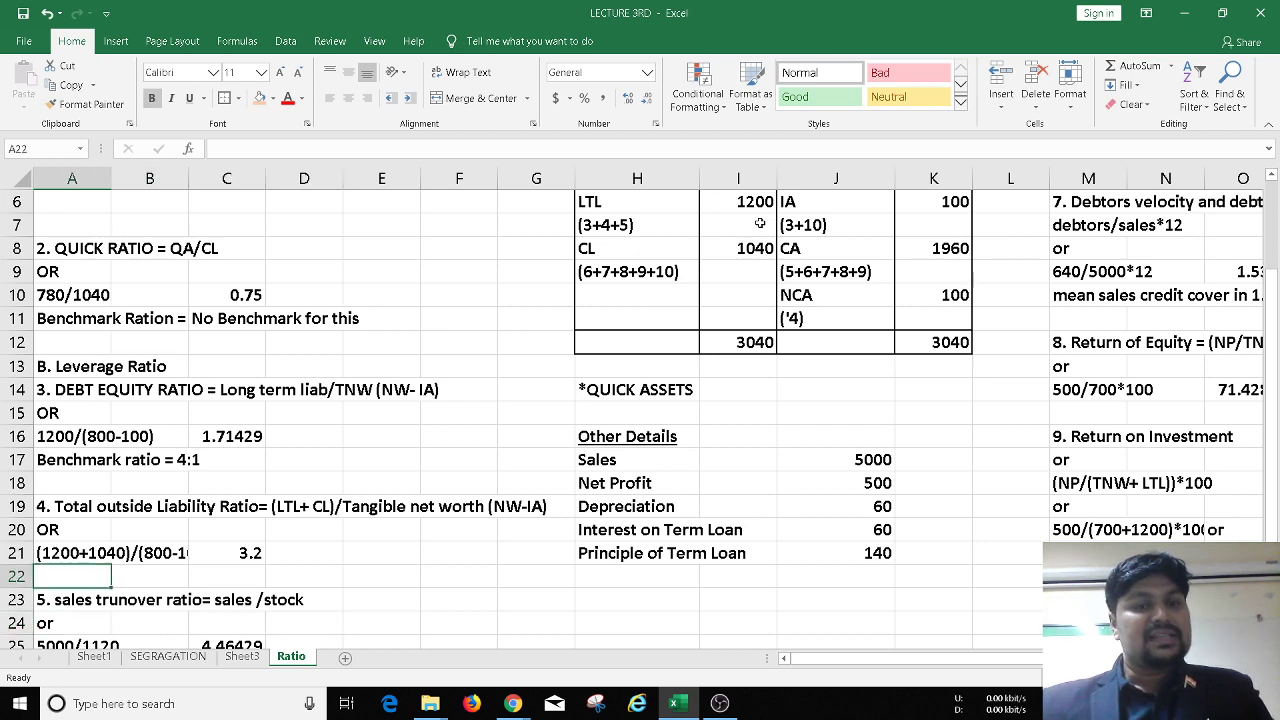
key("Down")
key("Down")
key("Down")
key("Down")
key("Down")
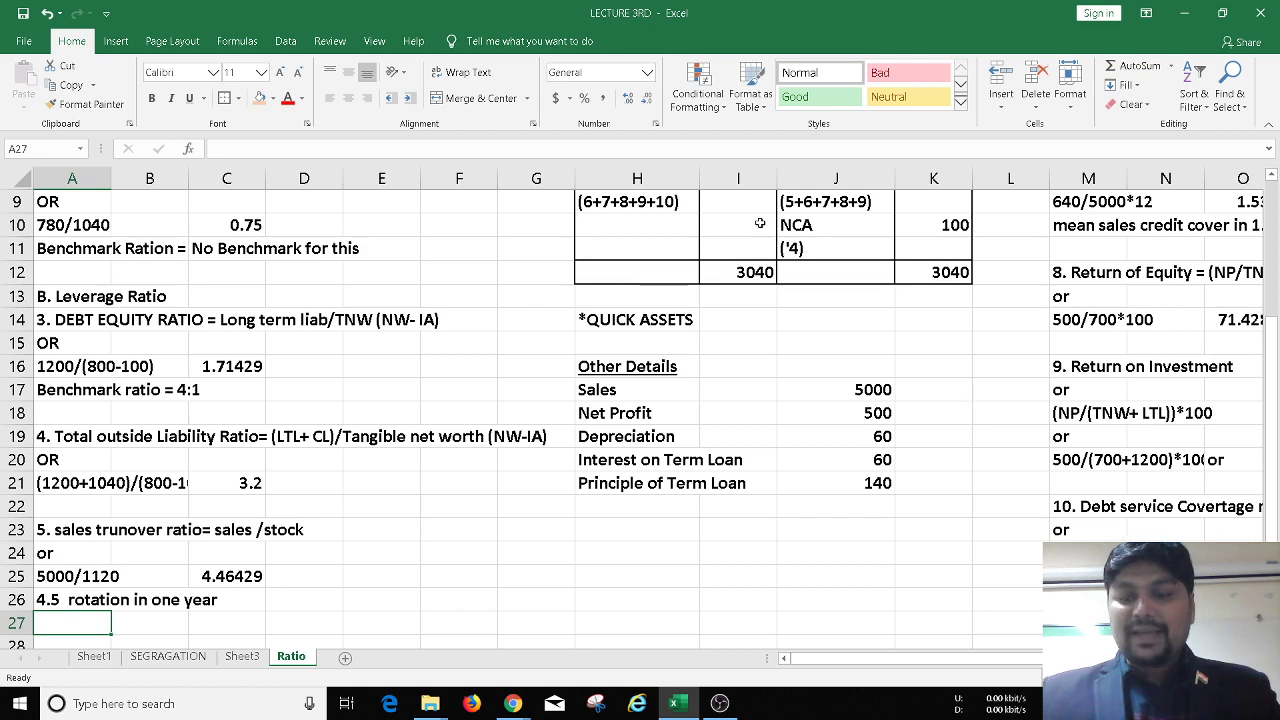
Step: Go to the second block of ratios and bring the Debtors turnover formula (Sales/Debtors) with its 5000/640 calculation fully into view
key("Right")
key("Right")
key("Right")
key("Right")
key("Right")
key("Right")
key("Right")
key("Right")
key("Right")
key("Right")
key("Right")
key("Right")
key("Right")
key("Right")
key("Up")
key("Up")
key("Up")
key("Up")
key("Up")
key("Up")
key("Up")
key("Up")
key("Up")
key("Up")
key("Up")
key("Up")
key("Up")
key("Up")
key("Up")
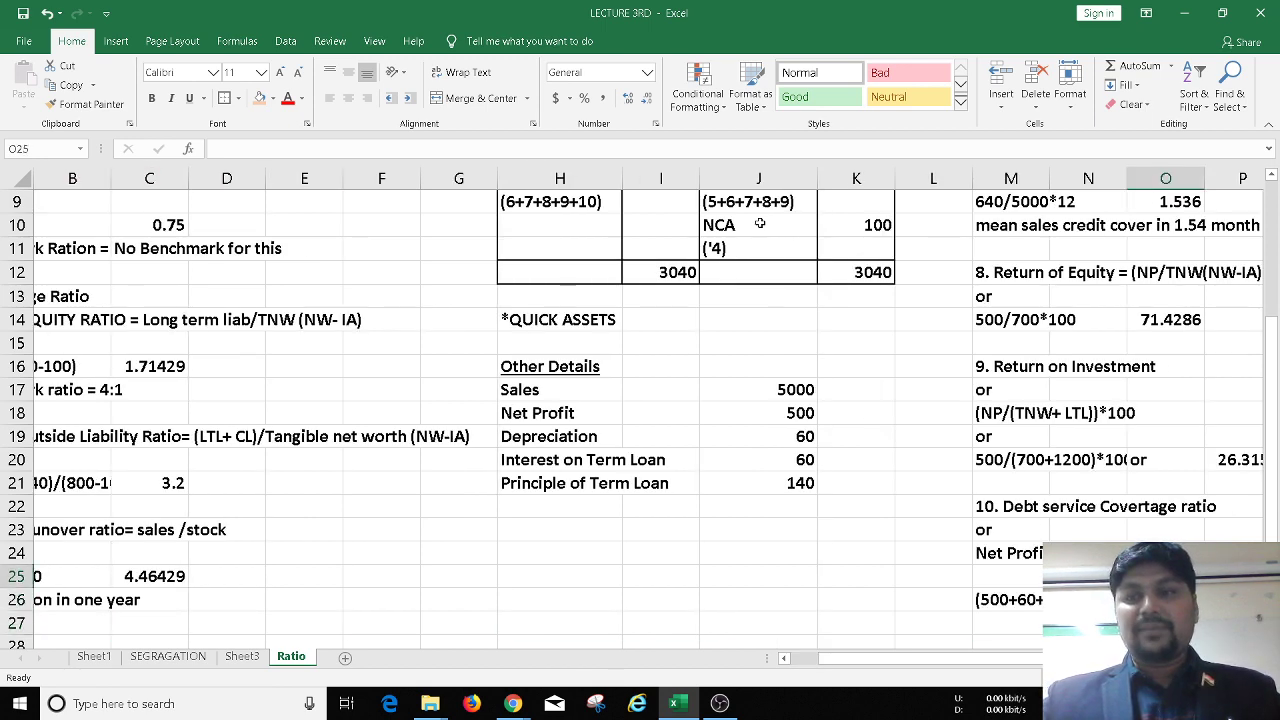
key("Up")
key("Up")
key("Up")
key("Up")
key("Up")
key("Up")
key("Up")
key("Up")
key("Up")
key("Up")
key("Up")
key("Left")
key("Left")
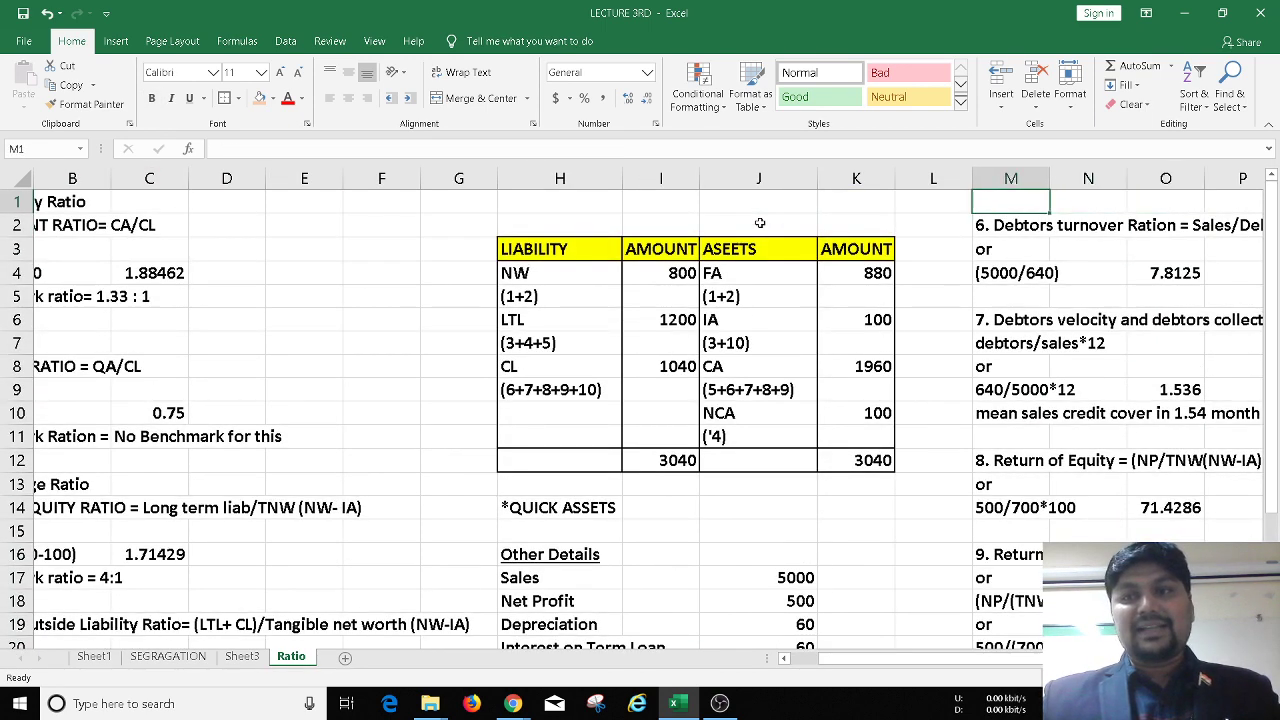
key("Right")
key("Right")
key("Right")
key("Right")
key("Right")
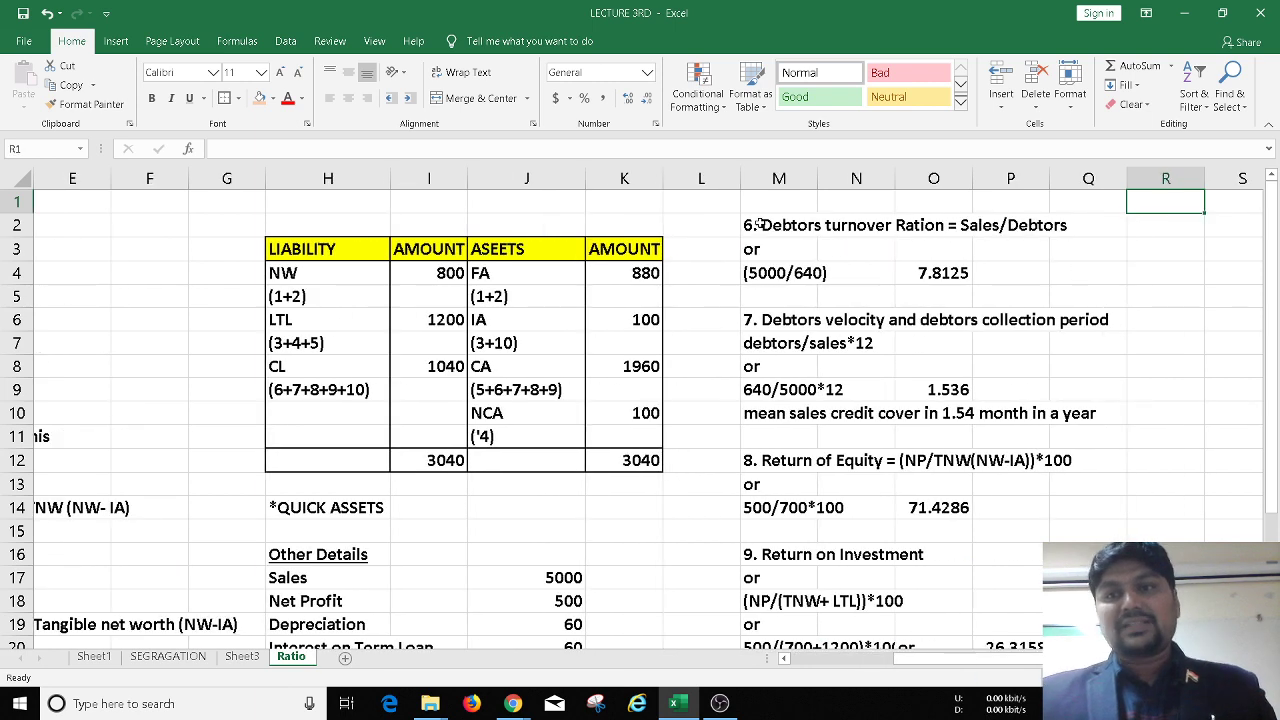
Step: Review the debtors turnover ratio, then the debtors velocity and collection period formula, debtors/sales*12
key("Down")
key("Down")
key("Down")
key("Down")
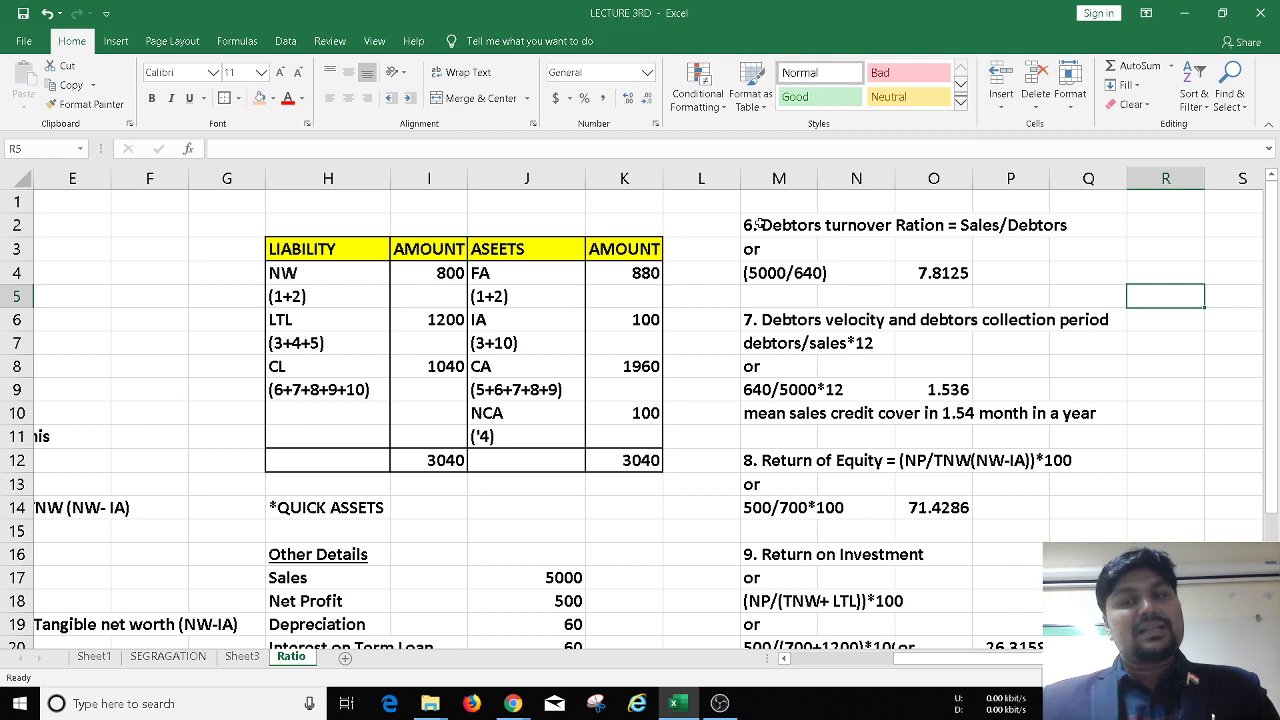
key("Down")
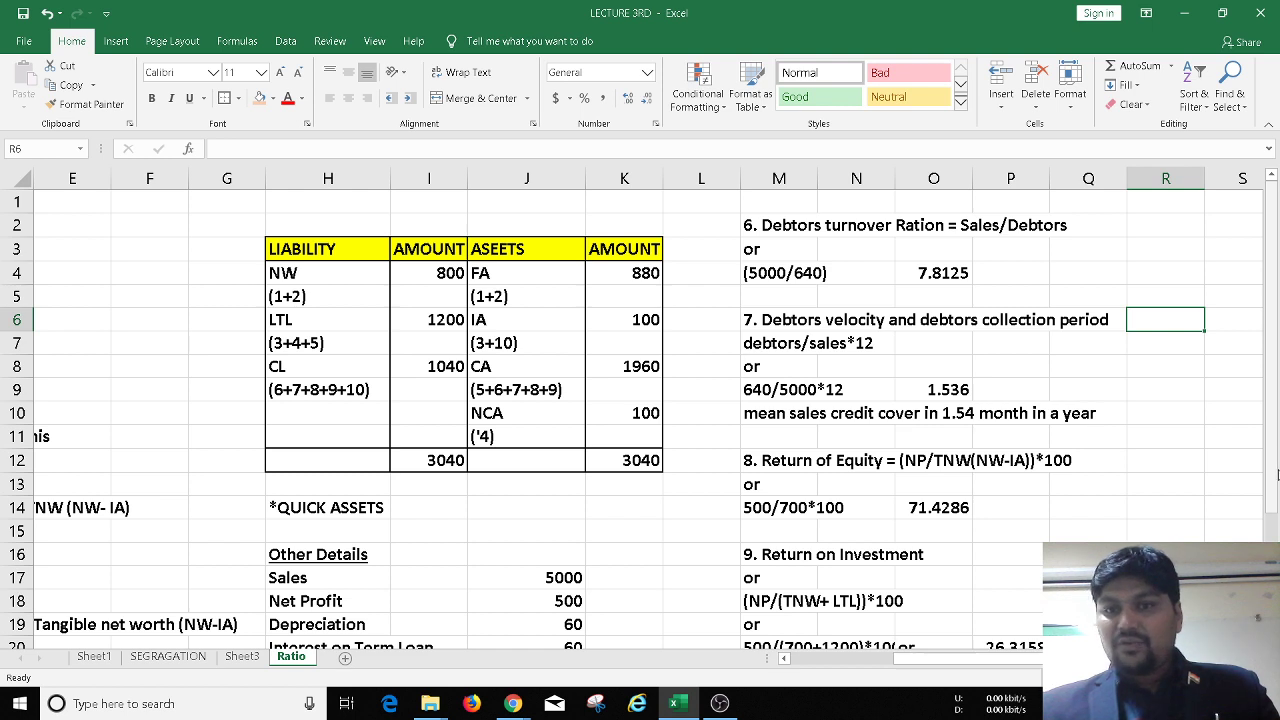
Step: Examine the Return of Equity and Return on Investment formulas with their 500/700*100 and 500/(700+1200)*100 calculations
right_click(1277, 476)
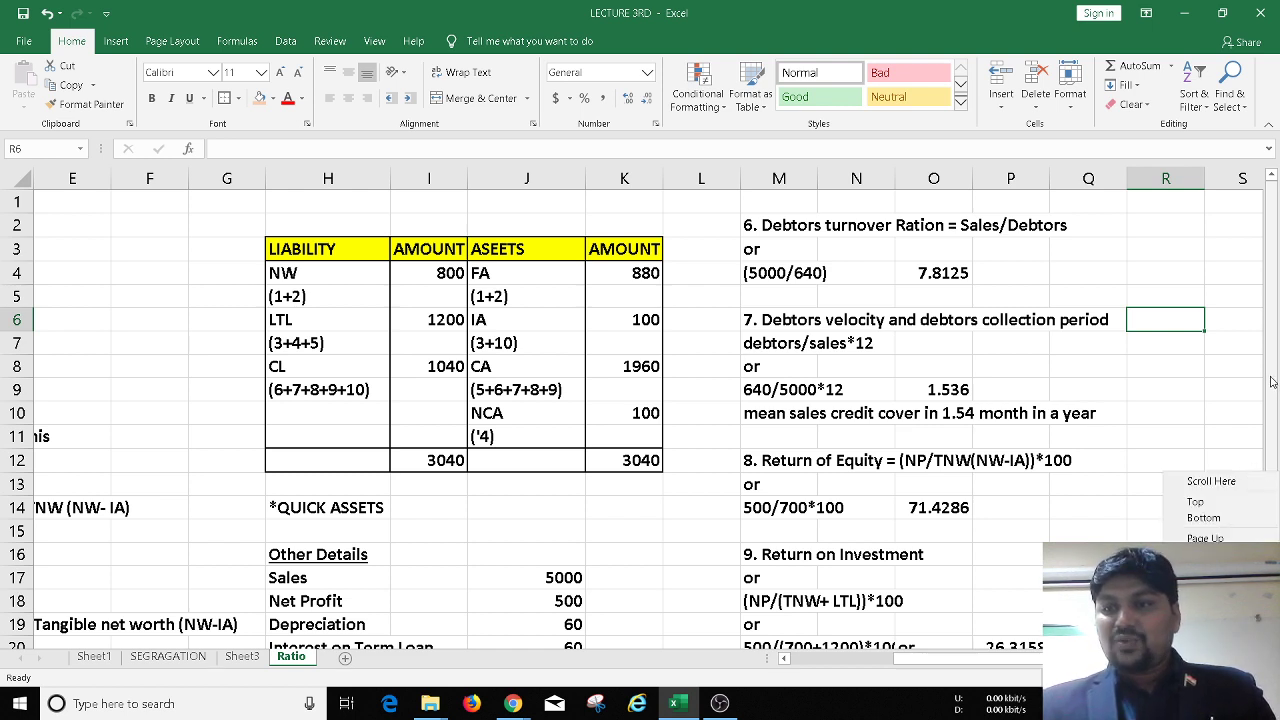
scroll(1273, 400, "down", 1)
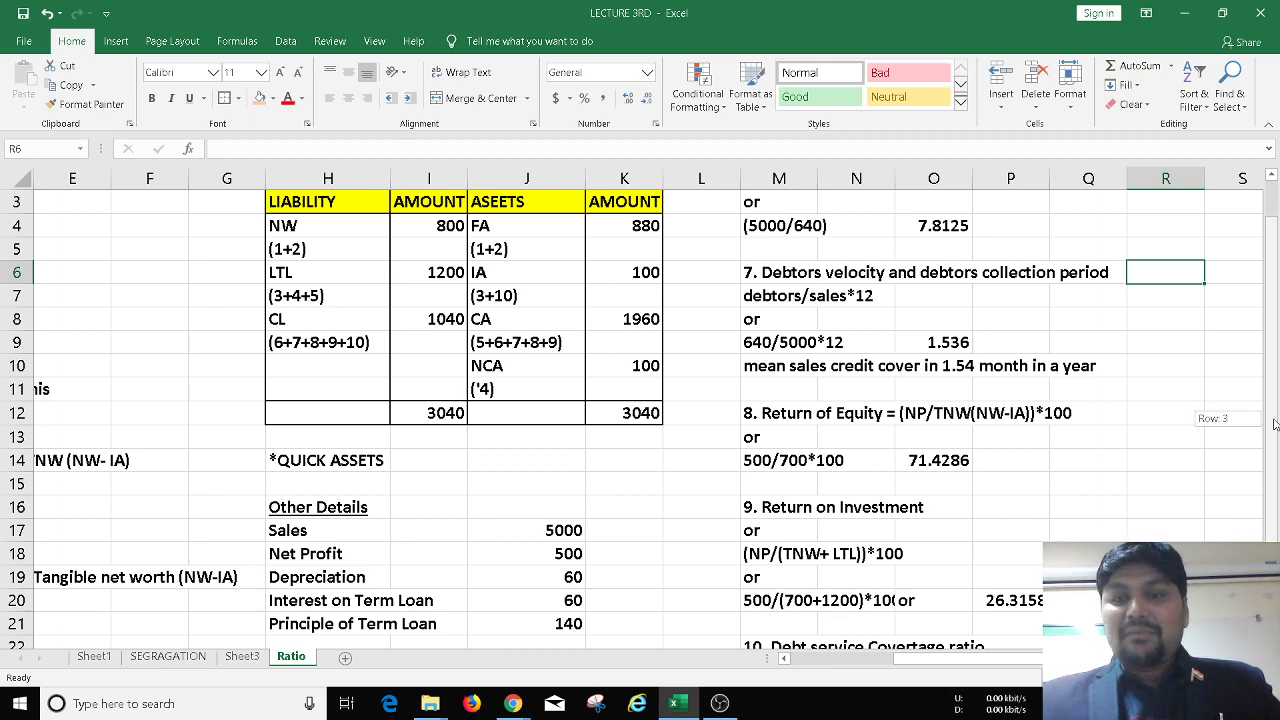
left_click_drag(1273, 424, 1277, 478)
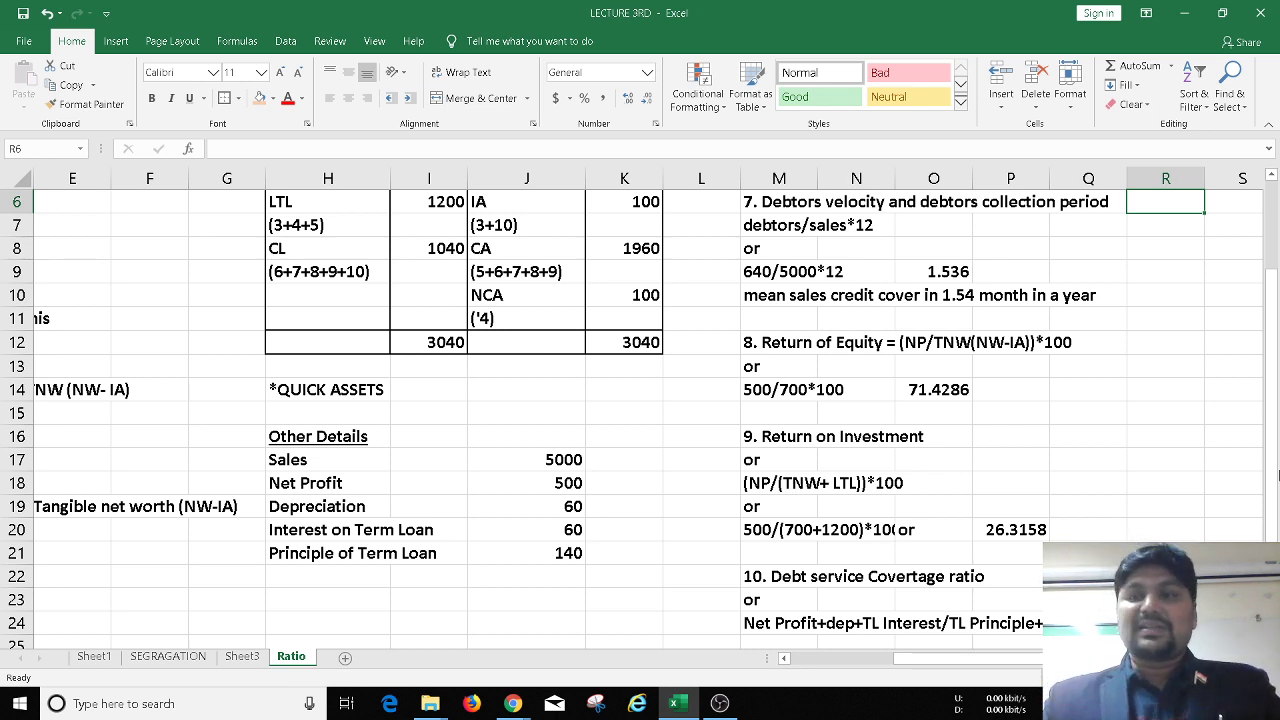
left_click_drag(1277, 476, 1277, 490)
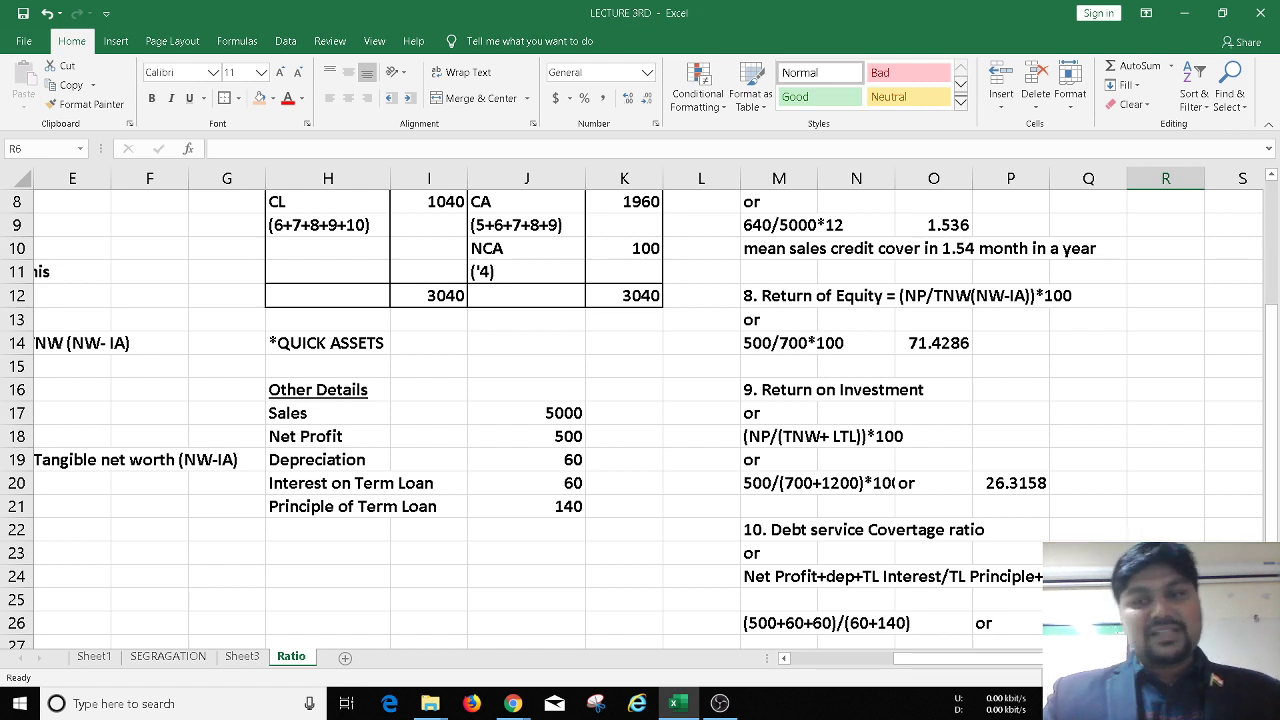
Step: Review the debt service coverage ratio's formula and its (500+60+60)/(60+140) calculation against the Other Details figures
key("Down")
key("Down")
key("Down")
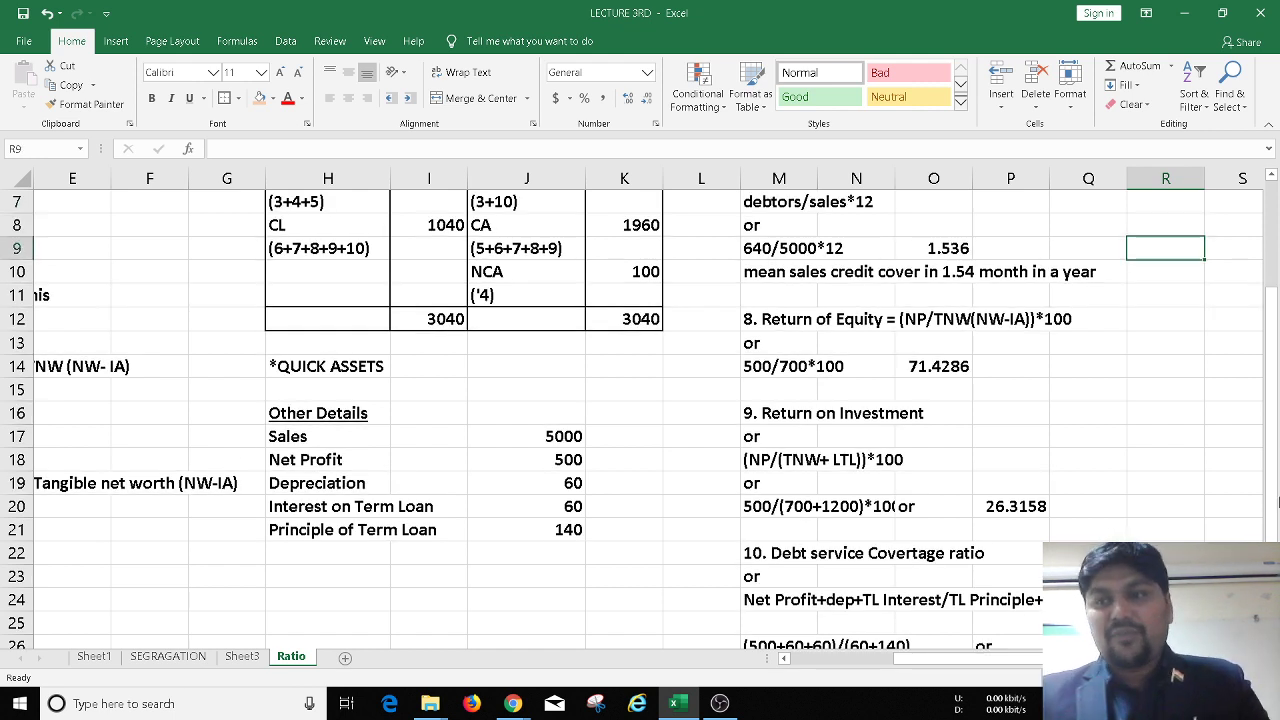
left_click_drag(1271, 505, 1271, 525)
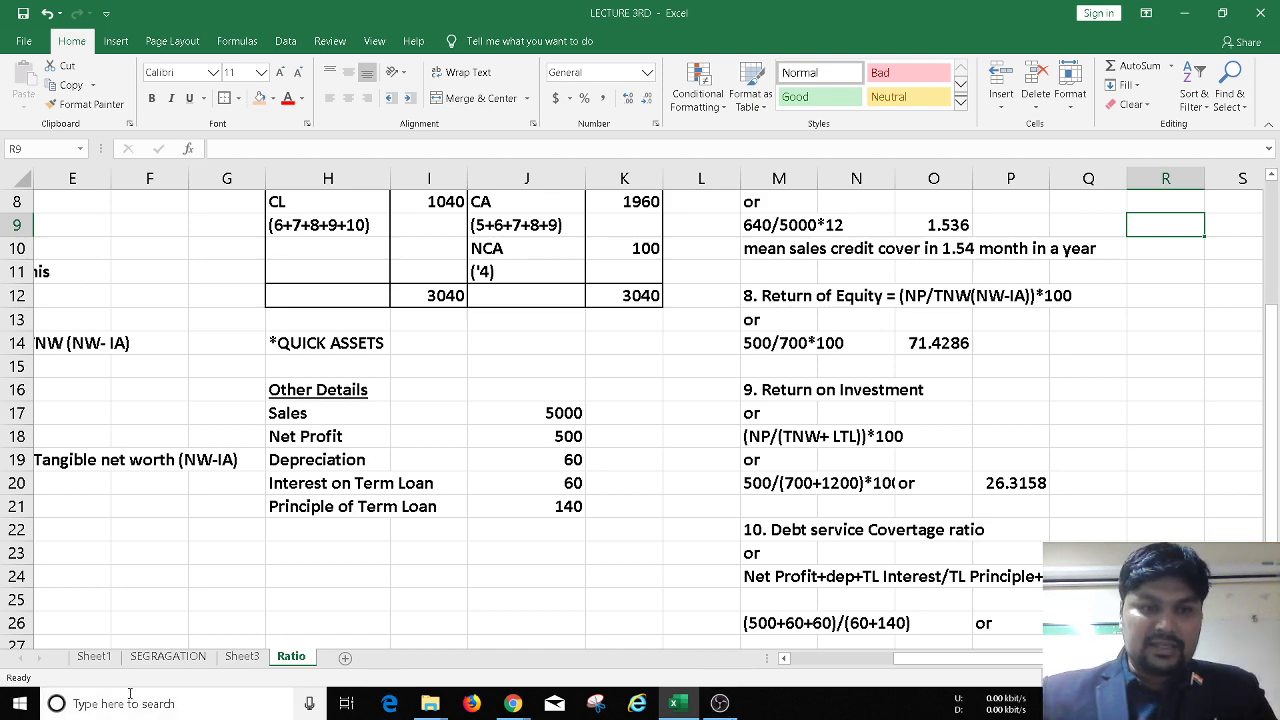
Step: Return to Sheet1 with the balance sheet classification and the list of ratios covered
left_click(100, 658)
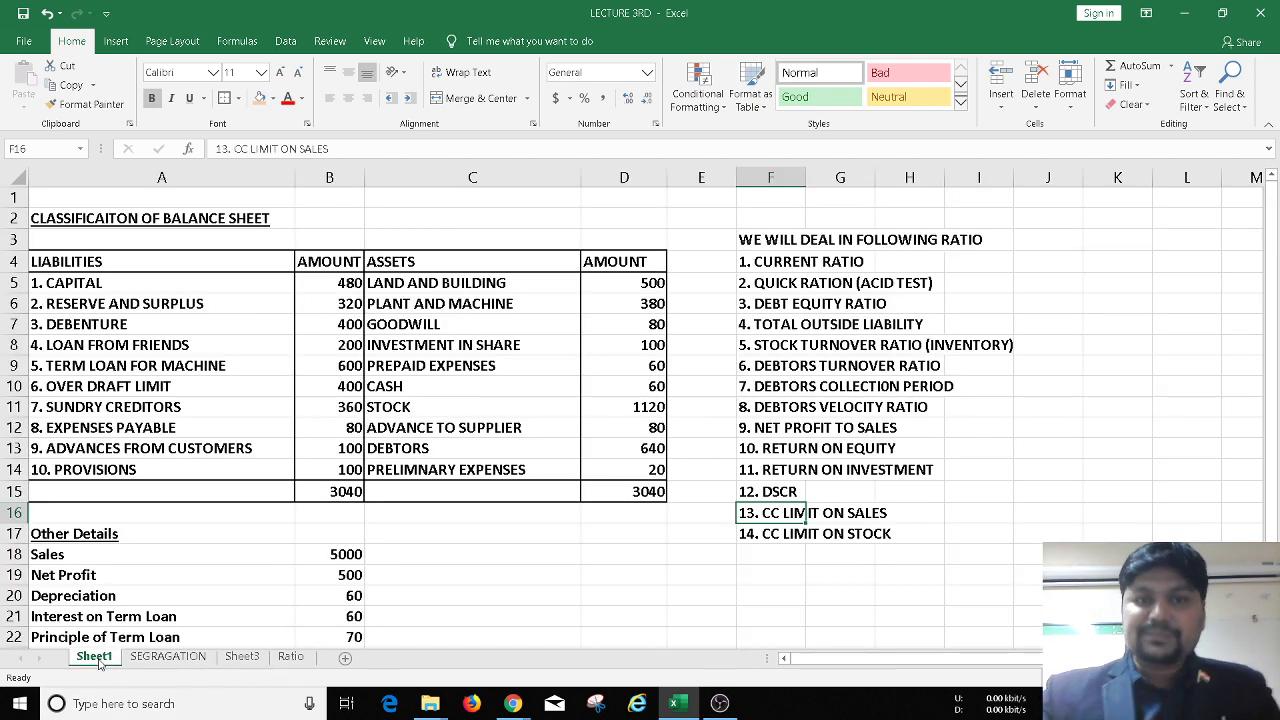